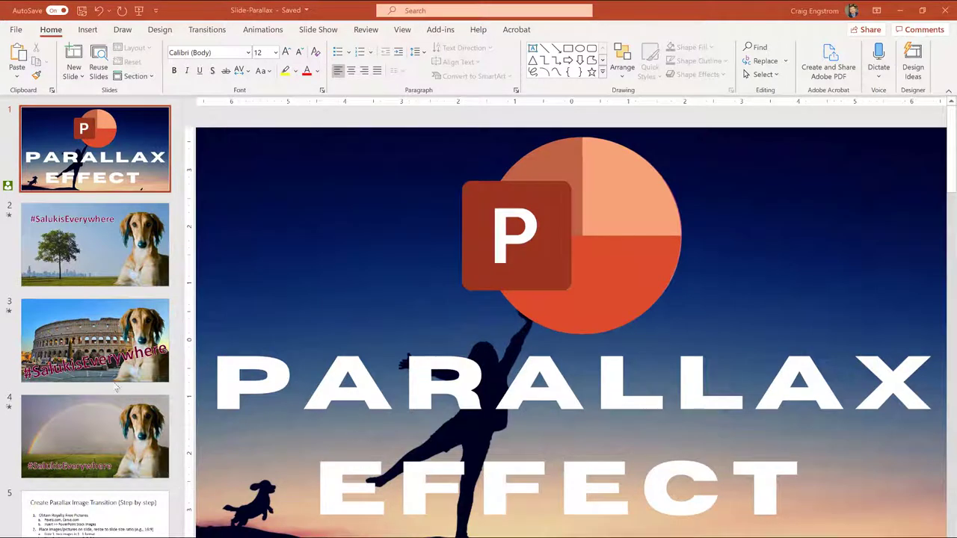
- Browse slides 2, 3 and 4, then return to the tree slide
click(78, 268)
click(102, 342)
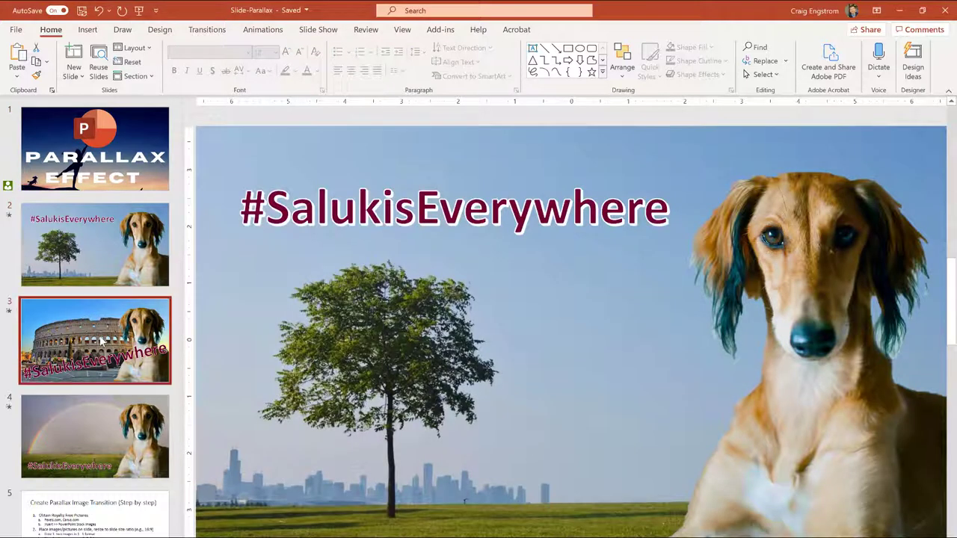
click(137, 446)
click(144, 270)
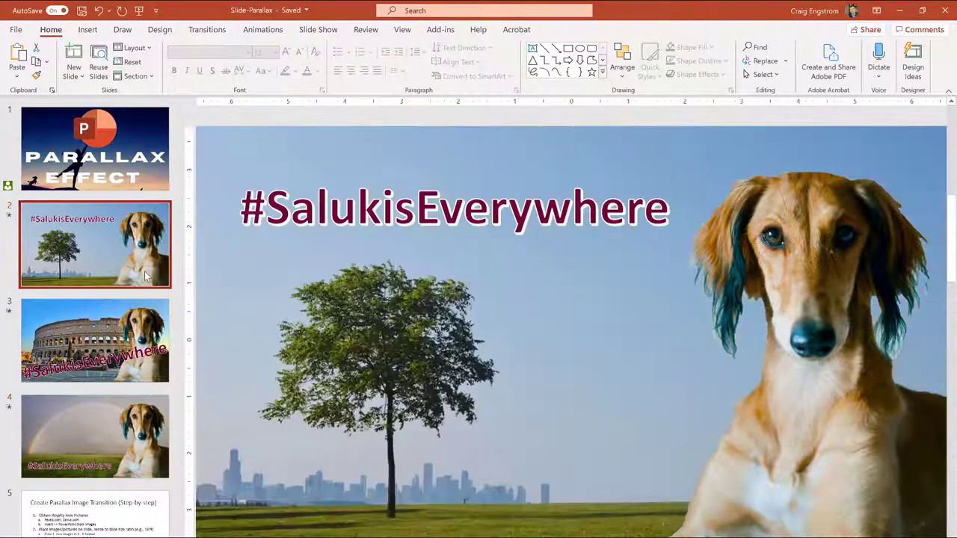
- Select slide 2's Saluki photo and #SalukisEverywhere title to show their layering, then view the rainbow slide
click(772, 348)
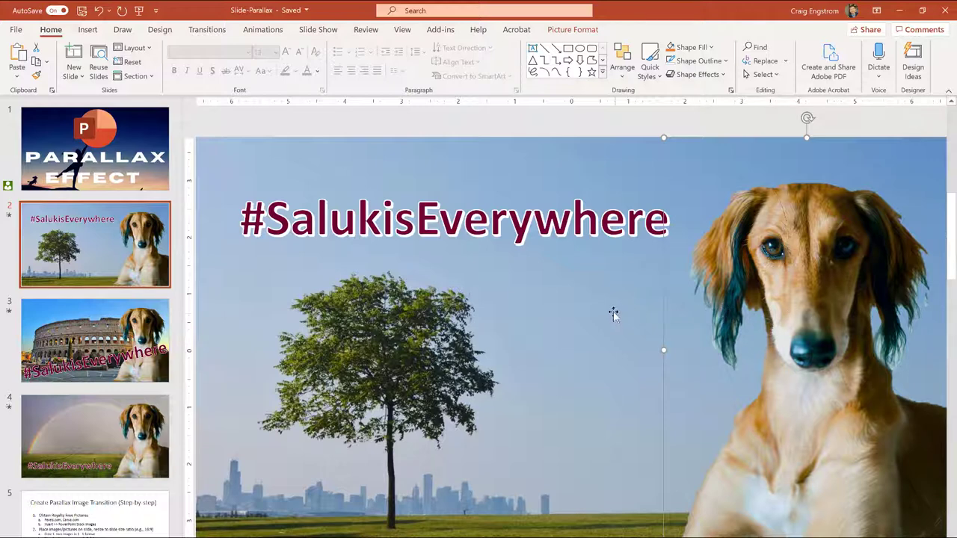
click(546, 226)
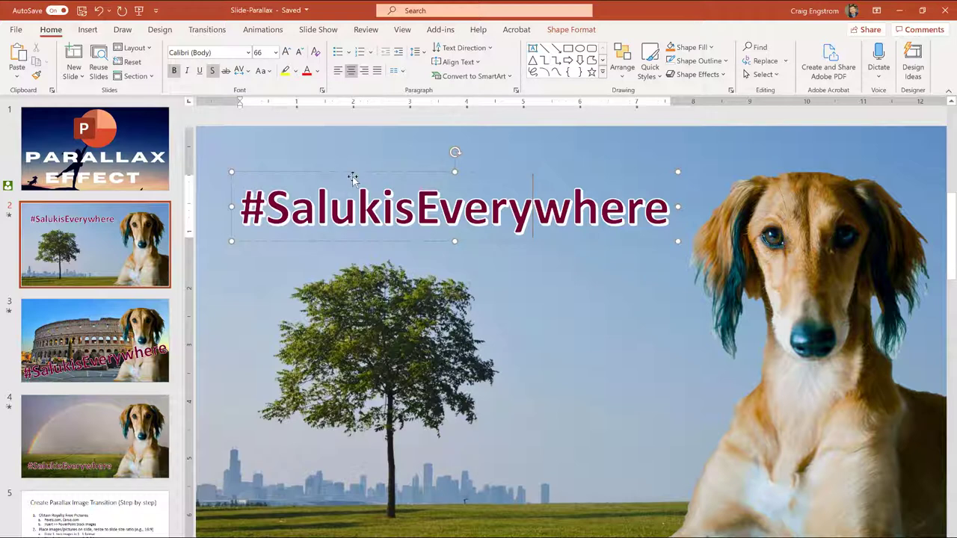
click(828, 272)
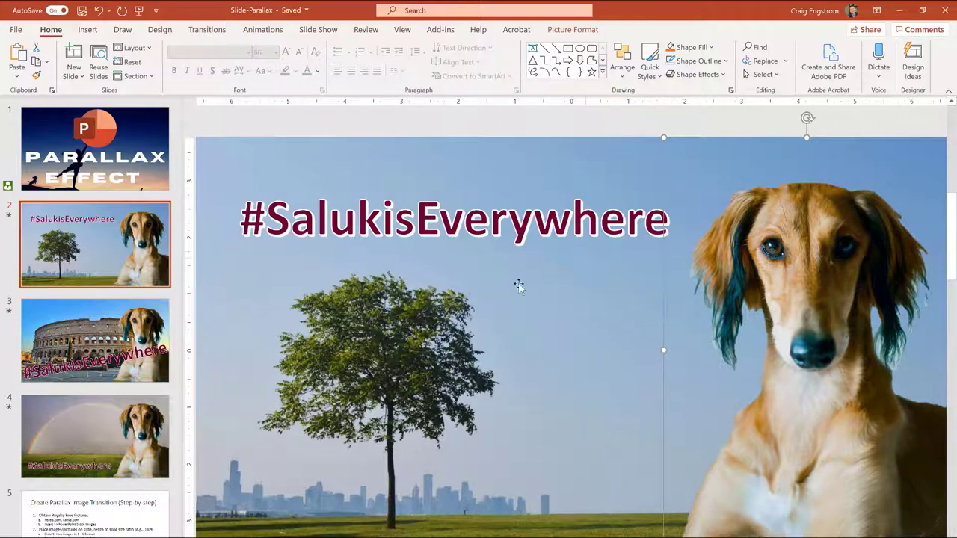
click(114, 335)
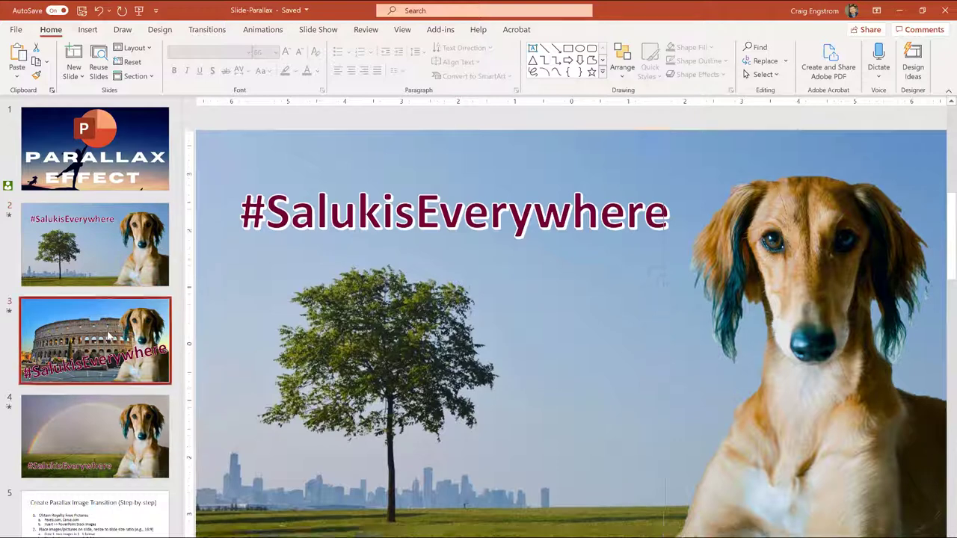
click(127, 415)
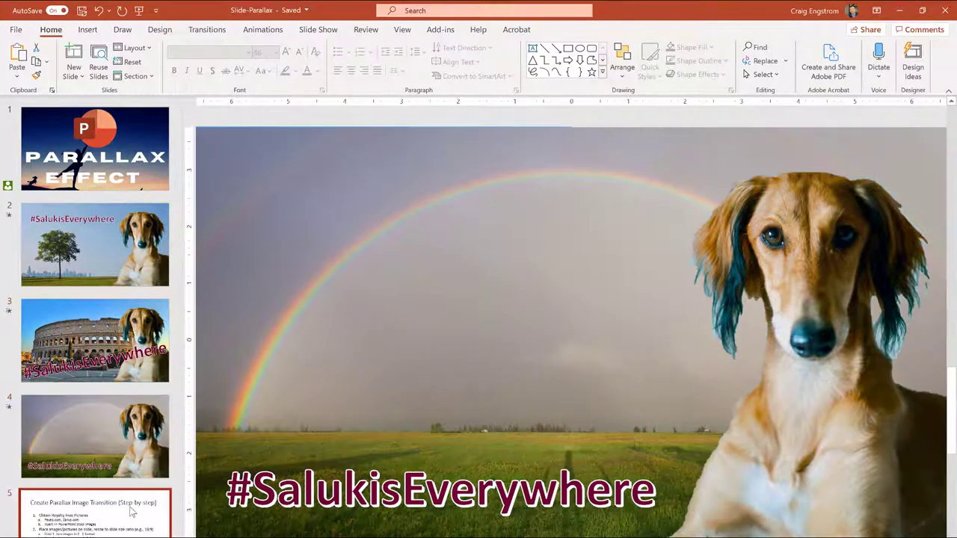
- Review slide 5's instructions, confirm the slide size stays Widescreen (16:9), and return to slide 2
click(131, 511)
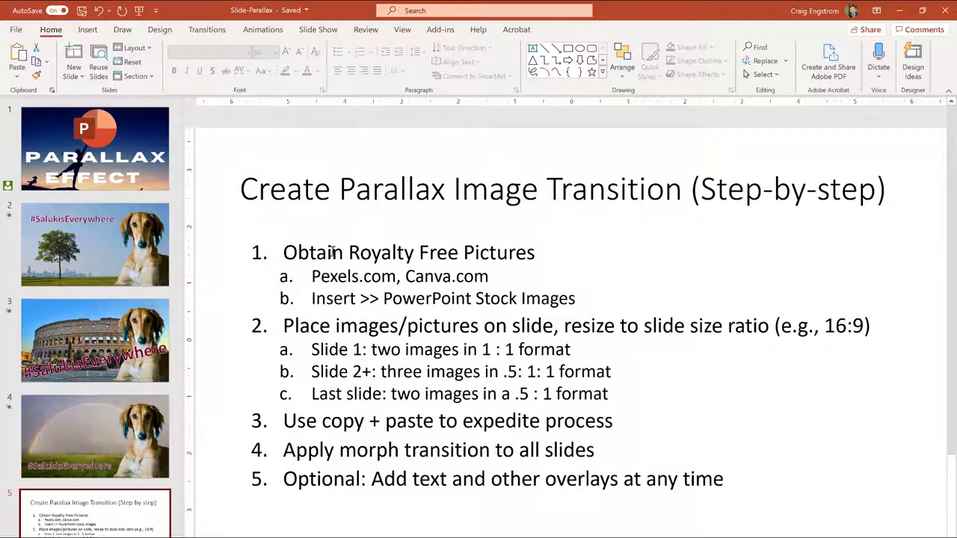
click(340, 325)
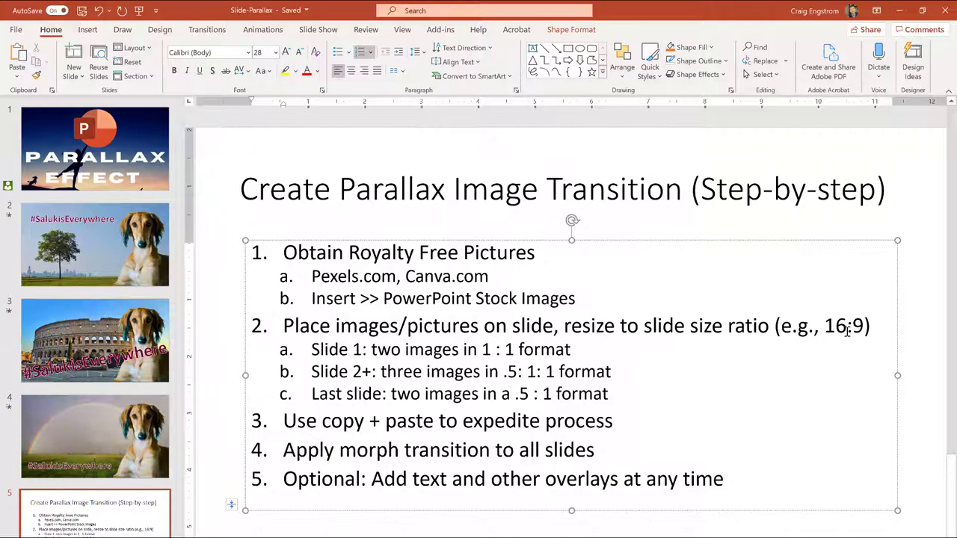
click(159, 30)
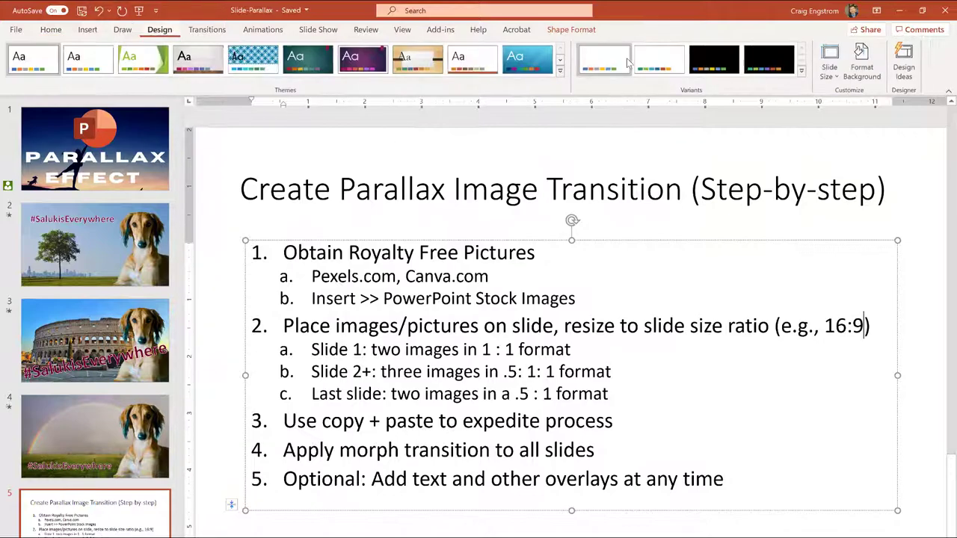
click(829, 65)
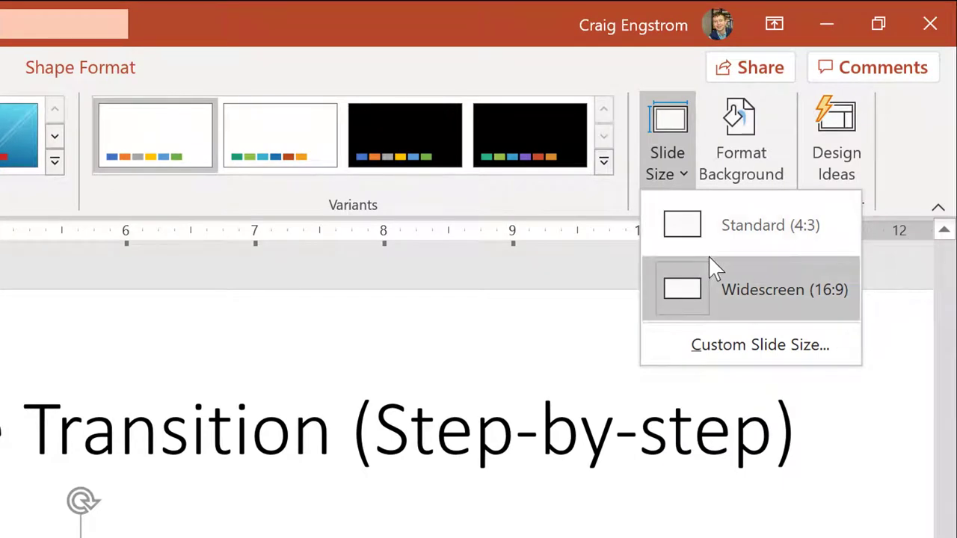
click(749, 356)
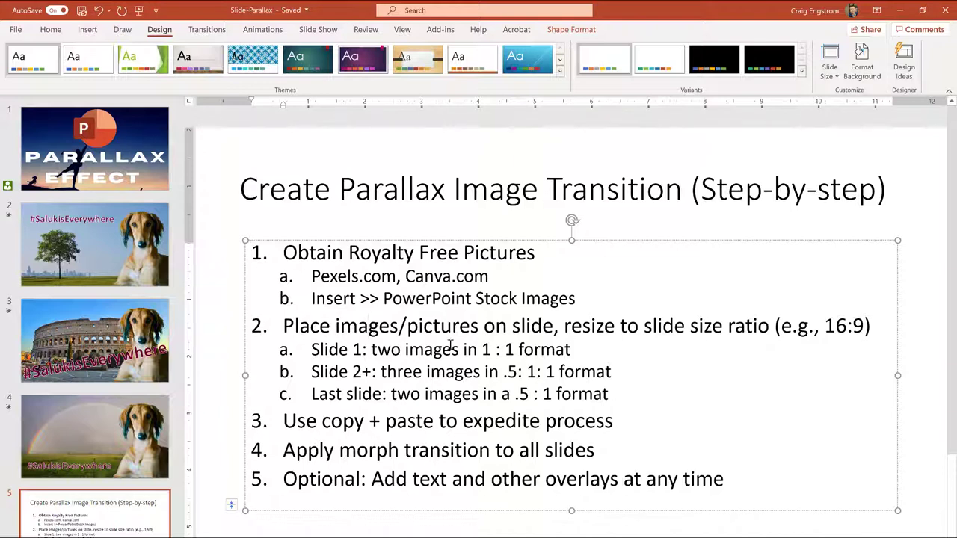
click(350, 349)
click(161, 254)
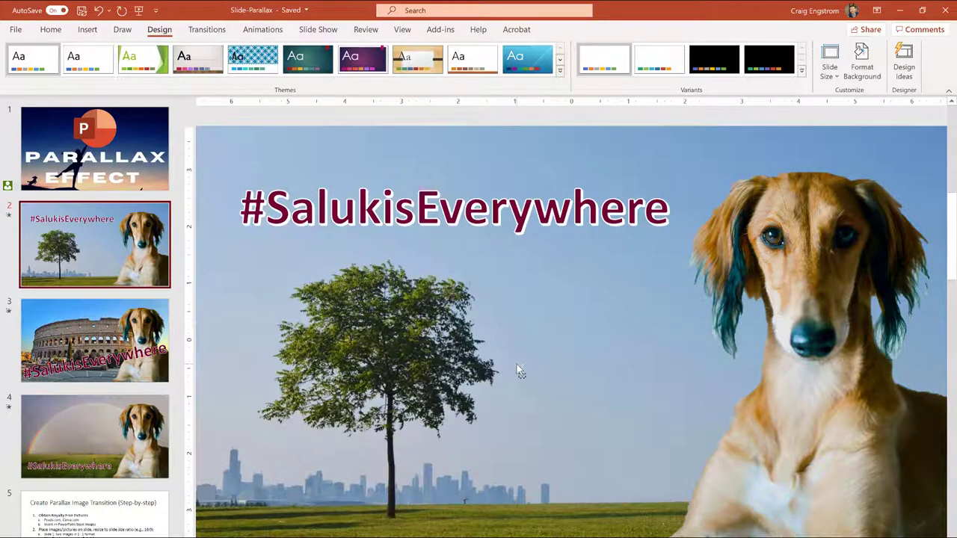
- Zoom out and select the tree, Saluki and off-slide Colosseum pictures on slide 2
scroll(517, 367, down, 5)
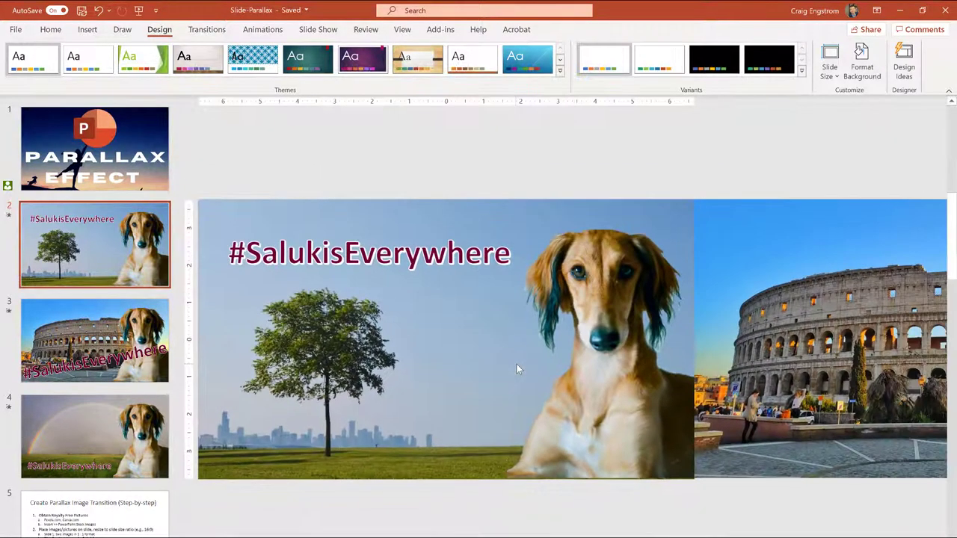
scroll(517, 364, down, 3)
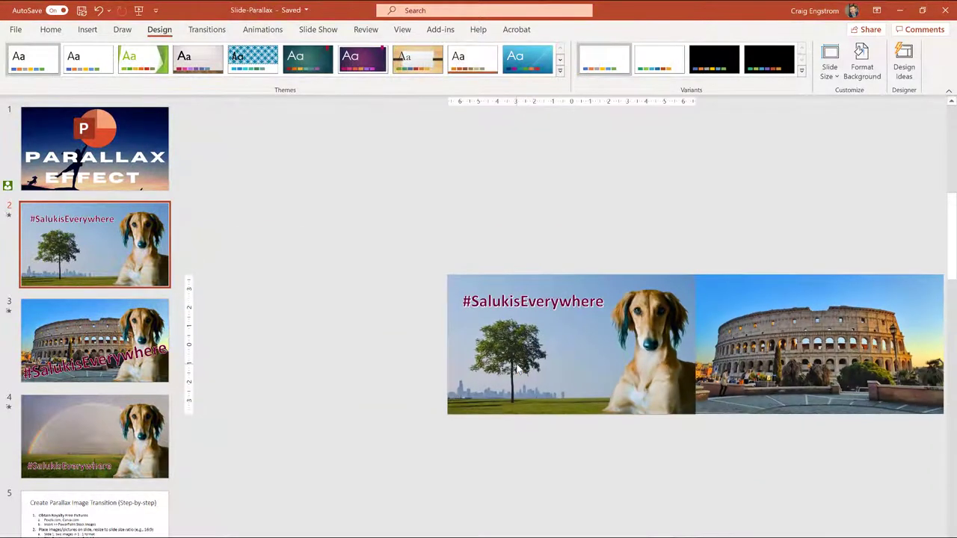
click(553, 341)
click(760, 332)
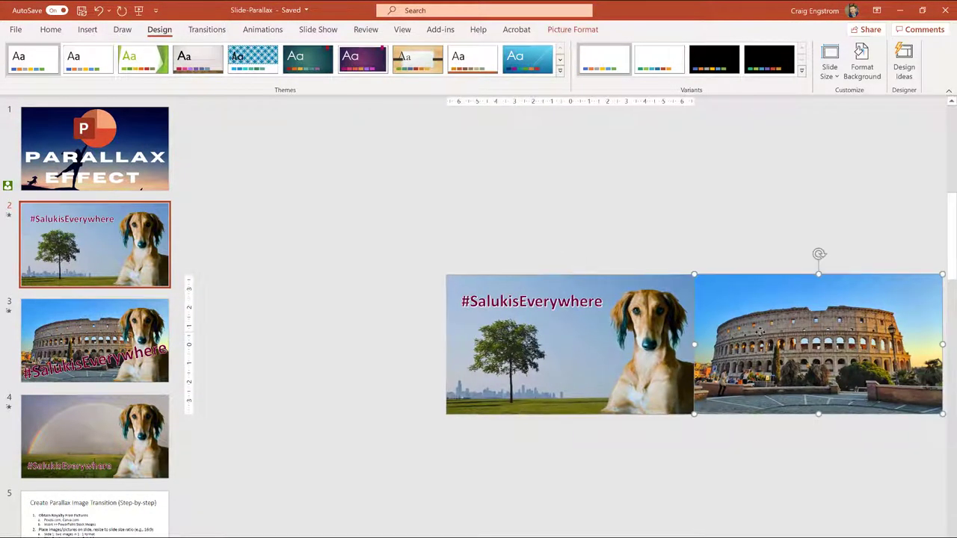
click(667, 349)
click(717, 340)
click(676, 344)
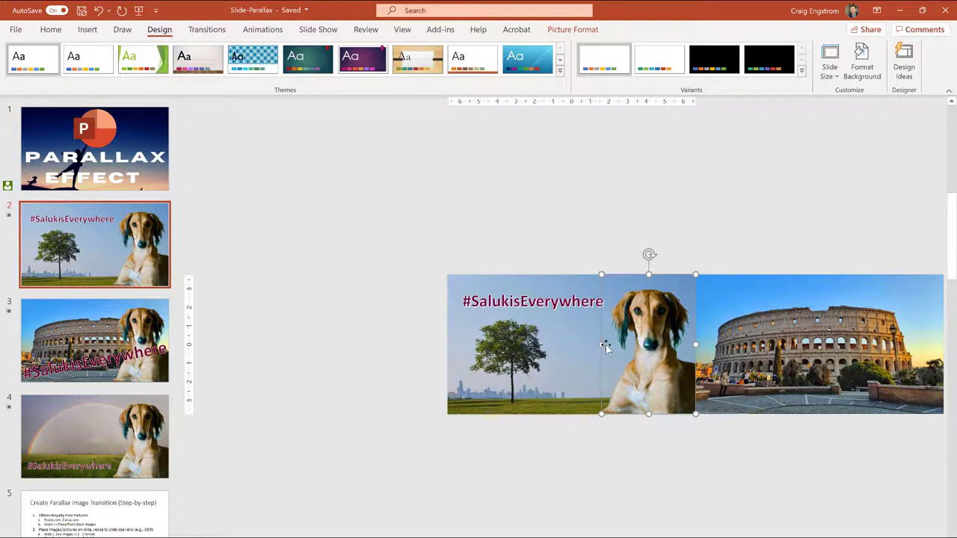
click(566, 348)
click(802, 308)
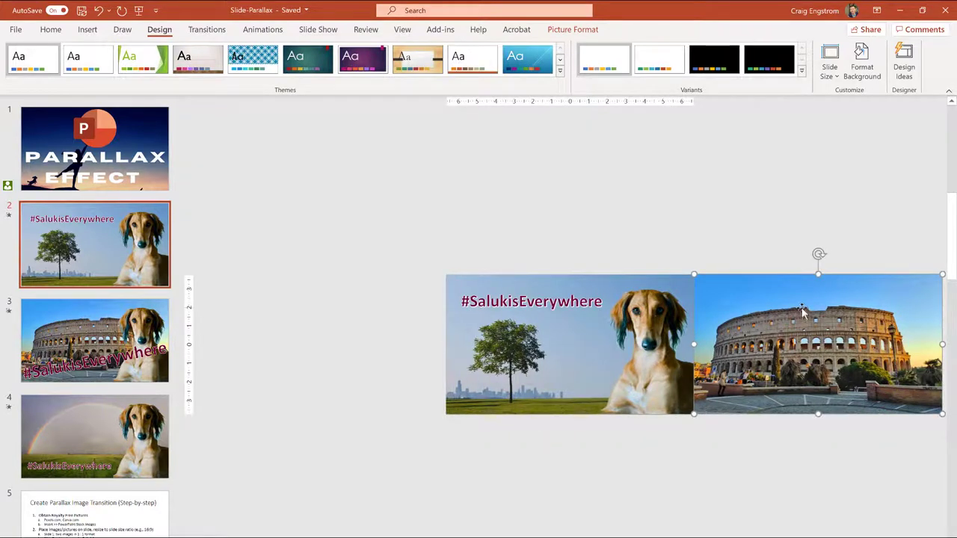
- On the Colosseum slide, select the tree, Saluki, Colosseum and off-slide rainbow pictures
click(75, 498)
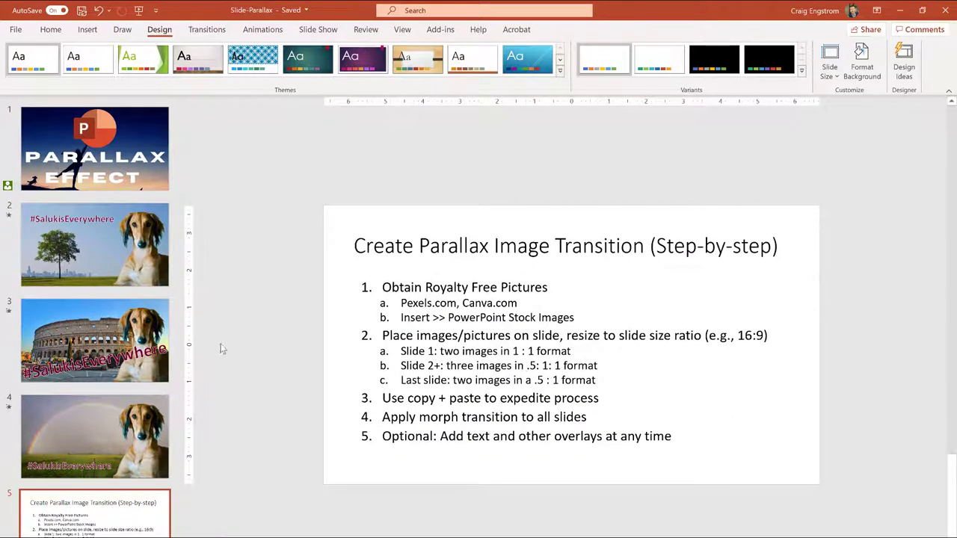
click(132, 320)
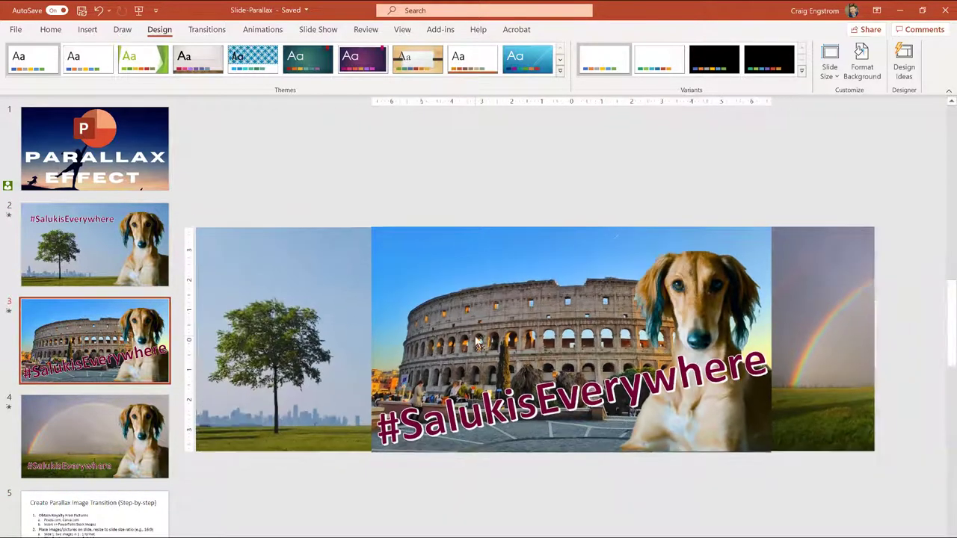
ctrl+scroll(478, 343, down, 3)
click(416, 335)
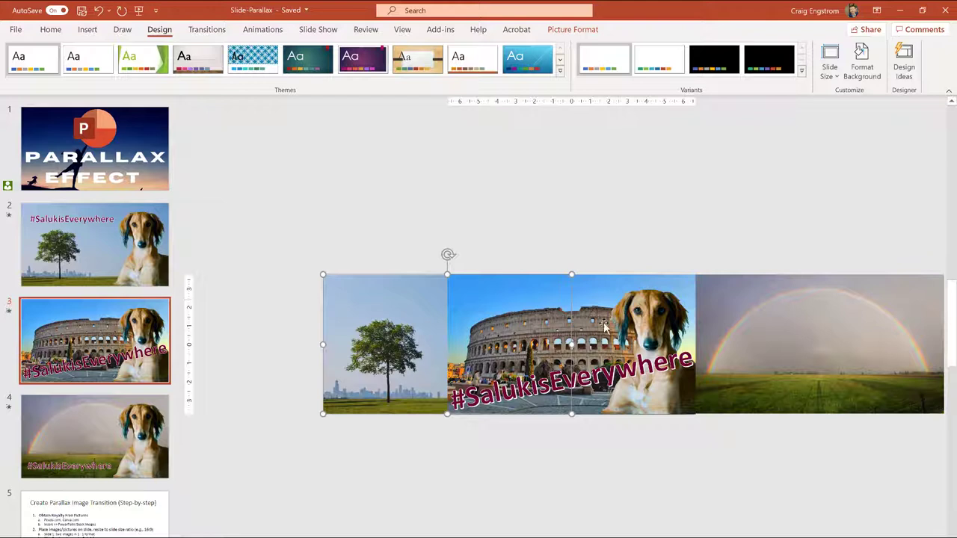
click(604, 328)
click(564, 326)
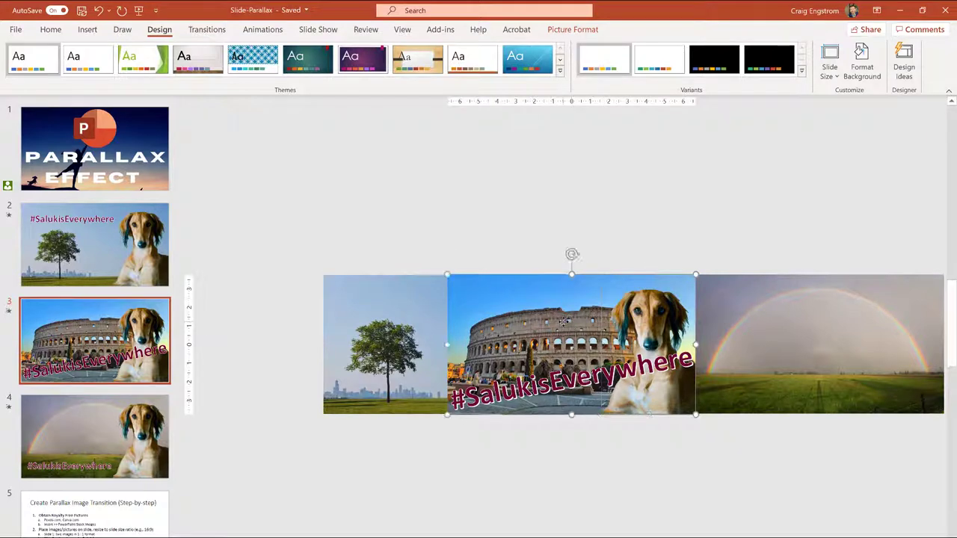
click(723, 289)
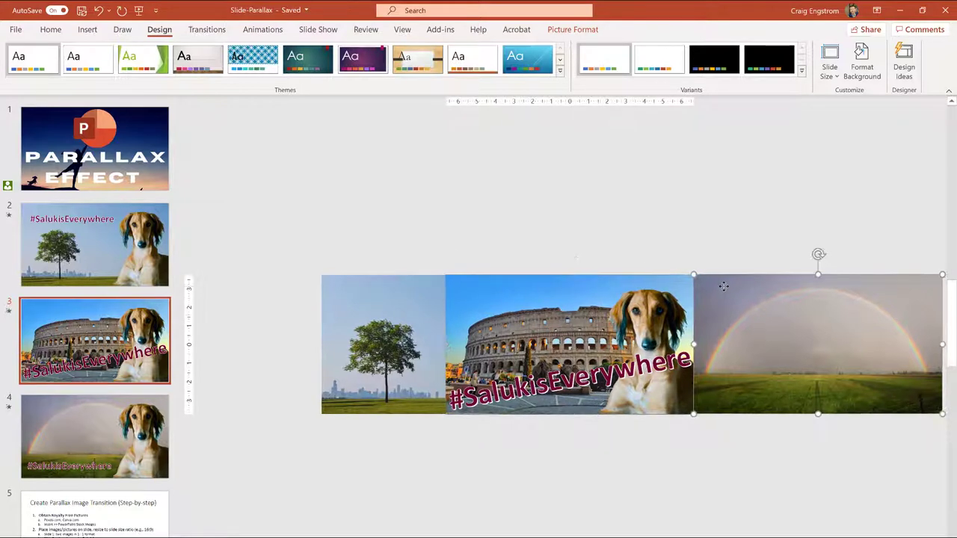
- Select the Colosseum, Saluki and rainbow pictures on the rainbow slide, then return to slide 5 zoomed in
click(105, 426)
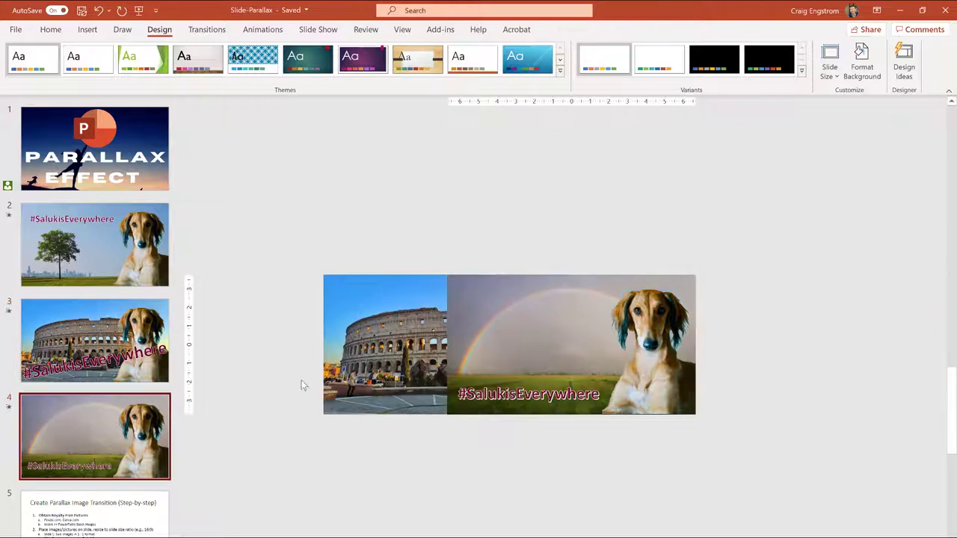
click(374, 317)
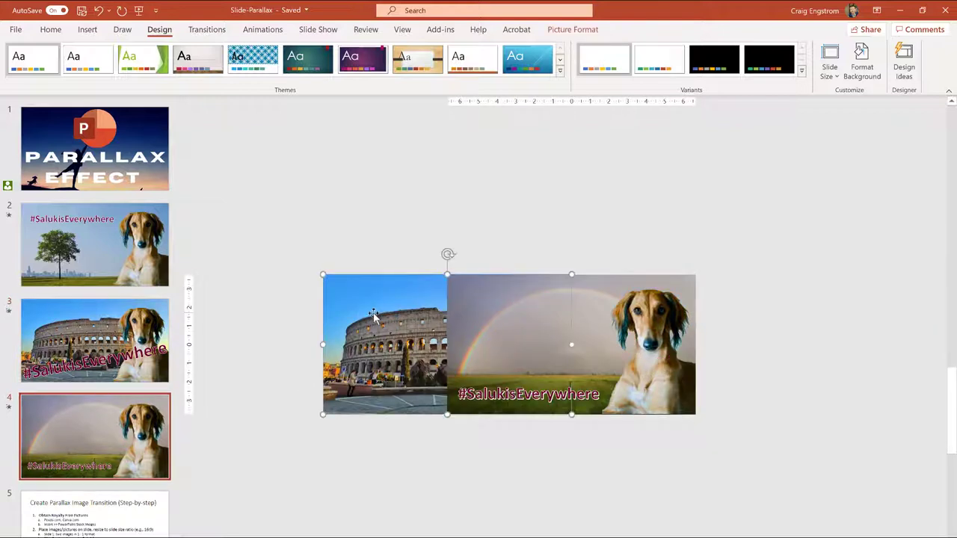
click(632, 313)
click(577, 313)
click(95, 514)
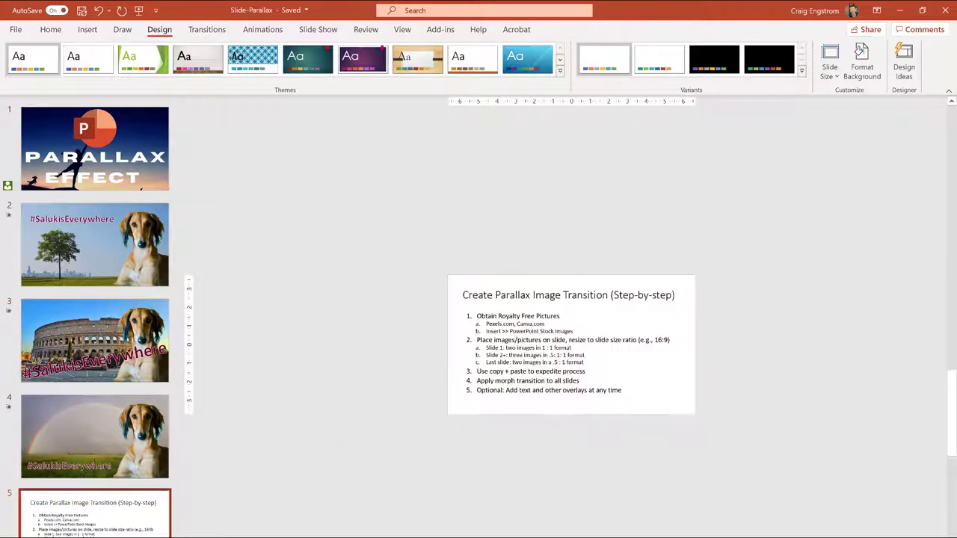
scroll(532, 389, up, 3)
scroll(531, 394, up, 1)
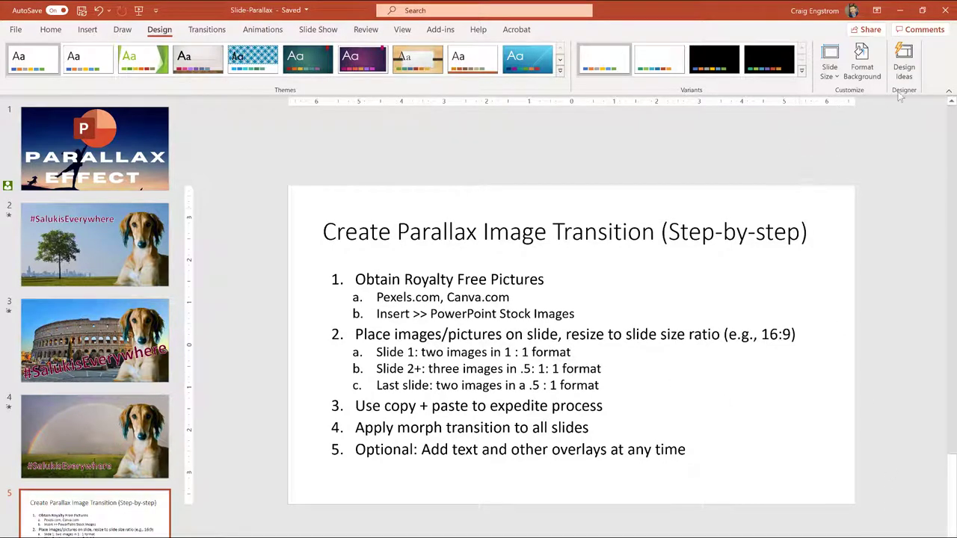
click(923, 10)
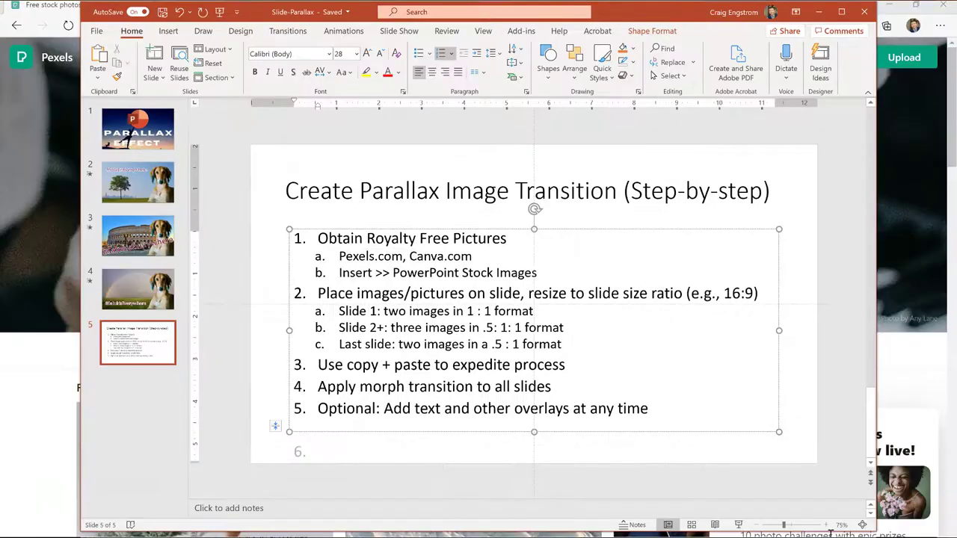
click(786, 525)
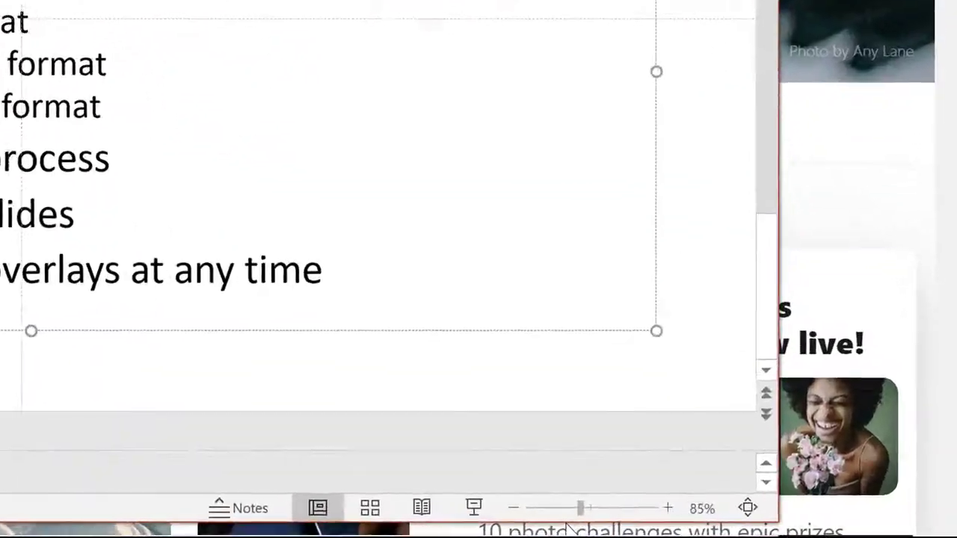
drag(787, 526, 774, 526)
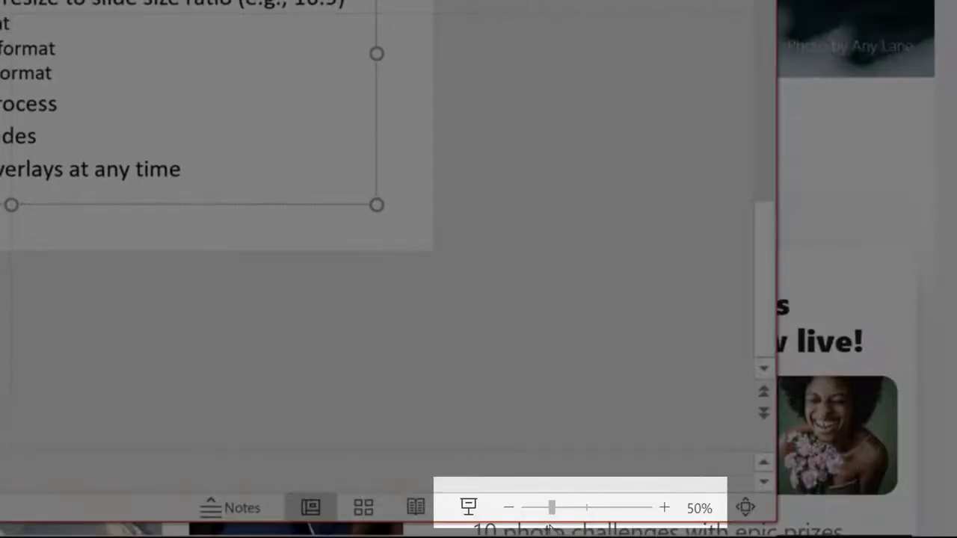
drag(549, 527, 546, 527)
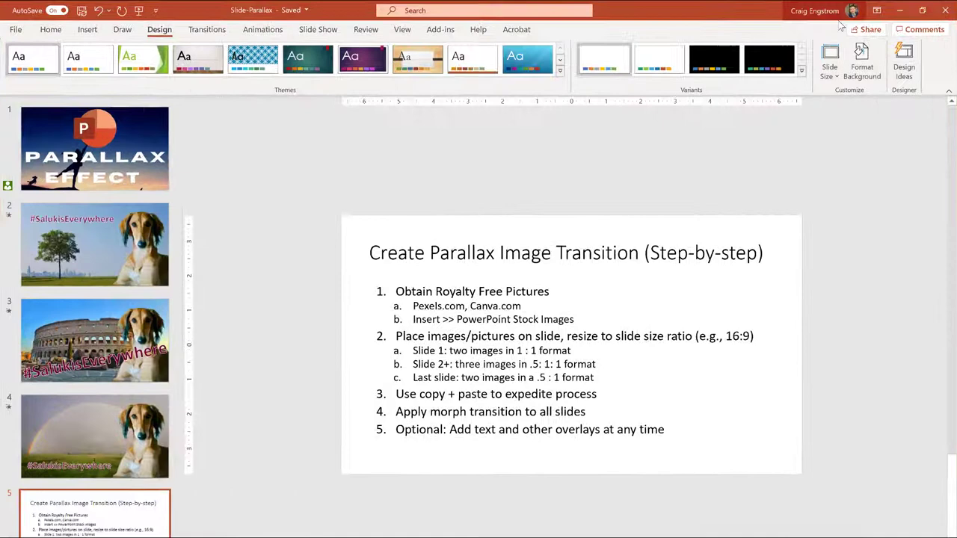
scroll(639, 292, up, 3)
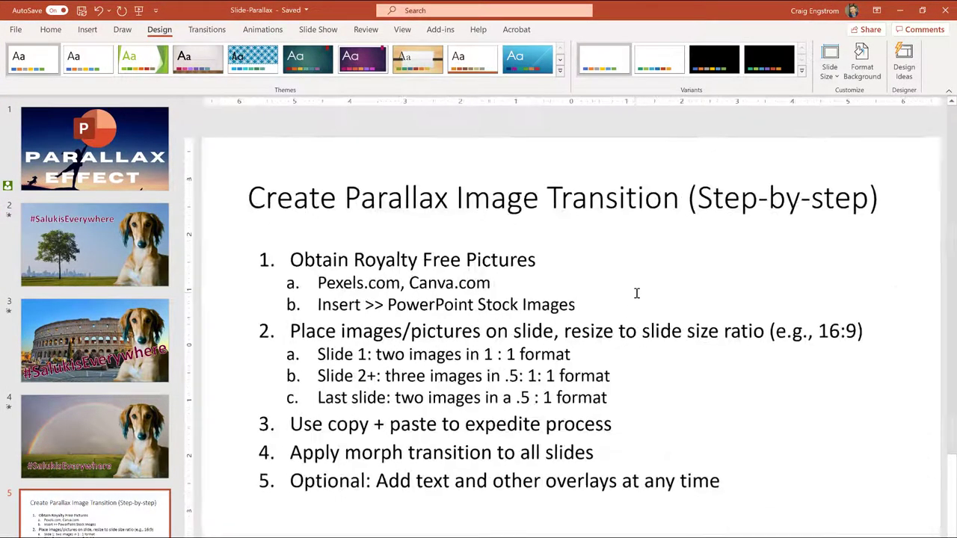
scroll(636, 293, down, 1)
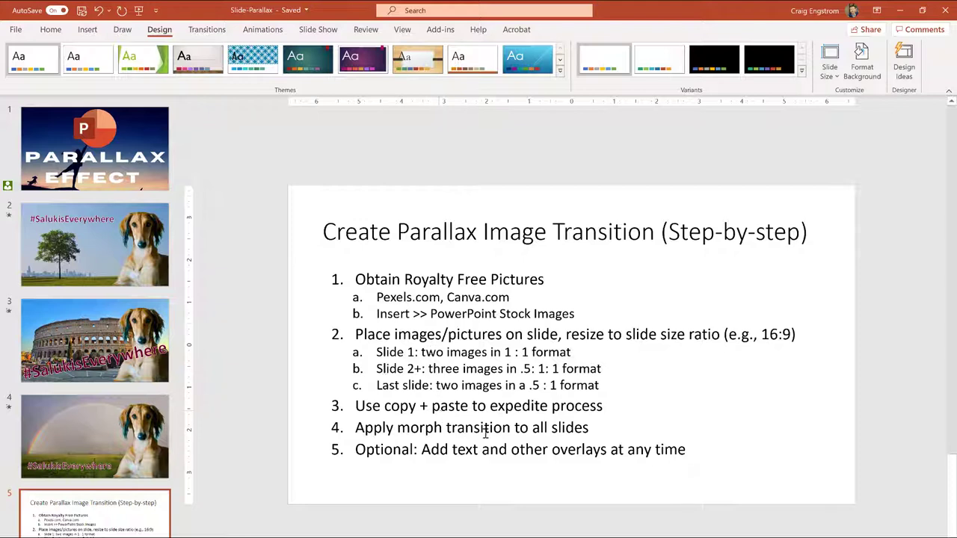
click(367, 427)
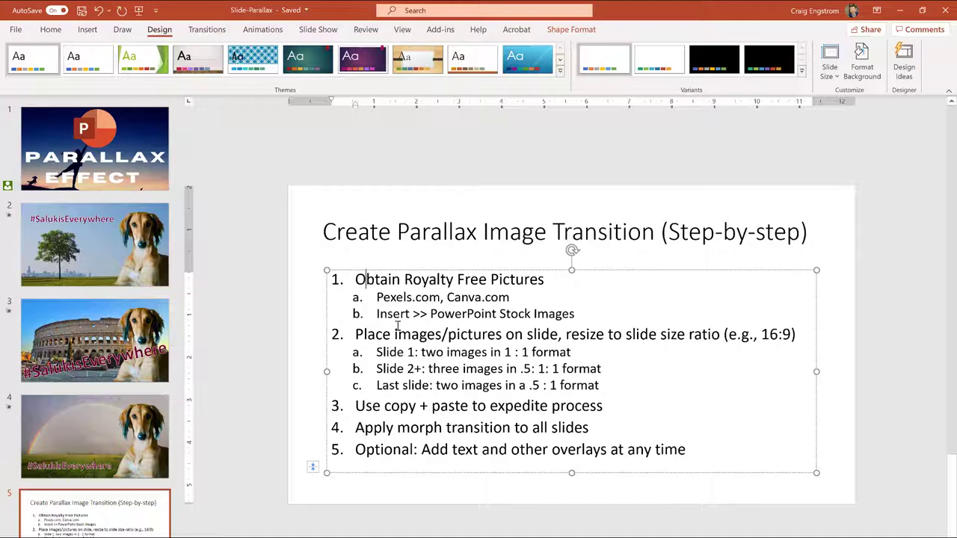
- Add a new blank Title and Content slide 6 after the step-by-step slide
click(150, 516)
key(ctrl+v)
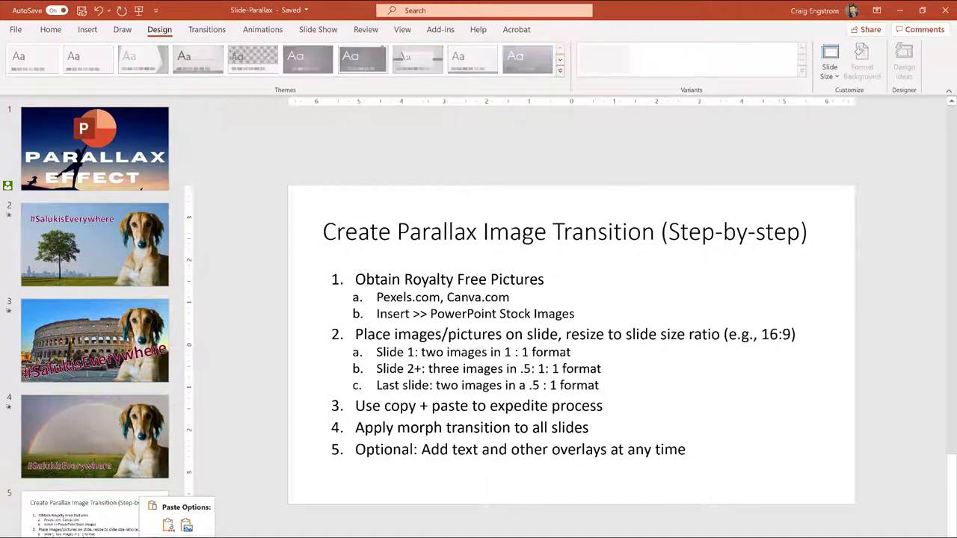
key(Return)
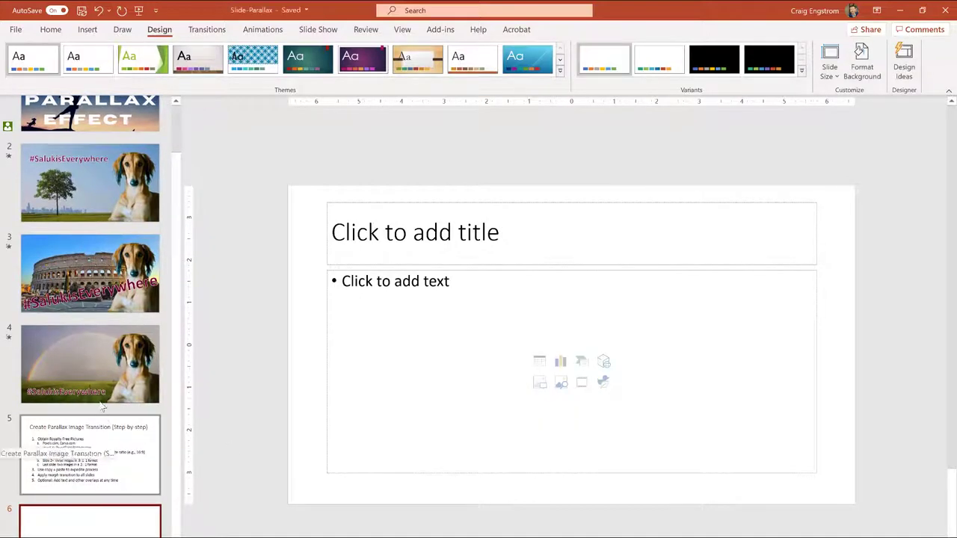
- Check the dog picture on slide 2 for reference, then return to slide 6
click(128, 219)
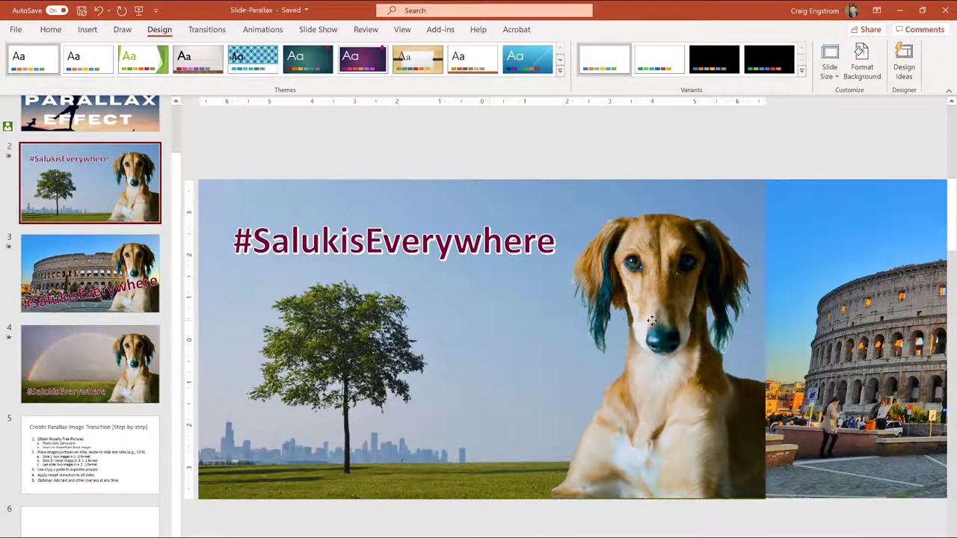
click(651, 320)
click(89, 520)
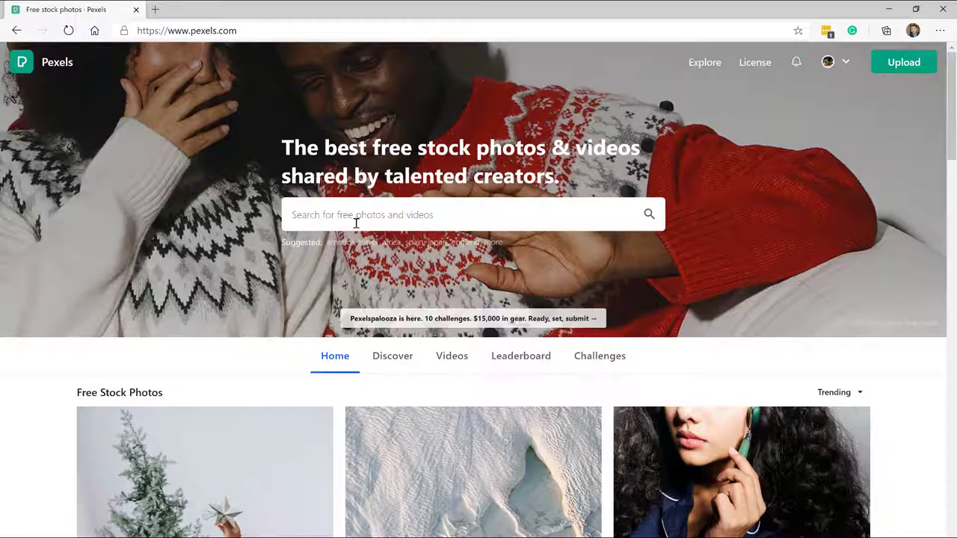
- Search Pexels for 'saluki' and open the first brown saluki photo
click(352, 214)
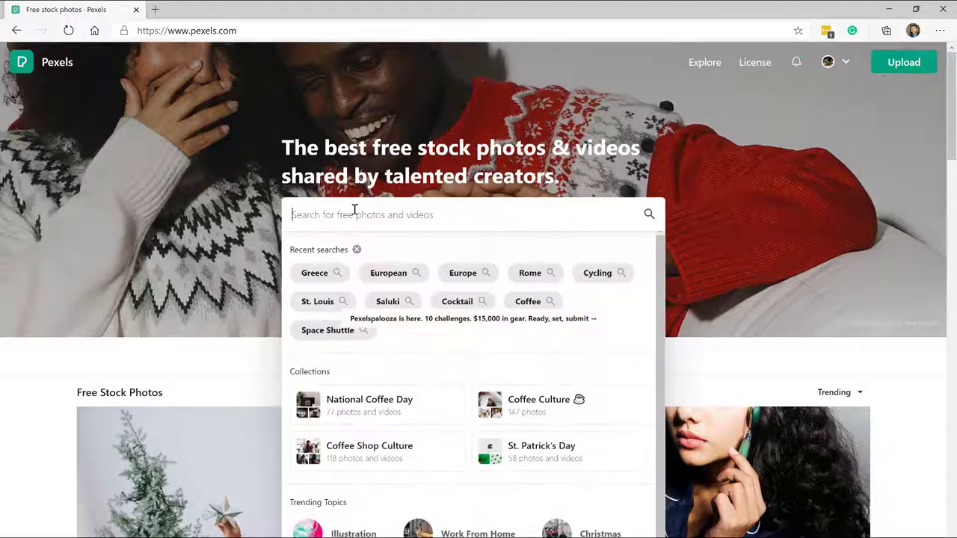
text(saluki)
key(Return)
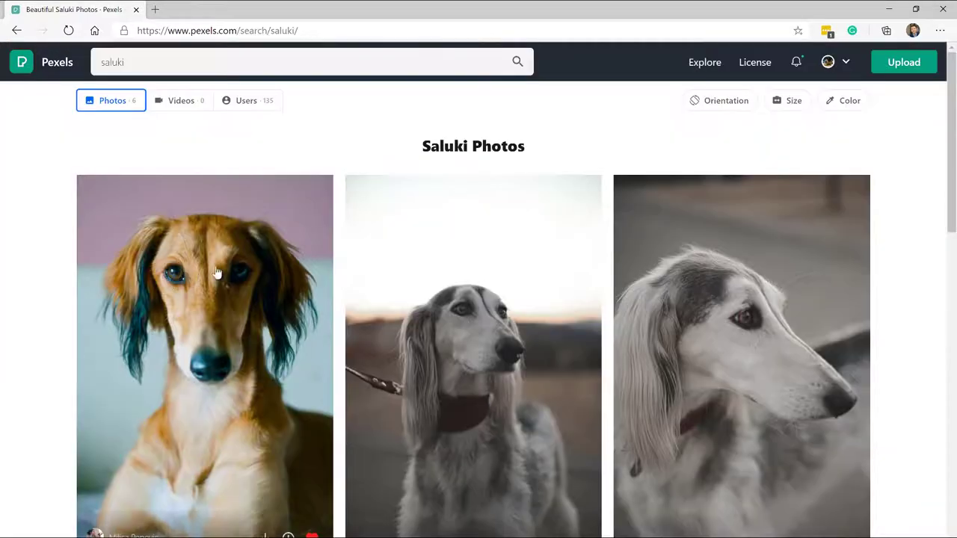
click(233, 275)
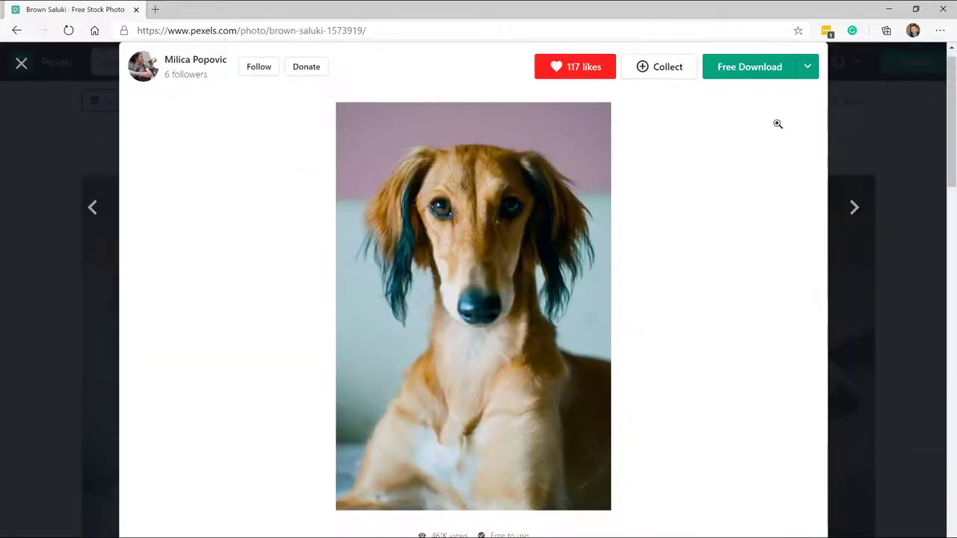
- Download the saluki photo at Large size and copy the image
click(818, 75)
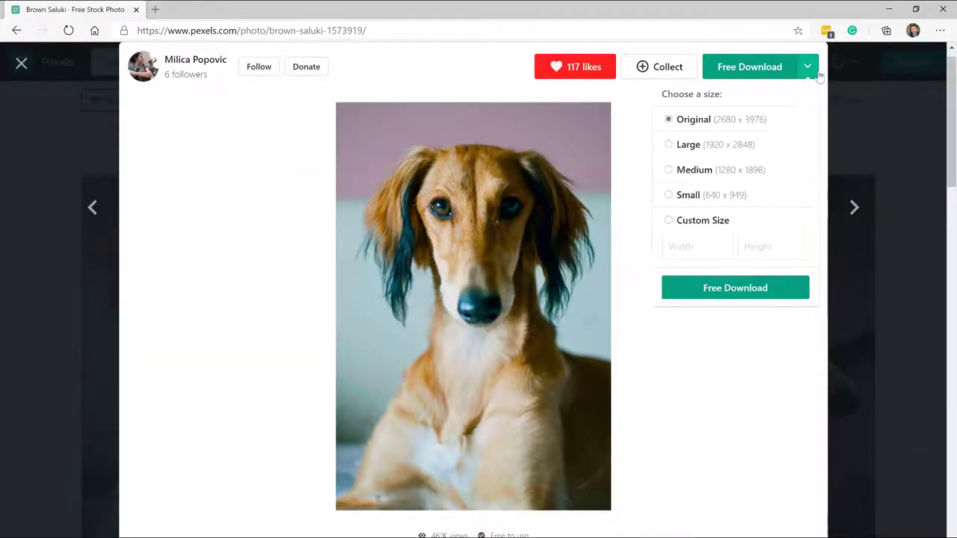
click(738, 149)
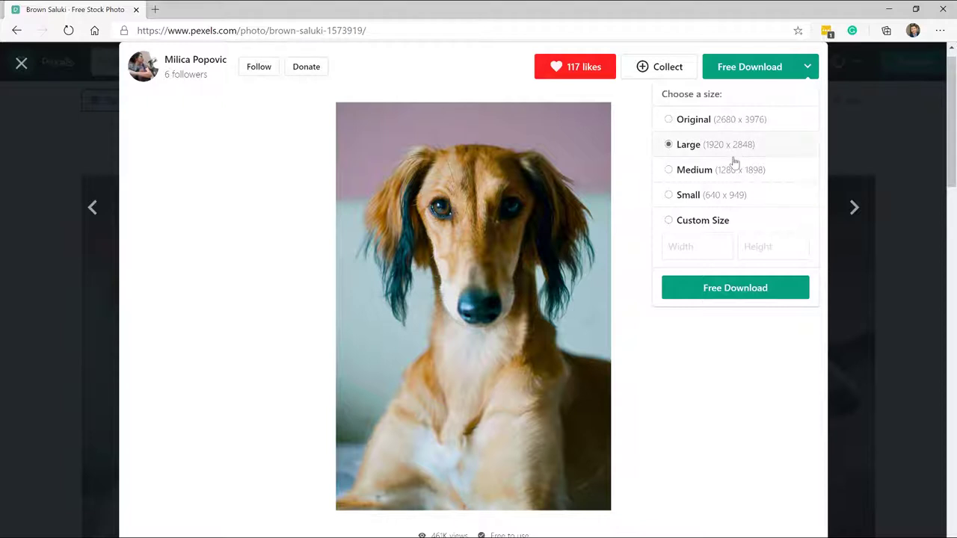
click(726, 287)
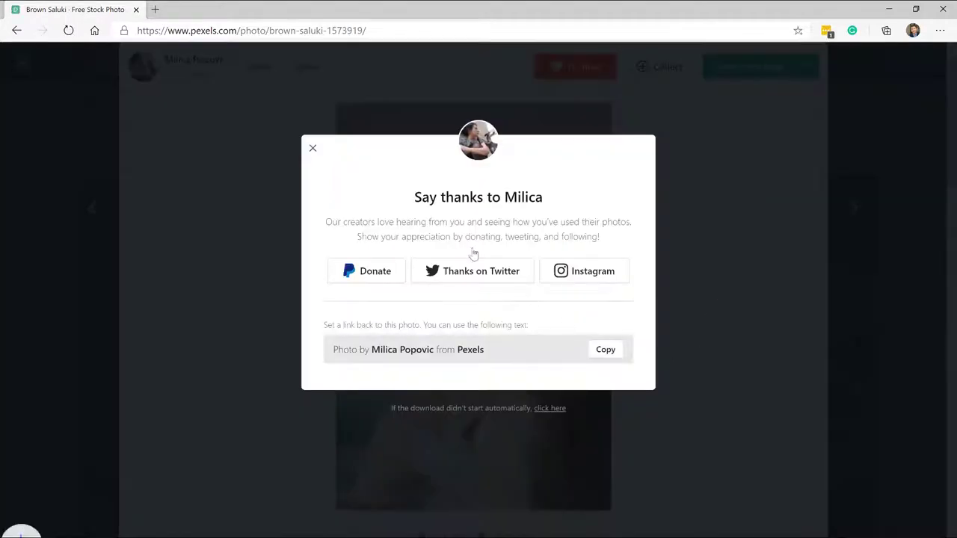
click(312, 150)
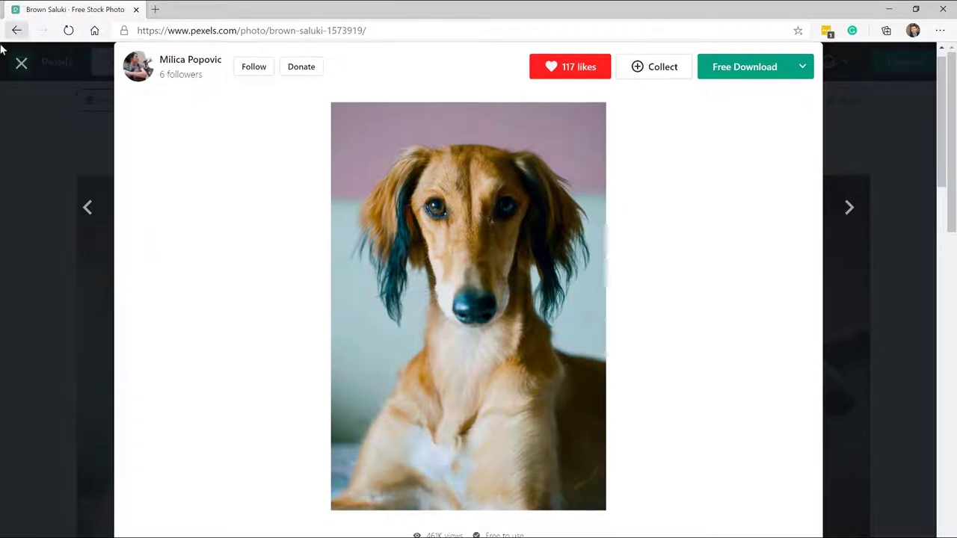
right_click(507, 254)
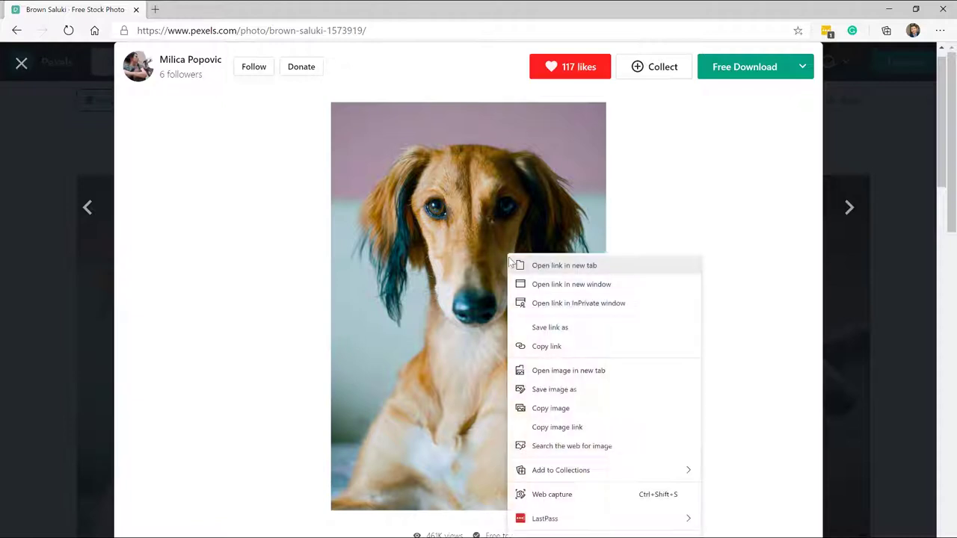
click(554, 408)
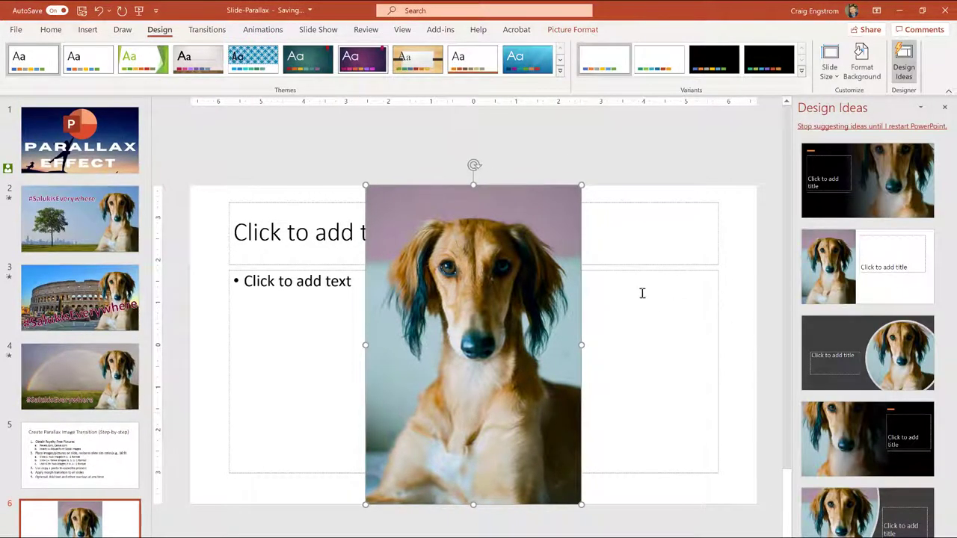
- Close Design Ideas and start Remove Background on the saluki photo, undoing a stray removal mark
click(944, 108)
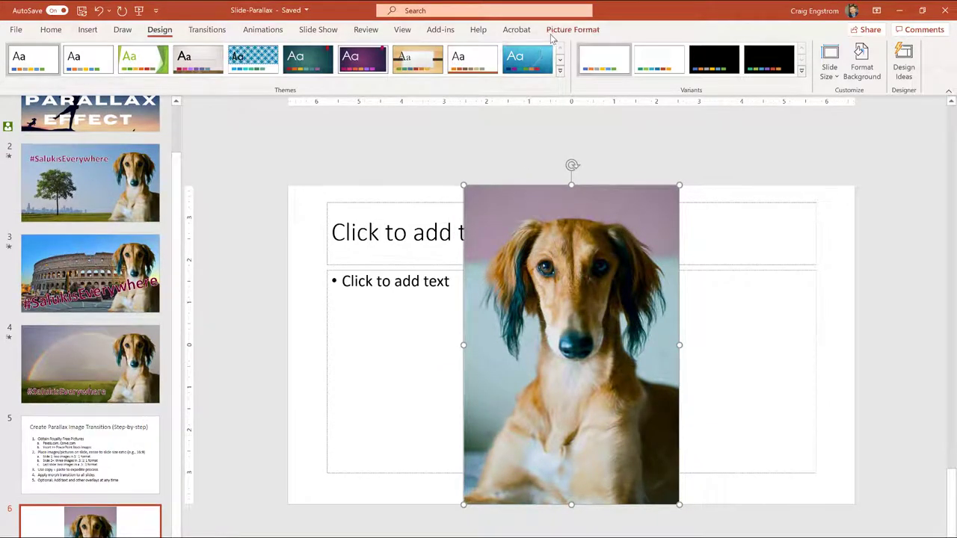
click(574, 30)
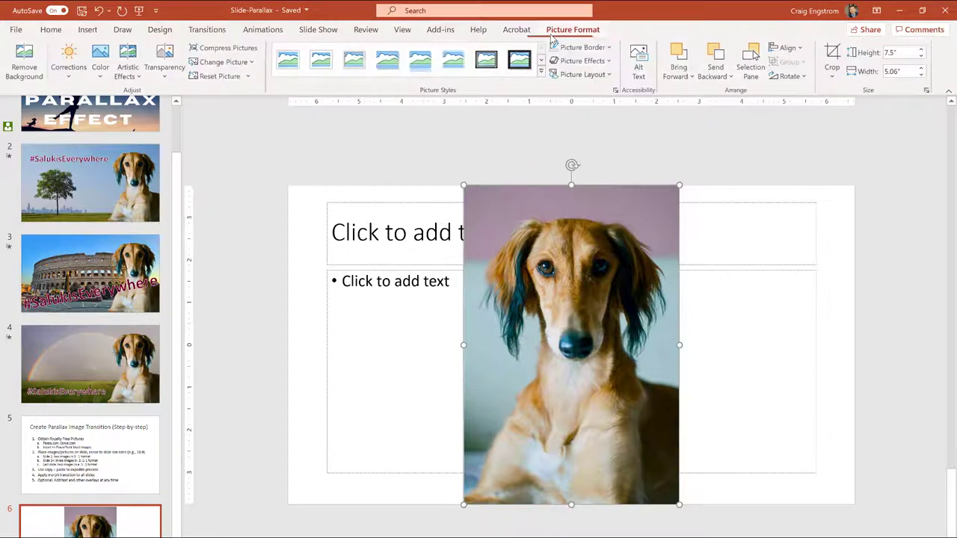
click(35, 68)
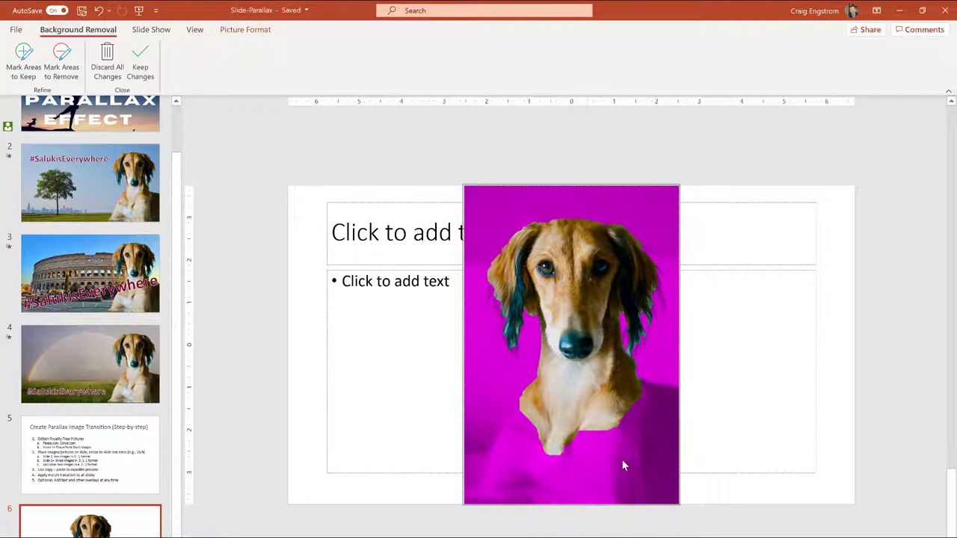
click(60, 68)
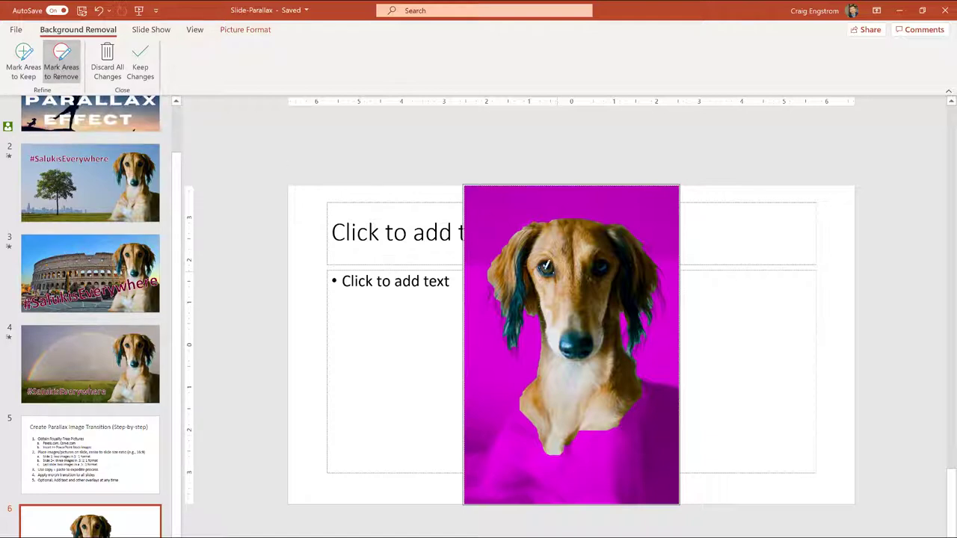
click(551, 261)
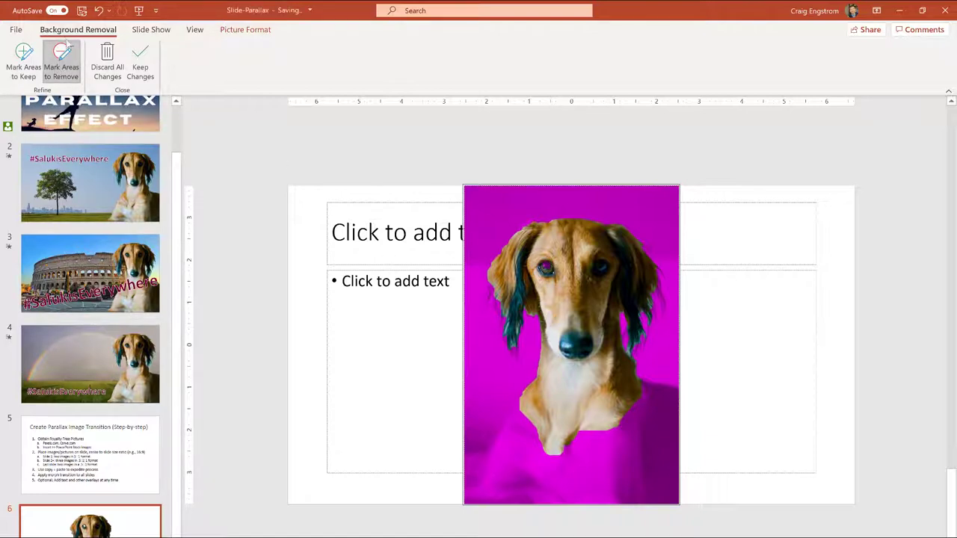
click(98, 11)
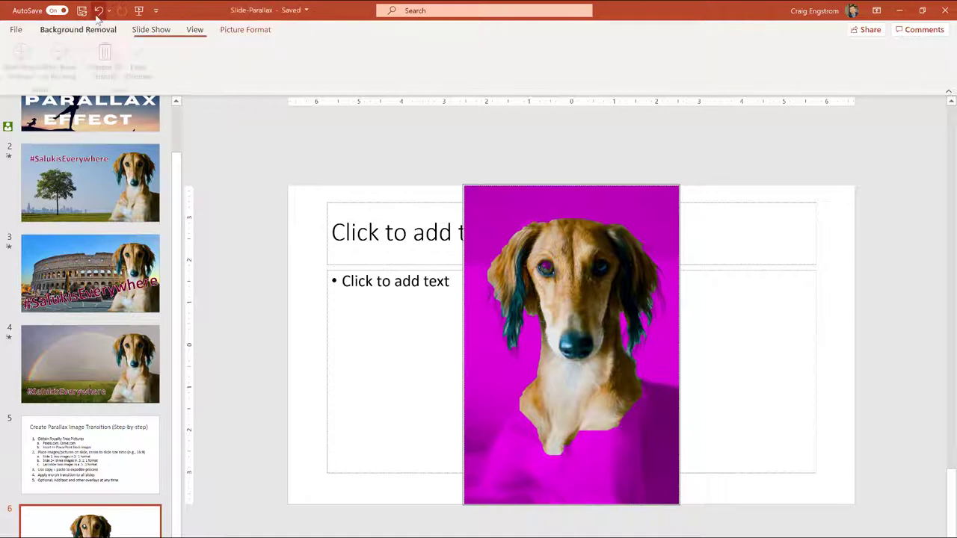
- Mark the dog's chest, lower edge, lower right body and bottom notch as areas to keep
click(22, 70)
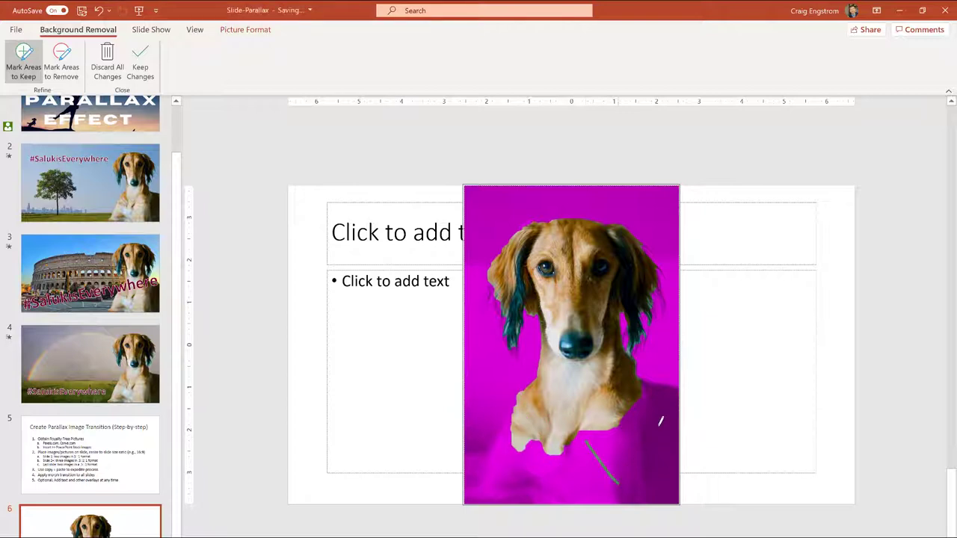
drag(660, 421, 662, 448)
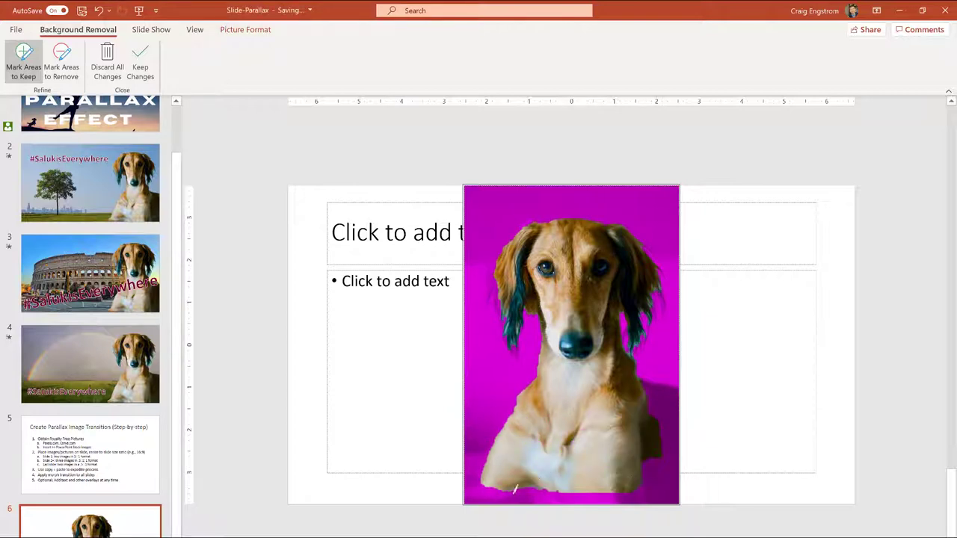
mouse_move(511, 491)
mouse_down()
mouse_move(578, 500)
mouse_move(662, 453)
mouse_move(662, 487)
mouse_up()
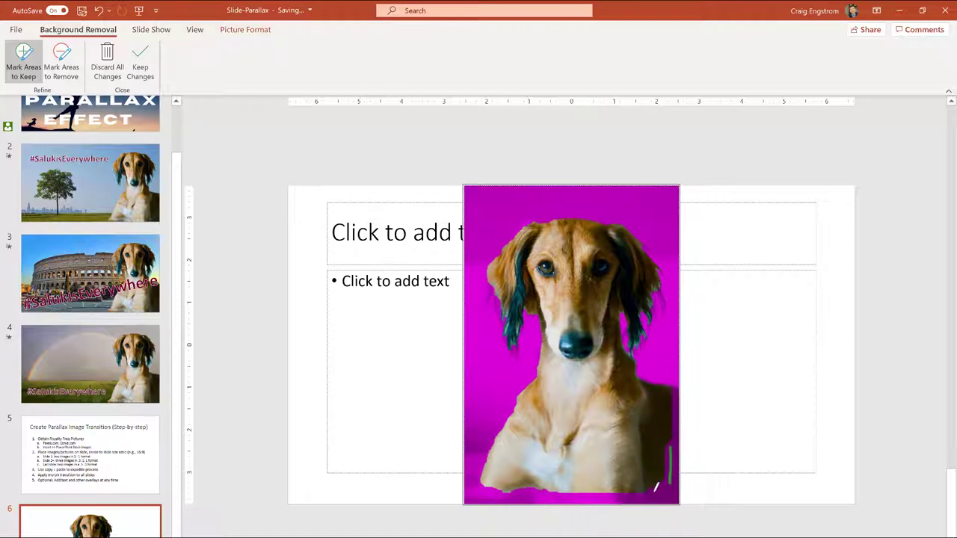
mouse_move(541, 483)
mouse_down()
mouse_move(496, 478)
mouse_move(493, 456)
mouse_up()
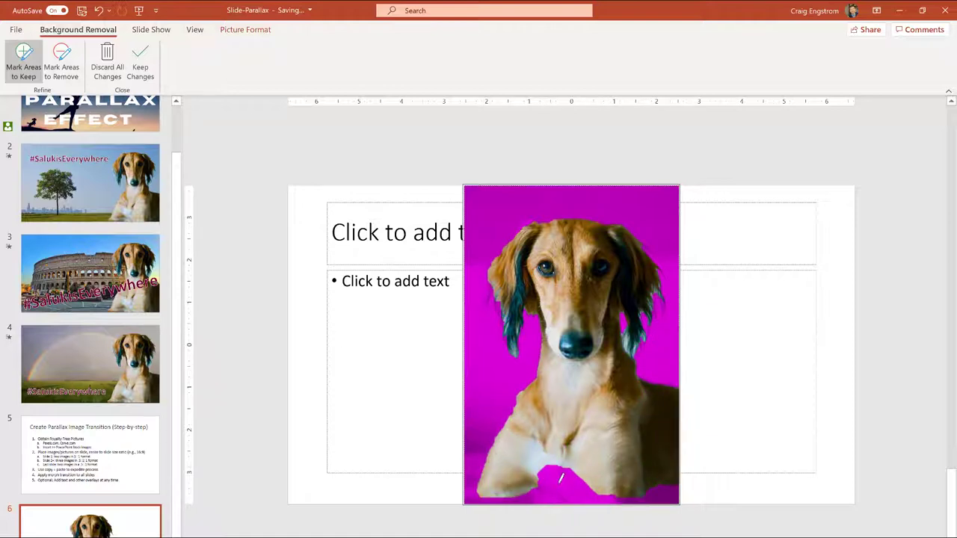
click(565, 493)
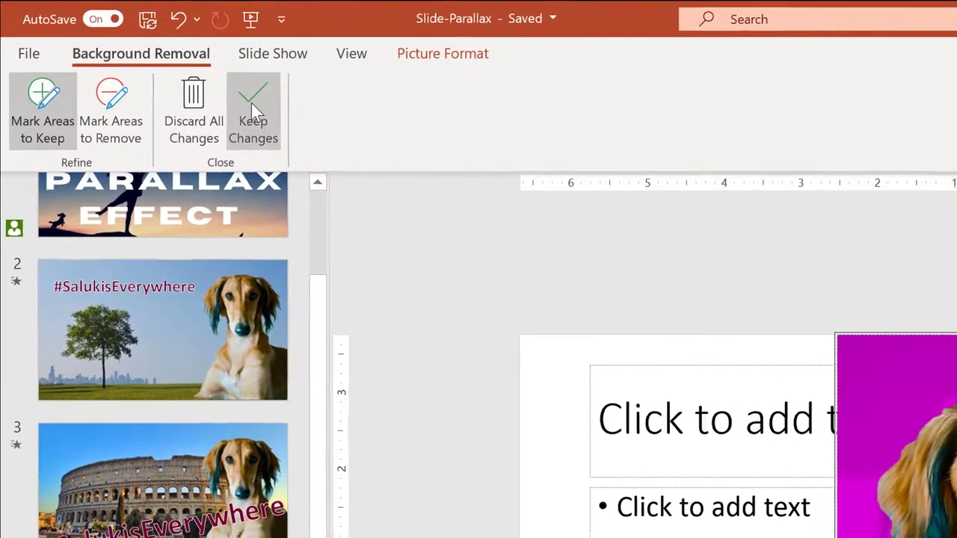
- Keep the background removal and move the saluki cutout to the slide's right edge
click(251, 104)
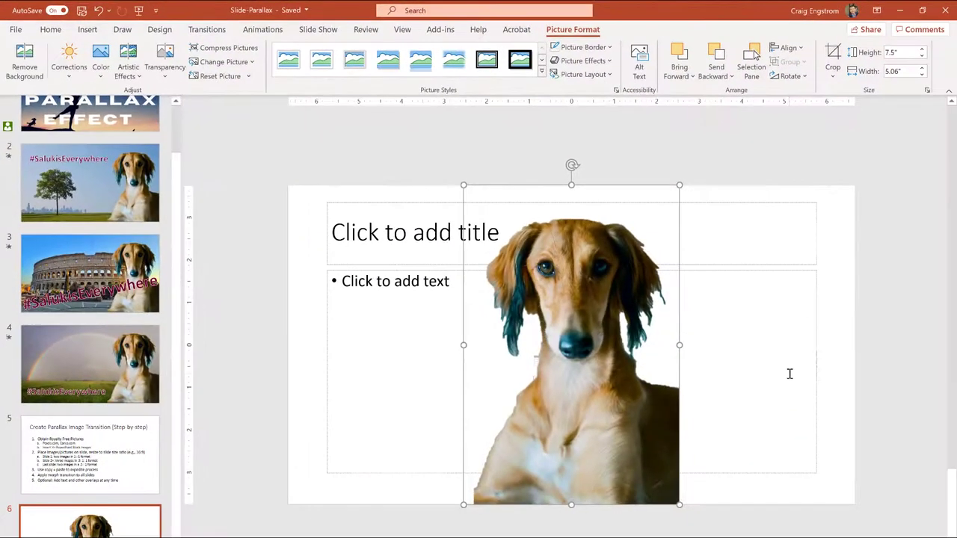
click(897, 374)
drag(602, 407, 777, 408)
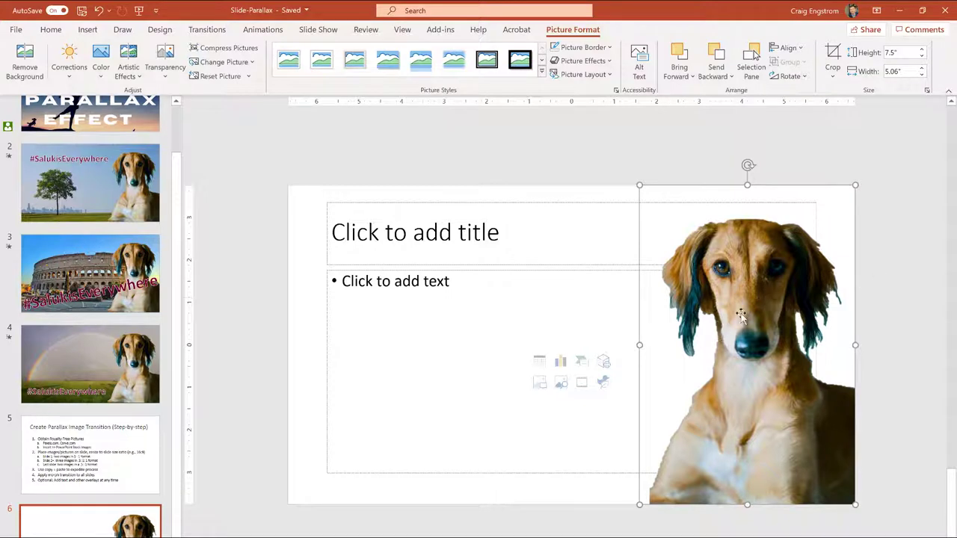
- Bring the saluki cutout to the front, then view slide 2
right_click(740, 314)
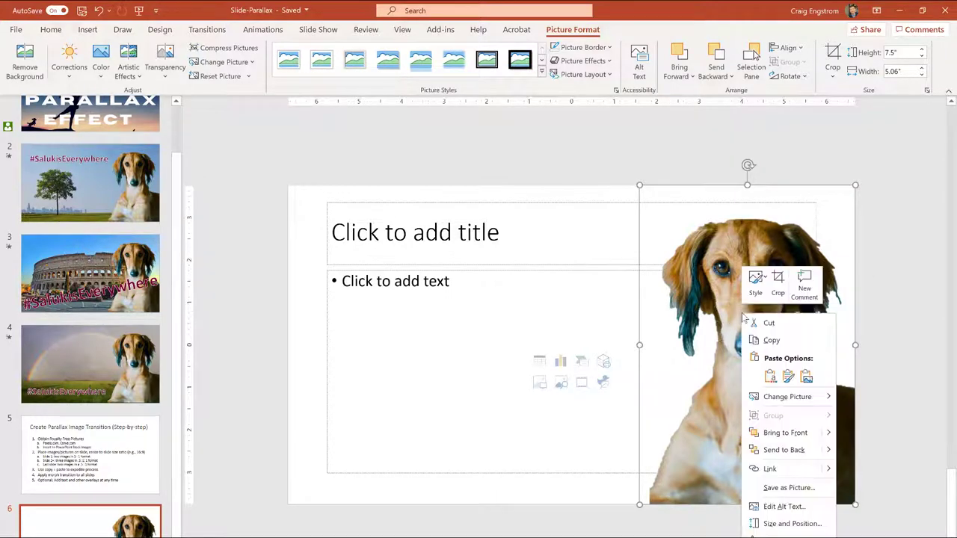
click(906, 343)
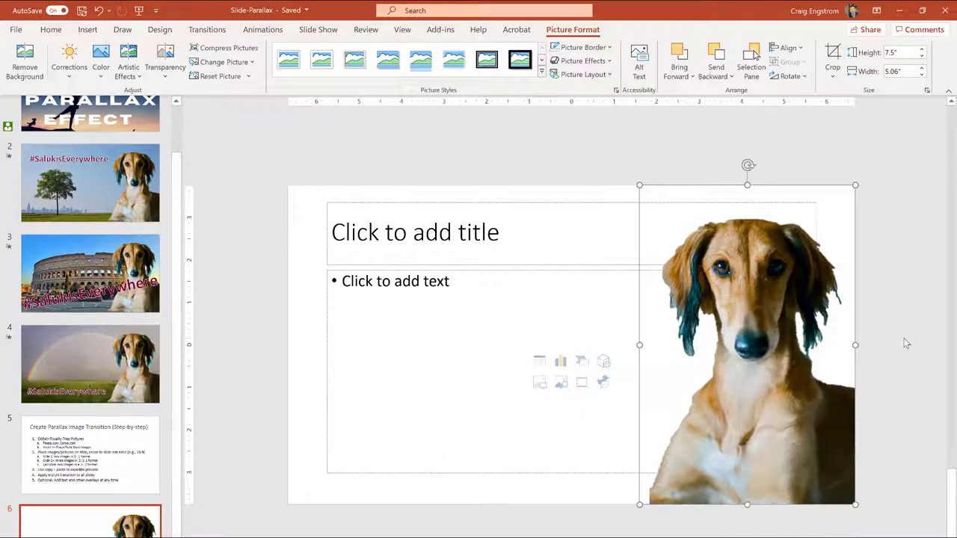
click(111, 217)
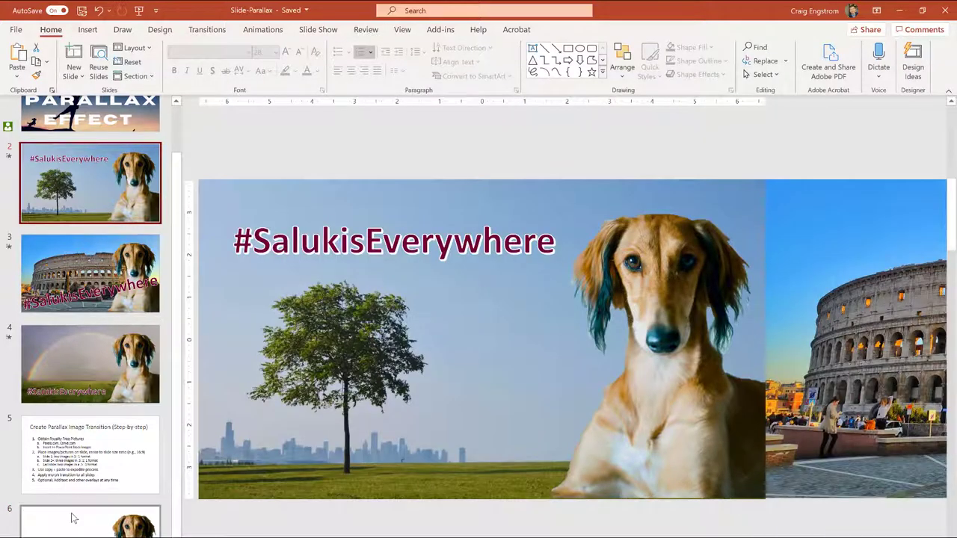
- Insert the stock tree-and-city-skyline photo (search 'china') on slide 6 and move it to the upper left
click(70, 516)
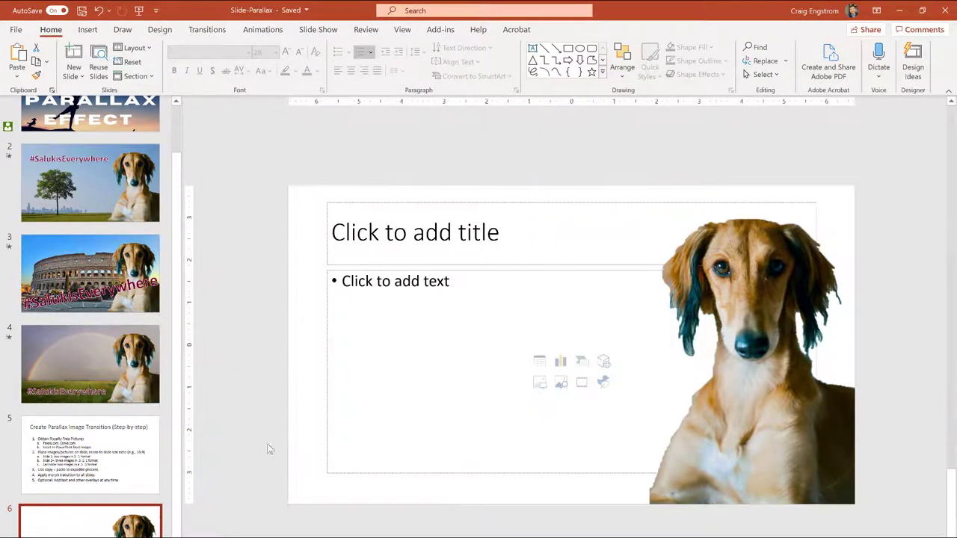
click(88, 29)
click(111, 61)
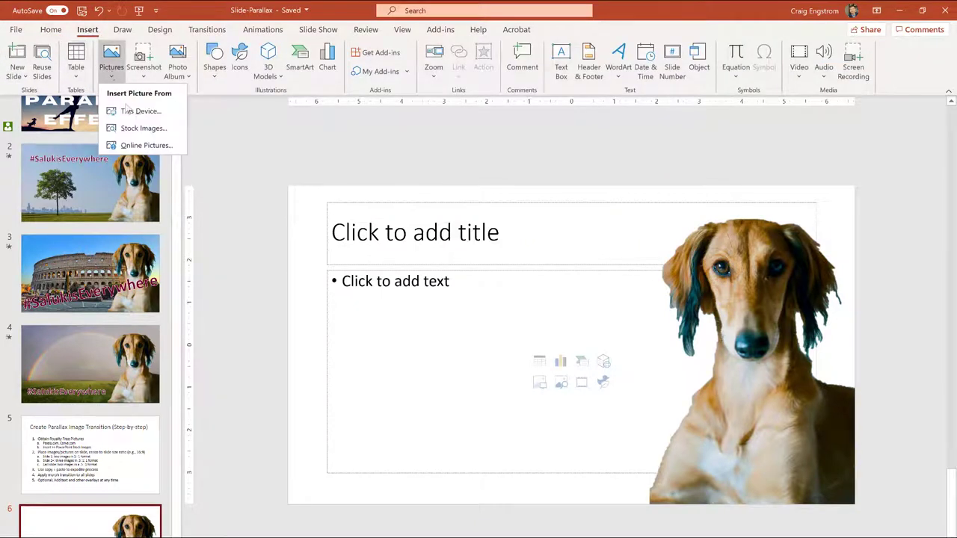
click(123, 127)
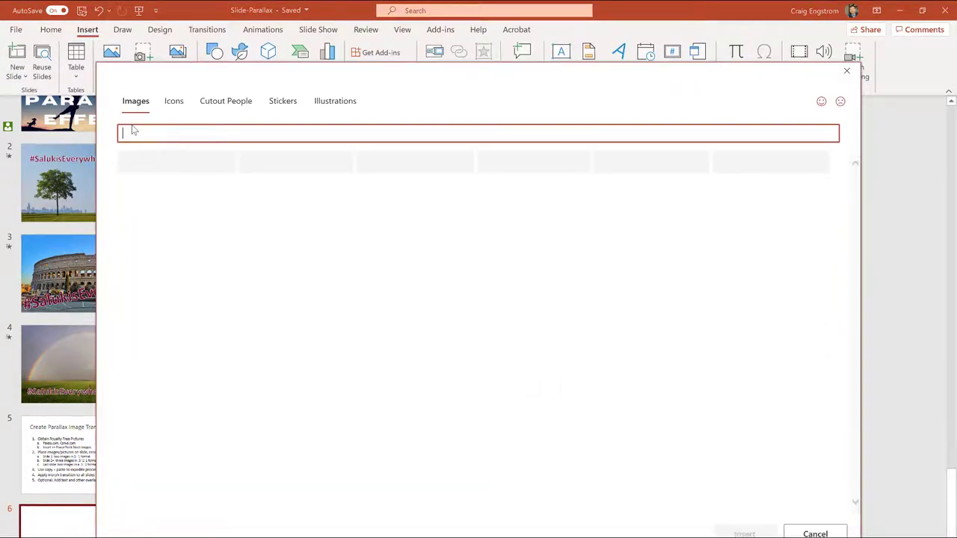
text(china)
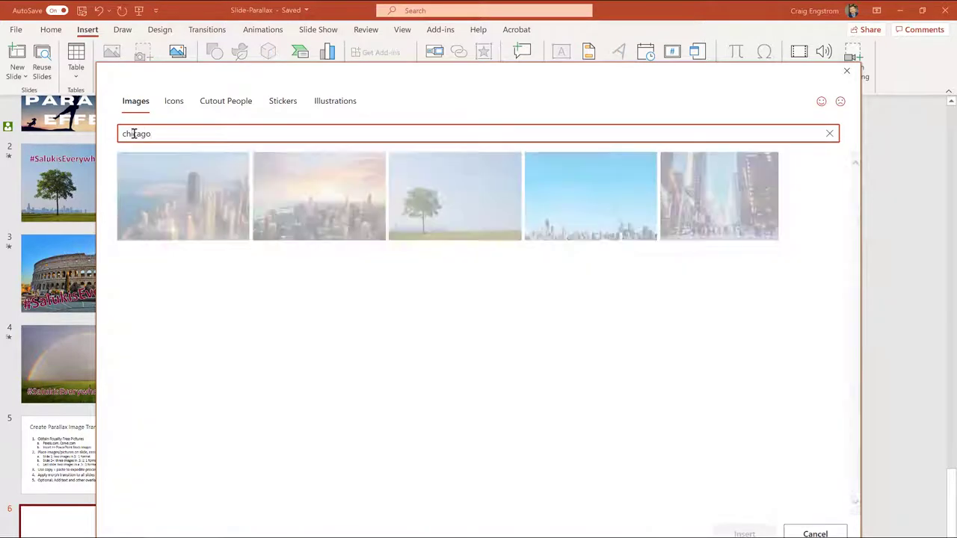
click(406, 171)
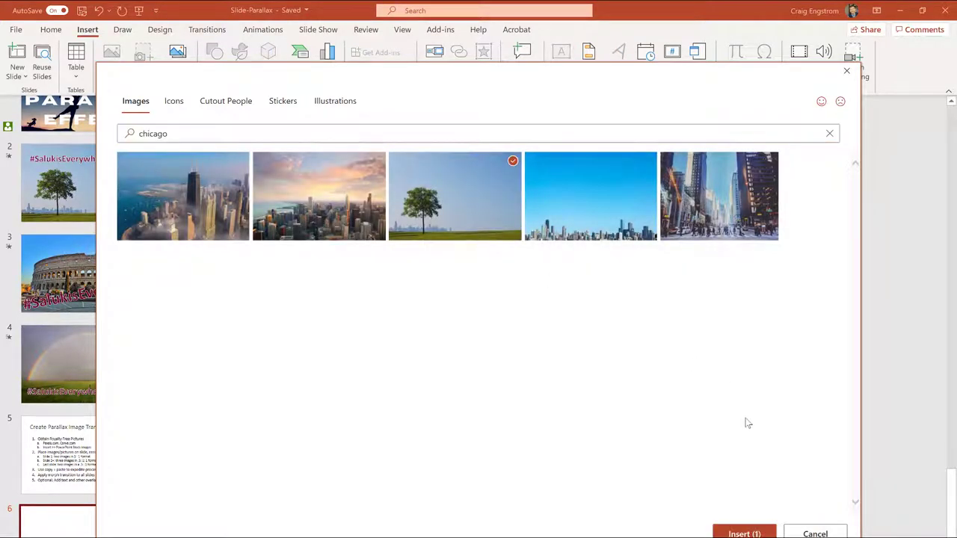
click(744, 533)
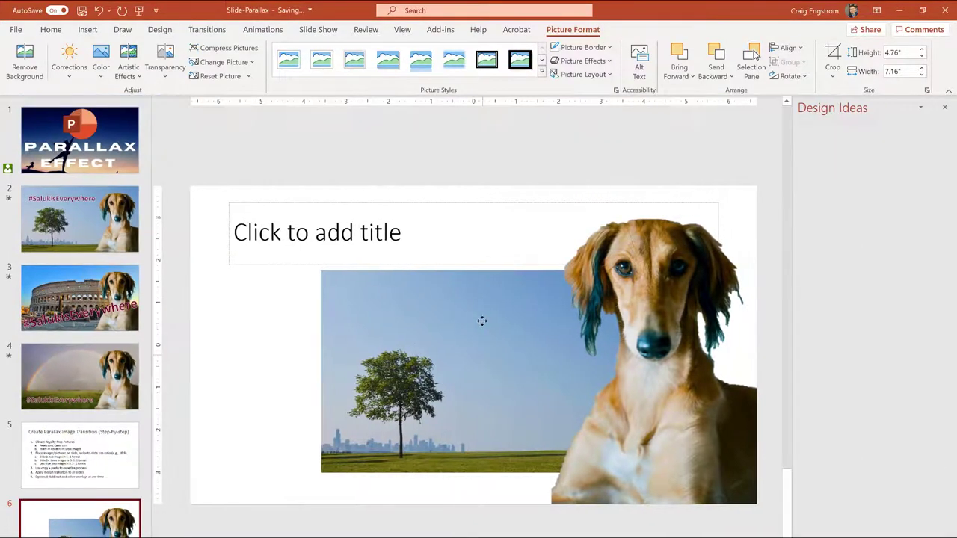
drag(483, 321, 311, 276)
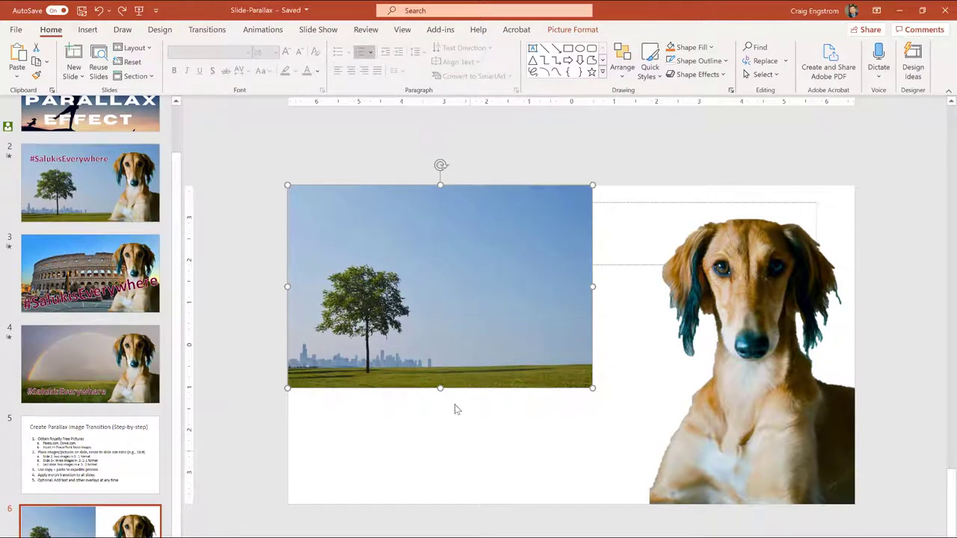
- Unlock the tree photo's aspect ratio and set its height to 9" and width to 16"
click(549, 29)
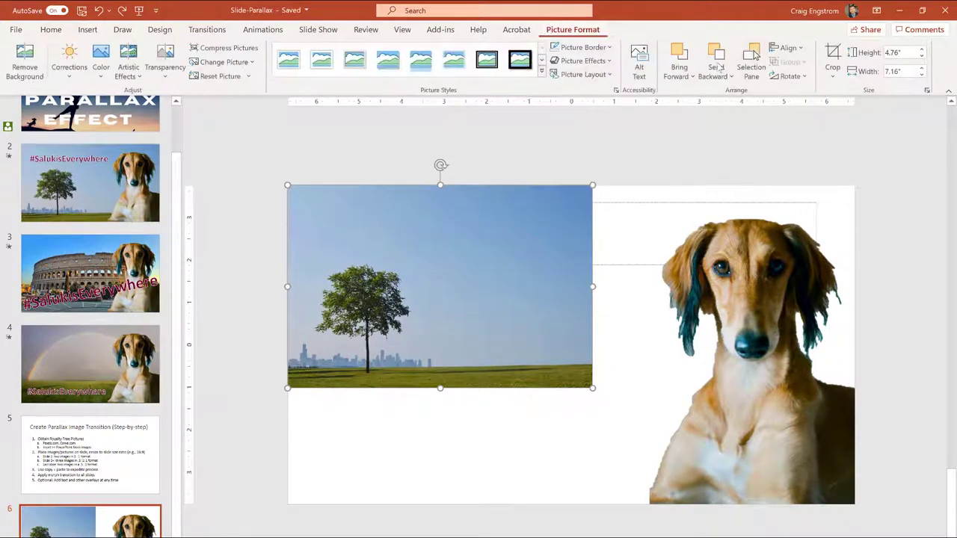
click(927, 90)
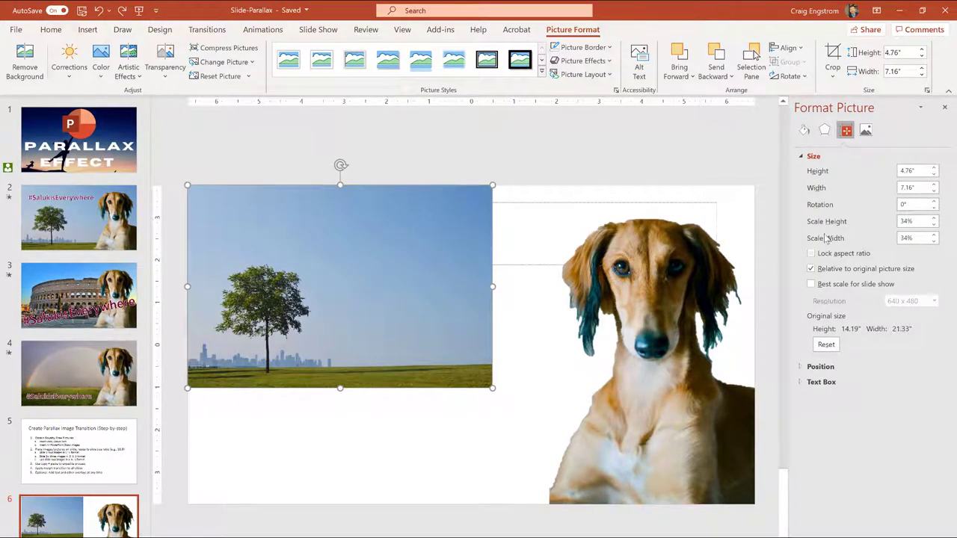
click(915, 172)
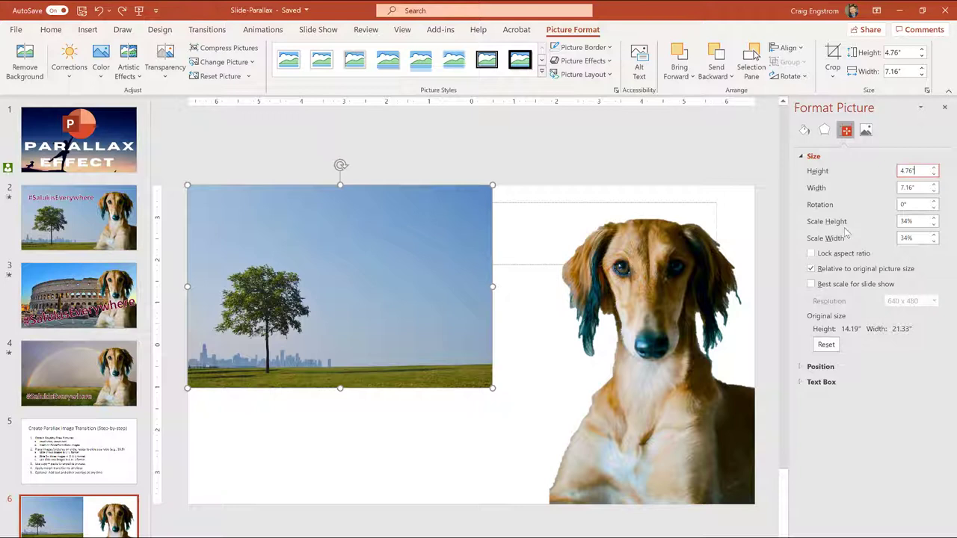
click(913, 187)
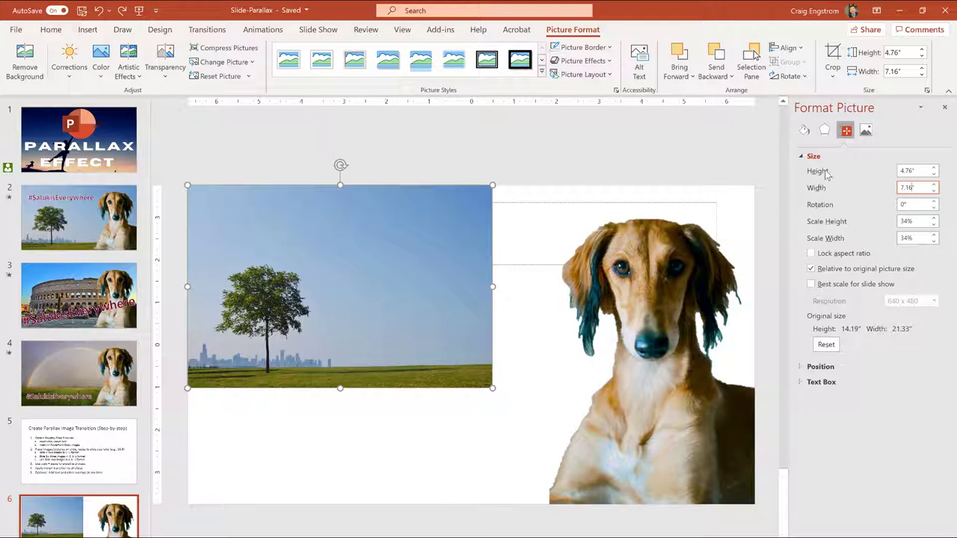
click(824, 257)
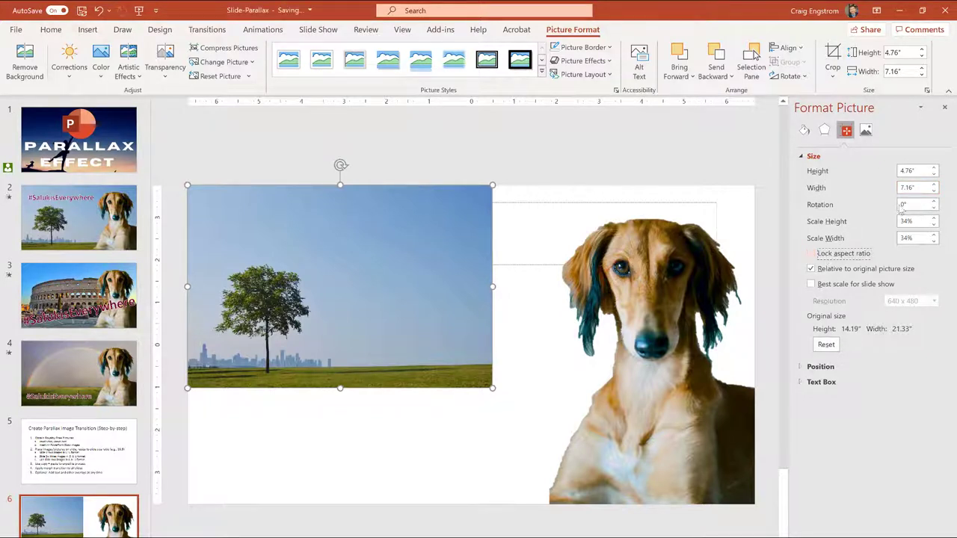
click(880, 174)
text(9)
click(904, 188)
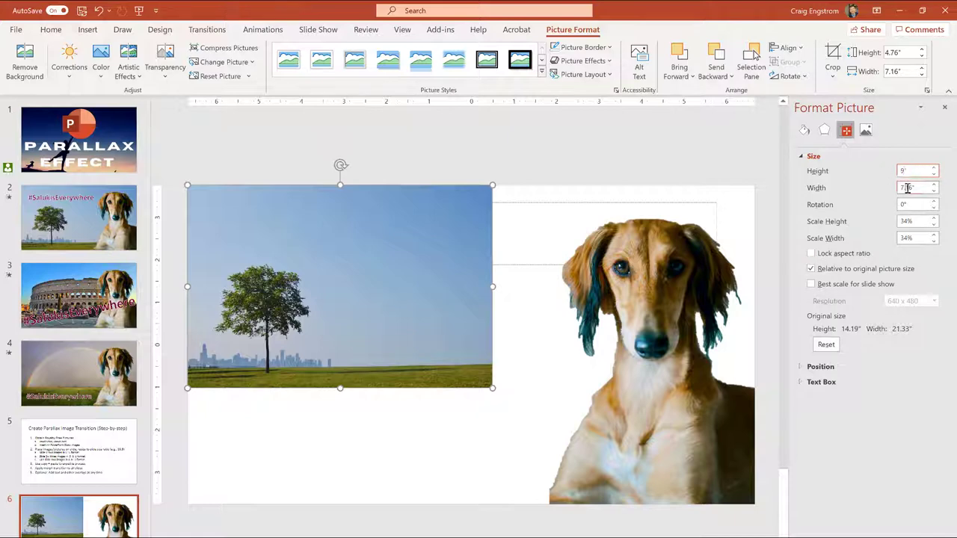
text(1)
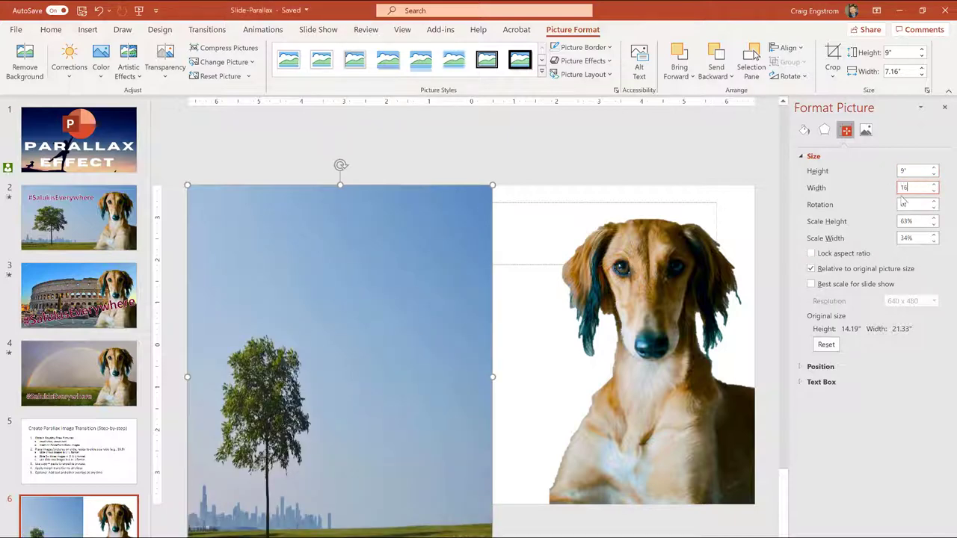
text(6)
key(Return)
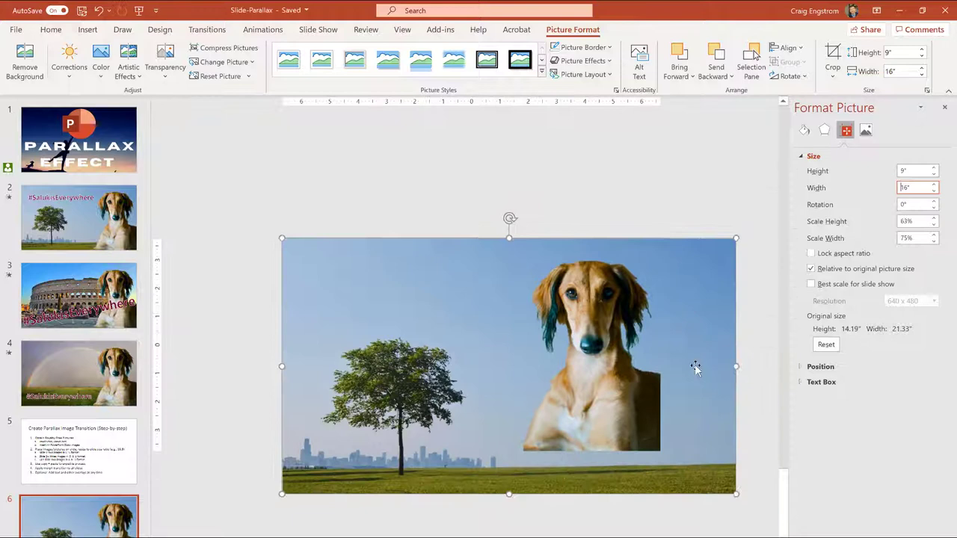
- Shrink the tree photo proportionally to 13.33" × 7.5" so it fills the slide
click(735, 493)
drag(735, 493, 656, 451)
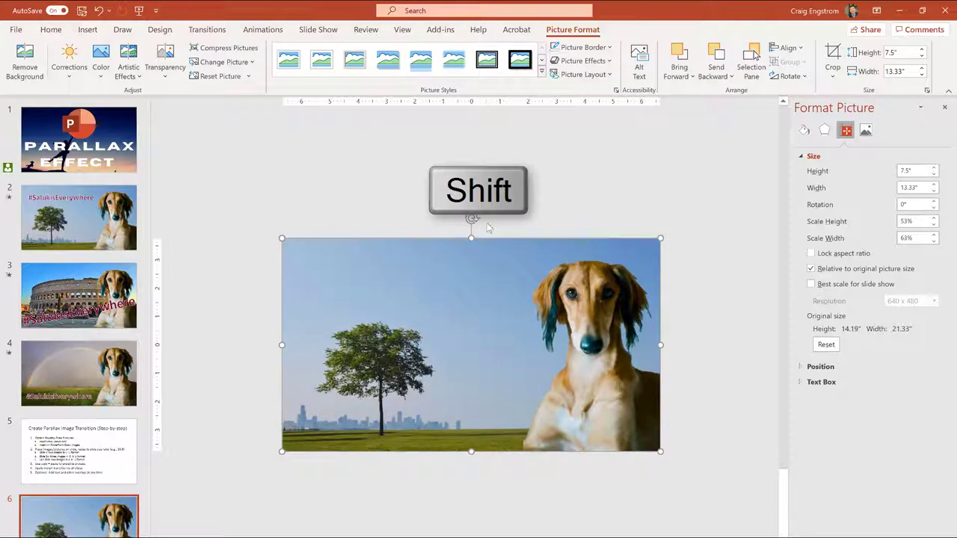
click(450, 179)
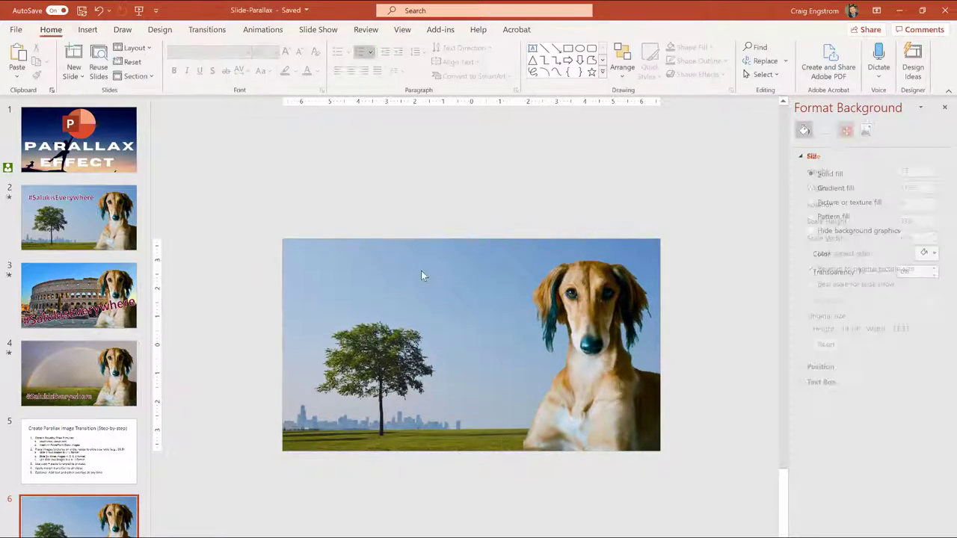
click(444, 296)
- Add a blank slide 7 from the thumbnail pane's shortcut menu, then view the Colosseum slide 3
click(449, 217)
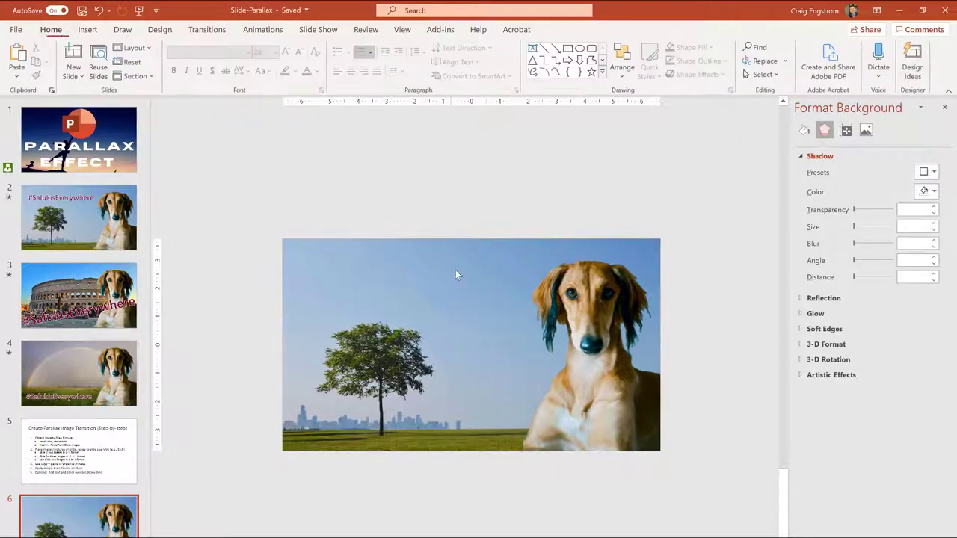
click(402, 29)
right_click(81, 482)
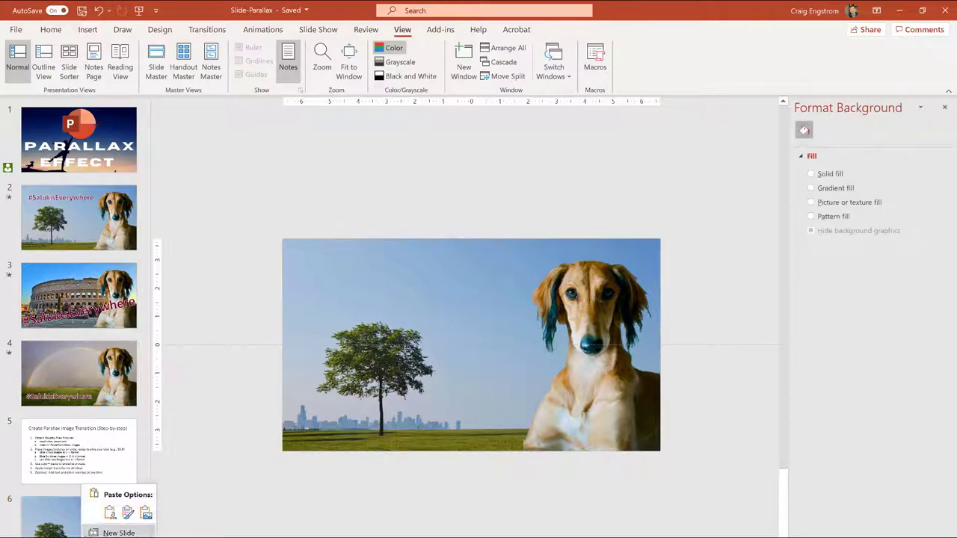
click(112, 527)
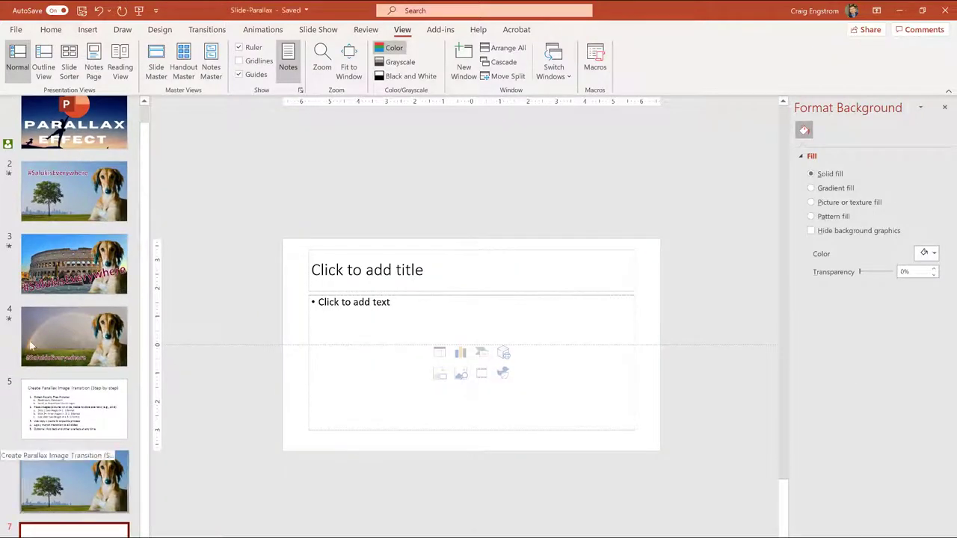
click(39, 256)
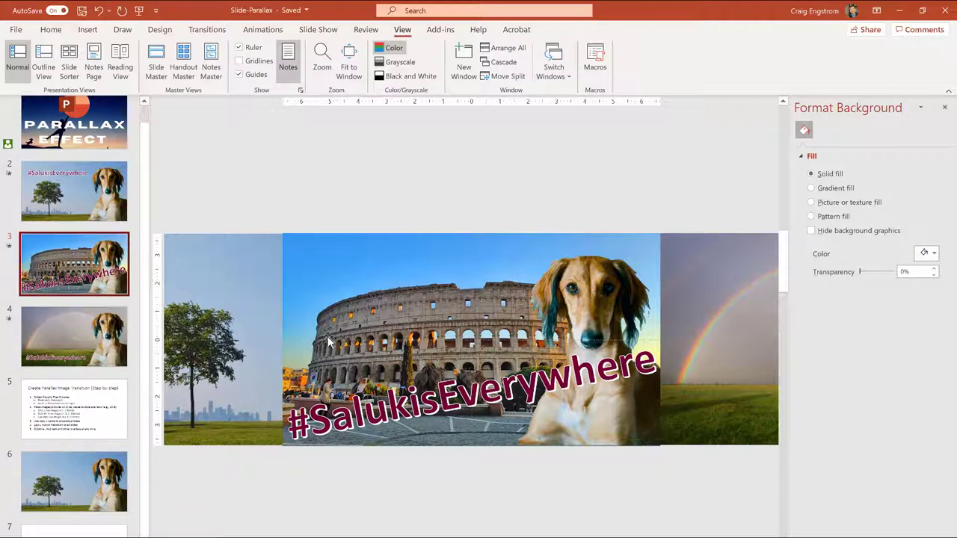
- Copy the Colosseum picture onto slide 6 and place it right of the tree scene
click(441, 420)
key(ctrl+c)
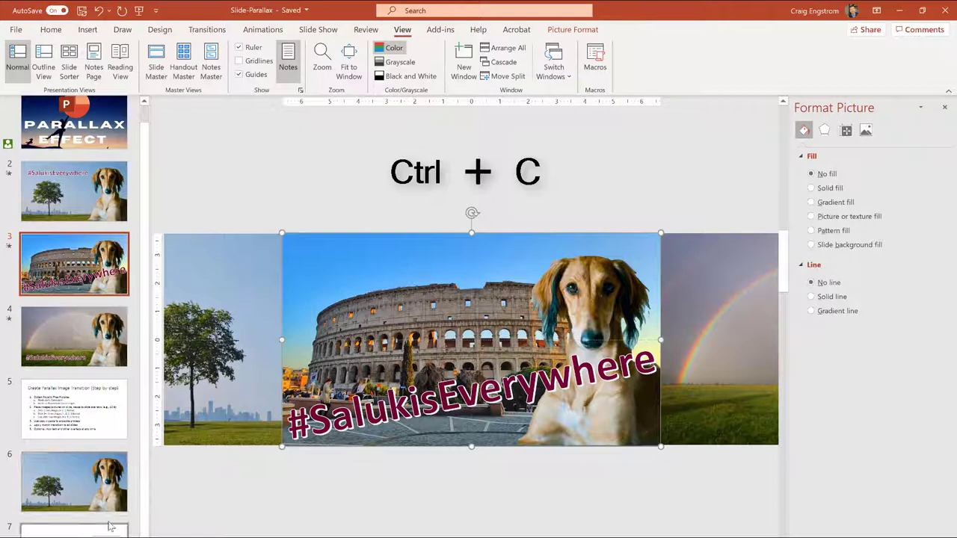
click(105, 497)
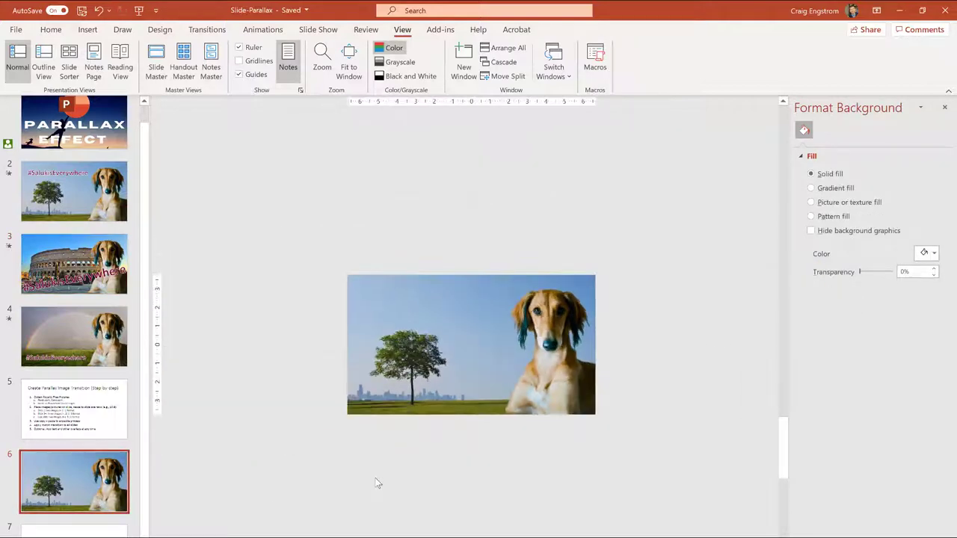
scroll(378, 484, down, 1)
key(ctrl+v)
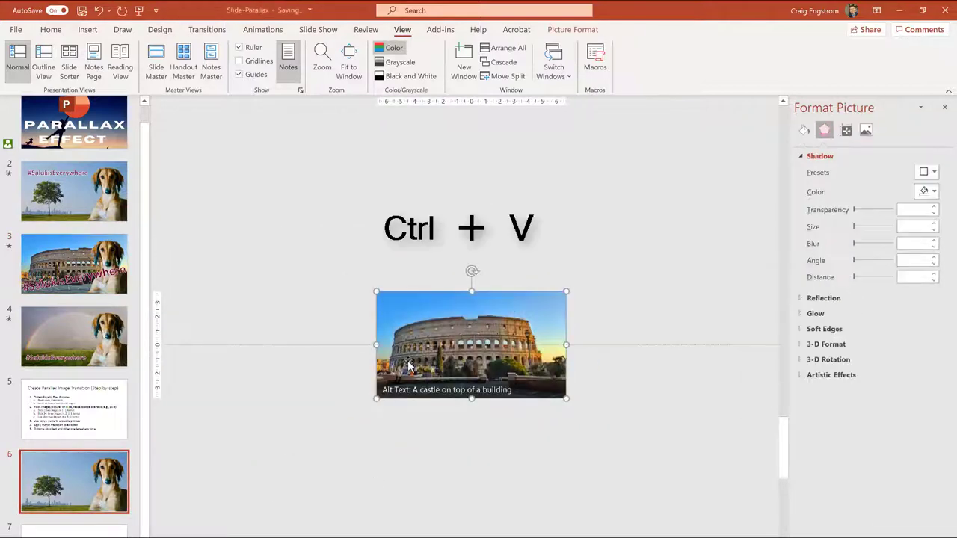
drag(415, 348, 606, 347)
- Bring the dog photo to front and slide the Colosseum picture left behind it
click(530, 342)
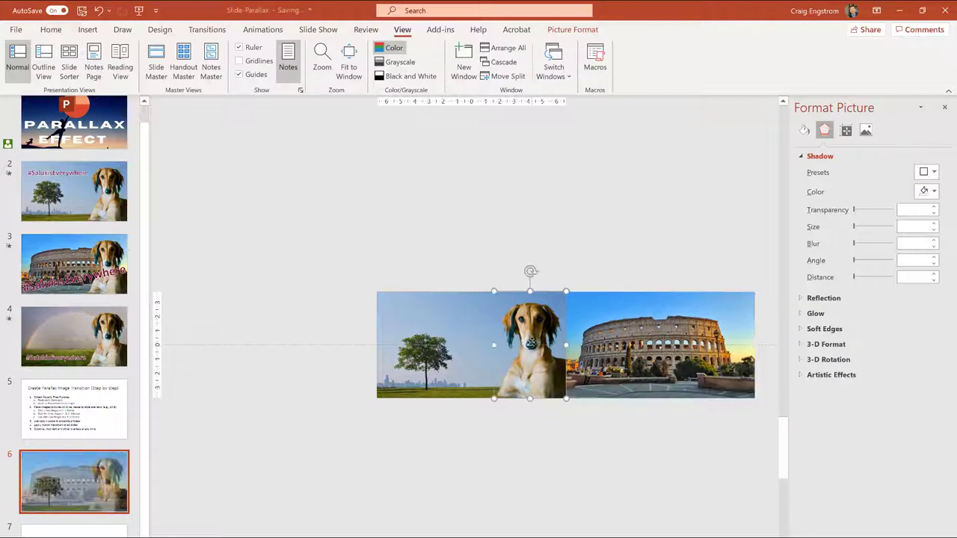
right_click(531, 342)
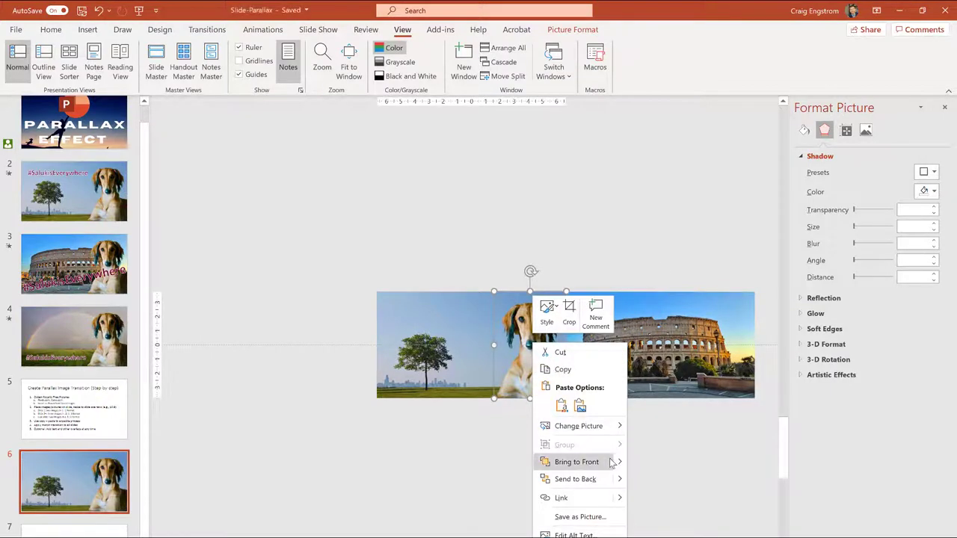
click(576, 462)
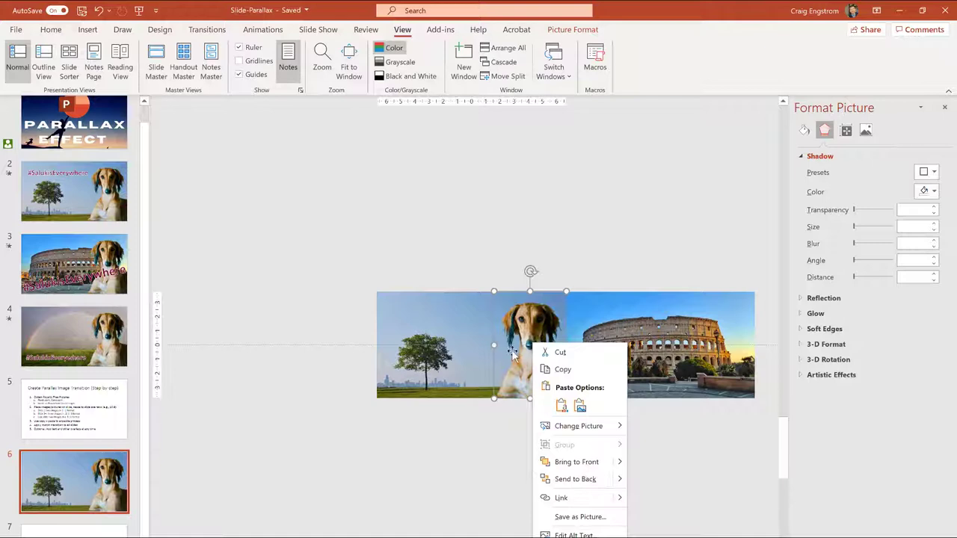
right_click(514, 349)
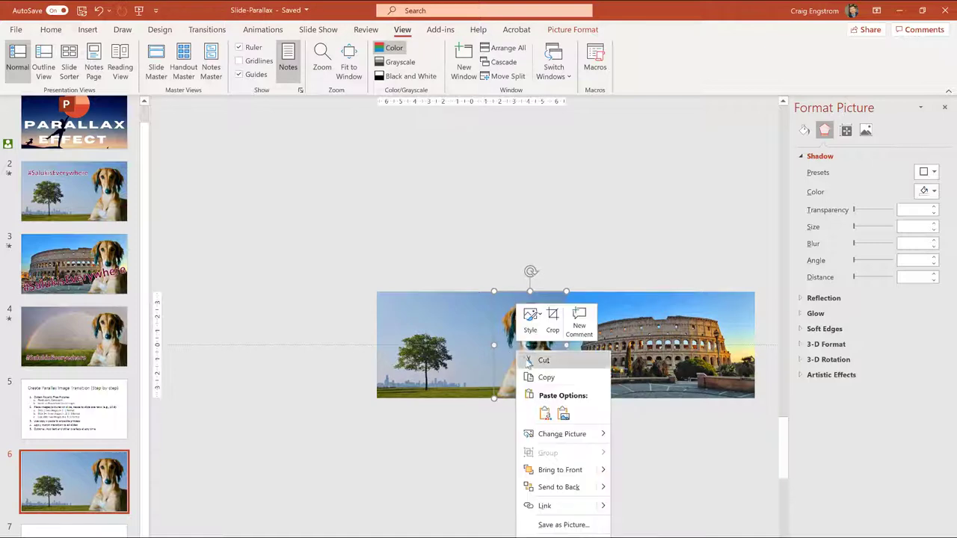
click(572, 470)
click(572, 449)
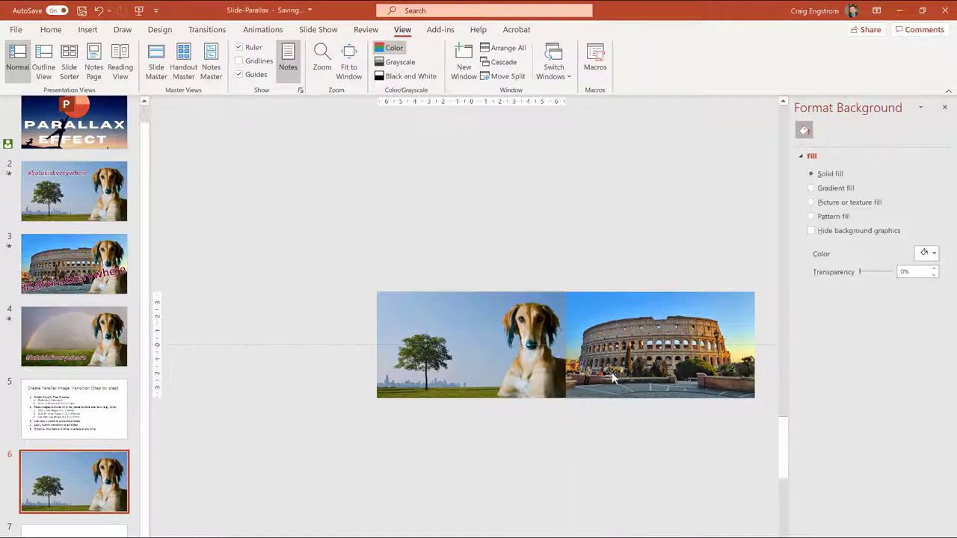
mouse_move(612, 379)
mouse_down()
mouse_move(566, 371)
mouse_move(626, 373)
mouse_move(610, 373)
mouse_up()
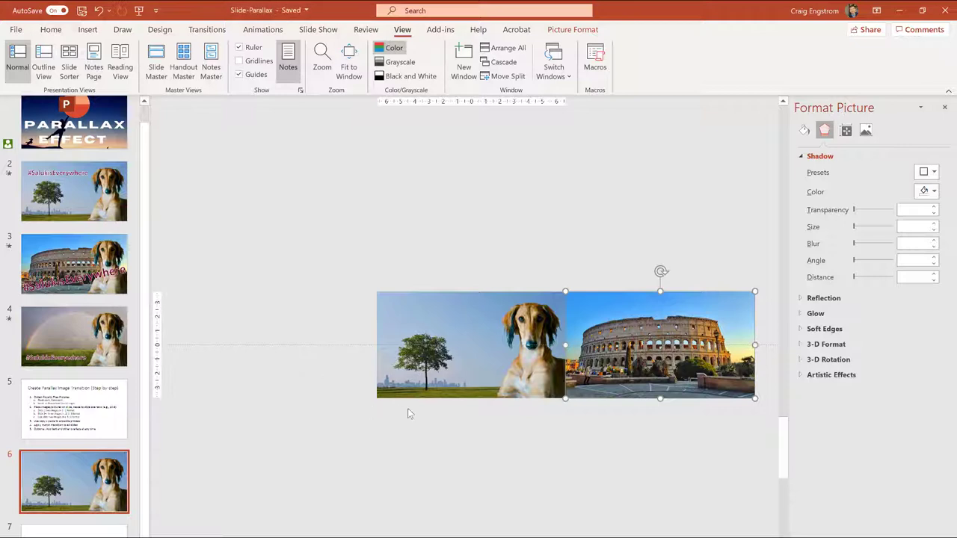
scroll(491, 387, up, 2)
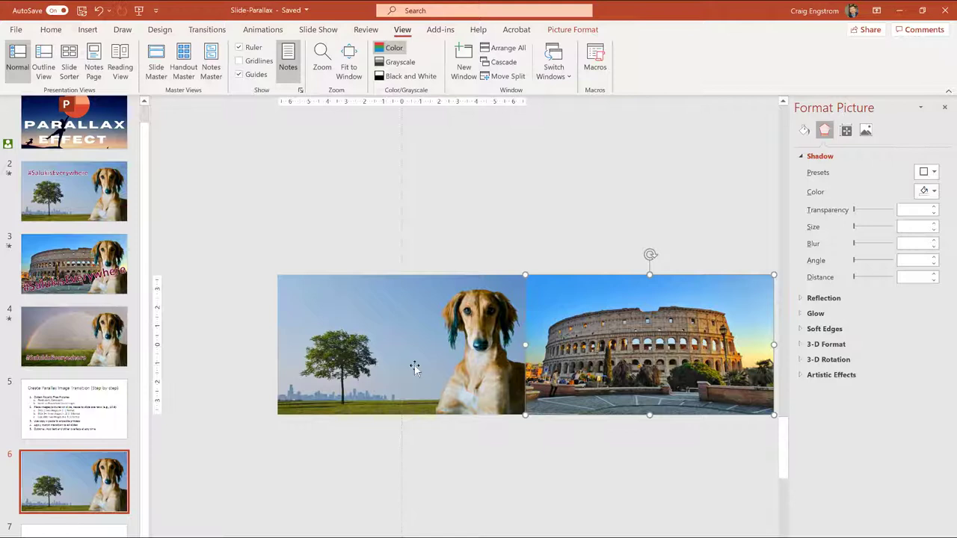
click(310, 459)
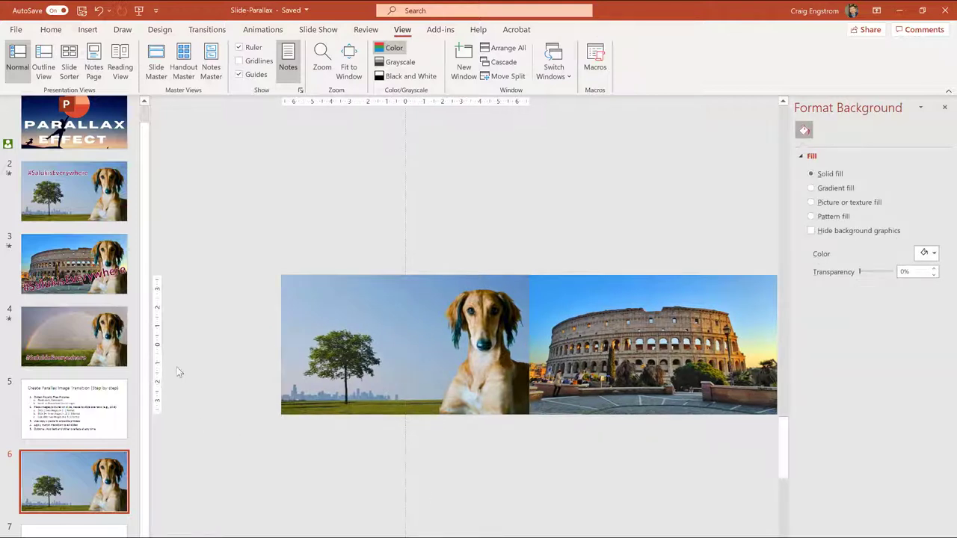
- Insert a WordArt box reading 'Saluki' on slide 6 and move it above the tree
click(41, 195)
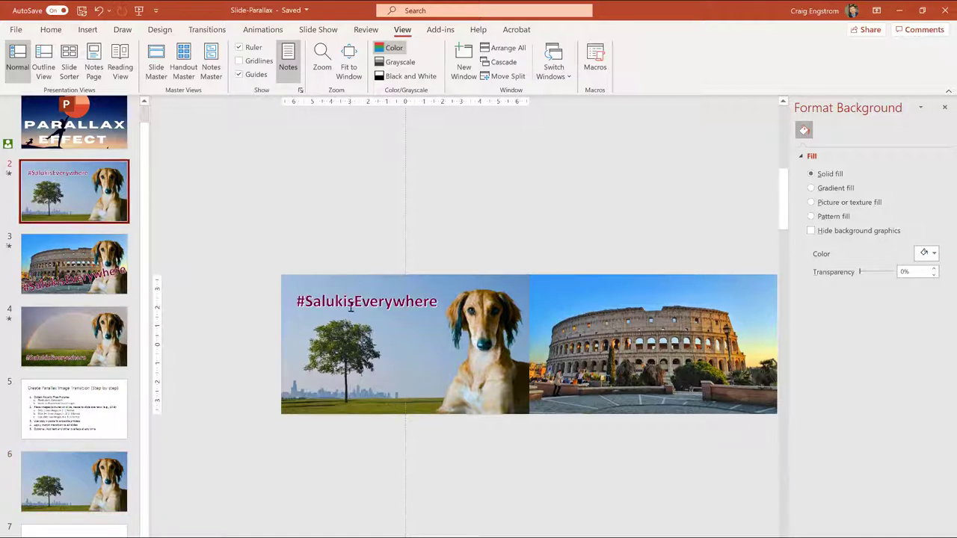
click(74, 482)
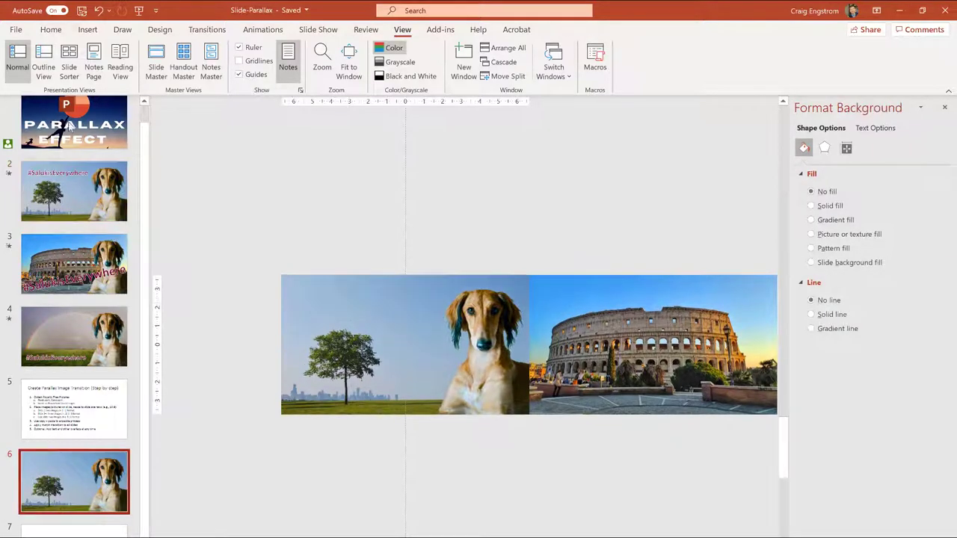
click(88, 29)
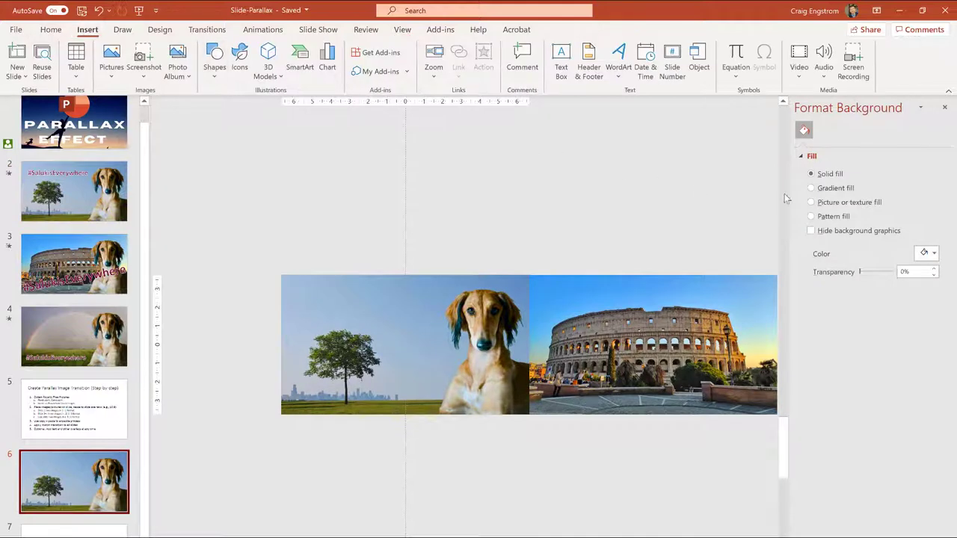
click(618, 60)
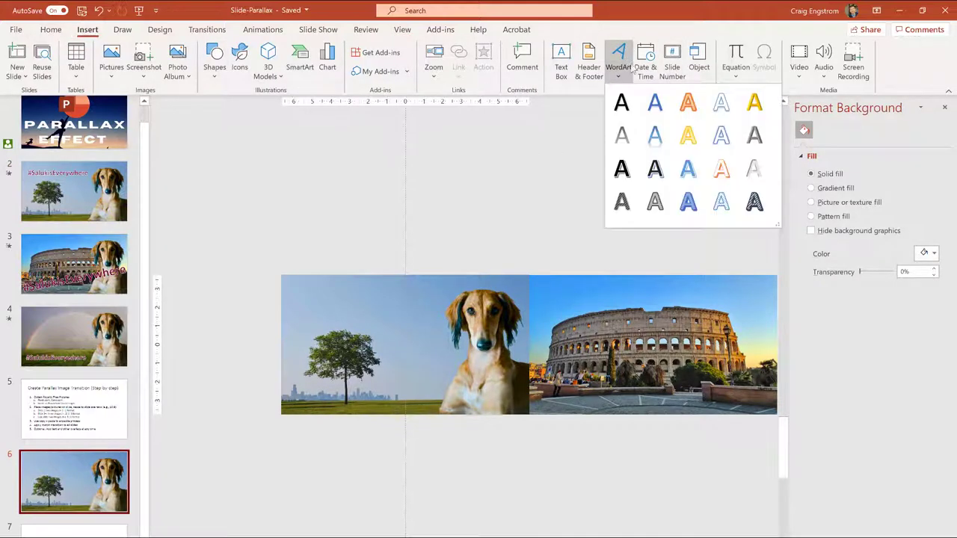
click(722, 168)
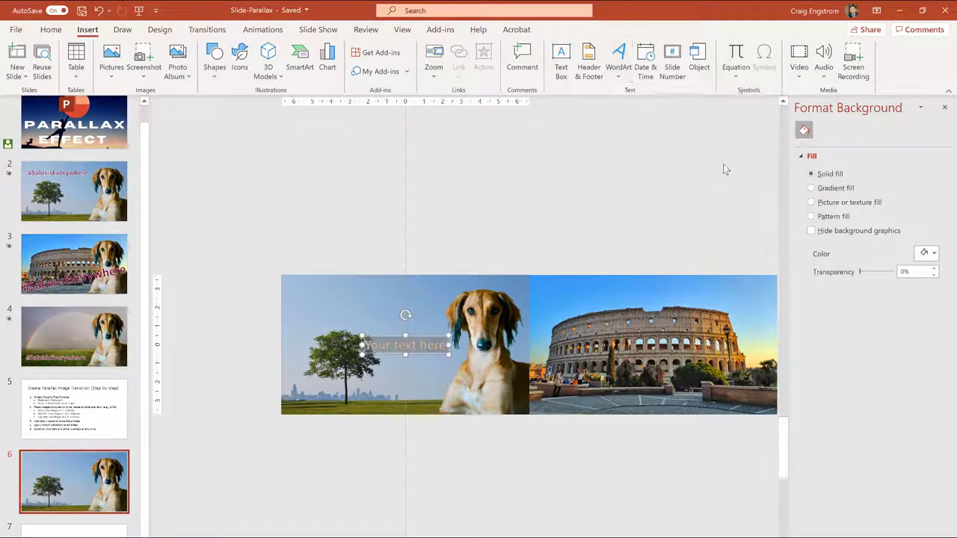
drag(449, 333, 485, 326)
triple_click(417, 346)
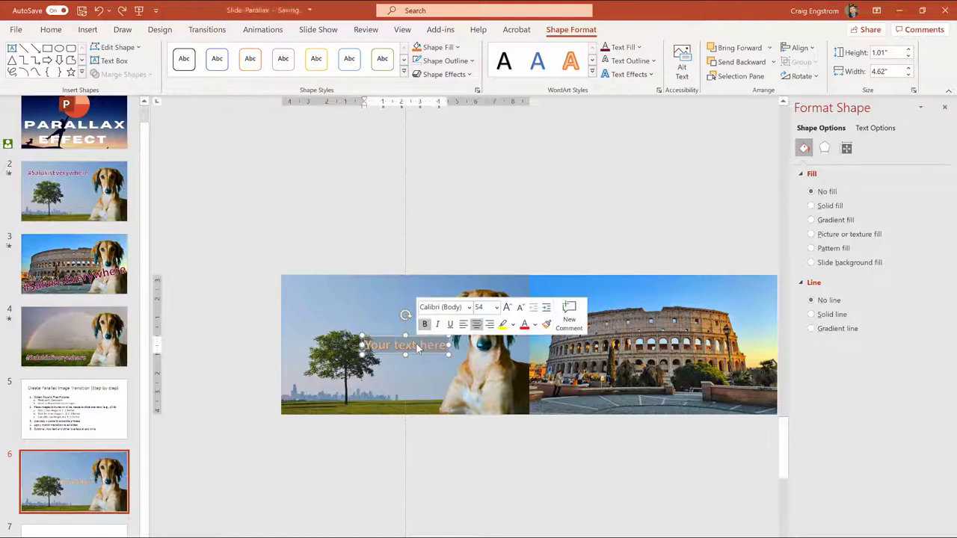
text(Saluki)
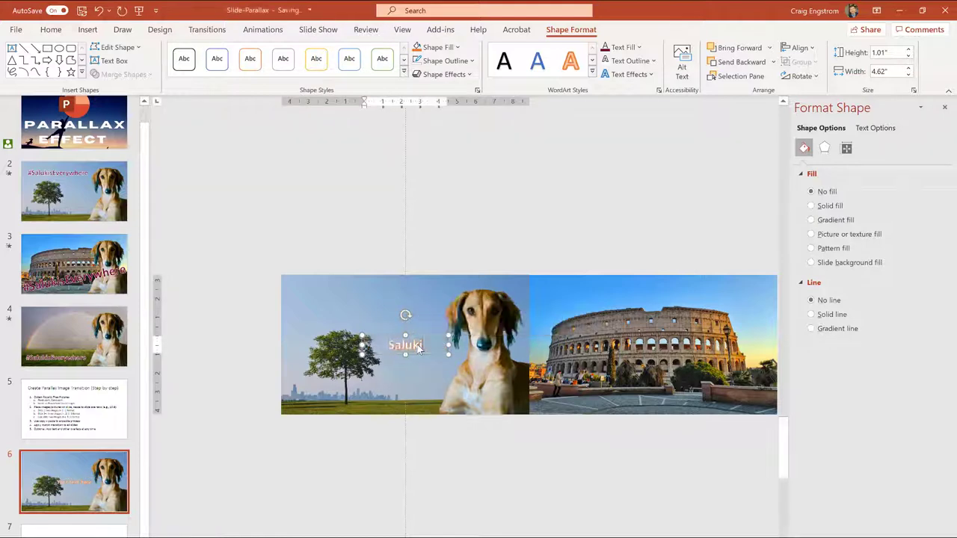
click(519, 514)
click(410, 337)
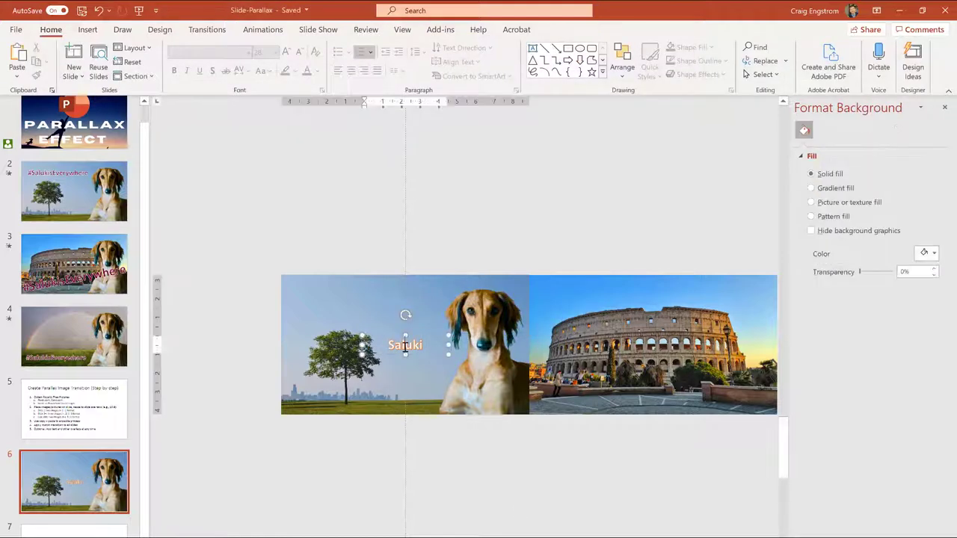
drag(411, 338, 361, 293)
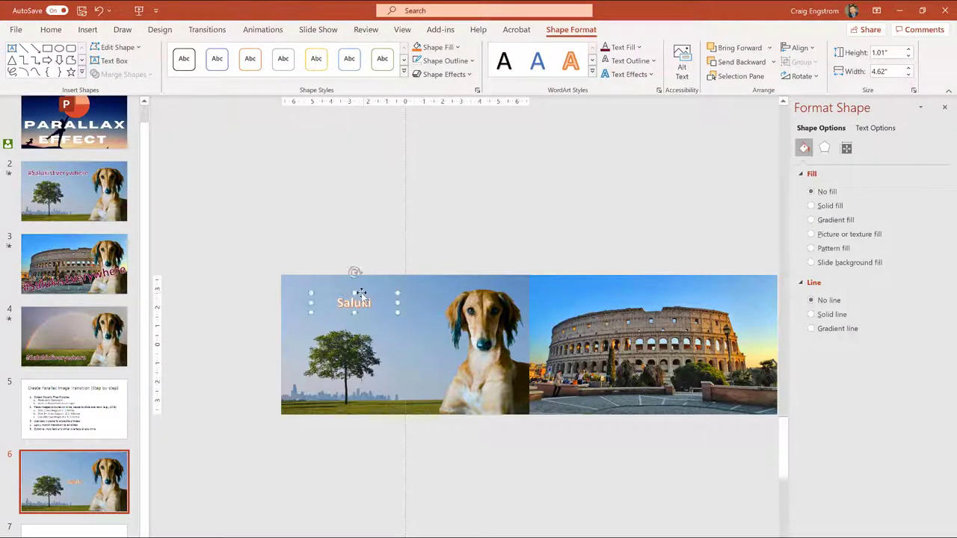
- Colour the Saluki text plum and give it a thicker white outline
click(623, 48)
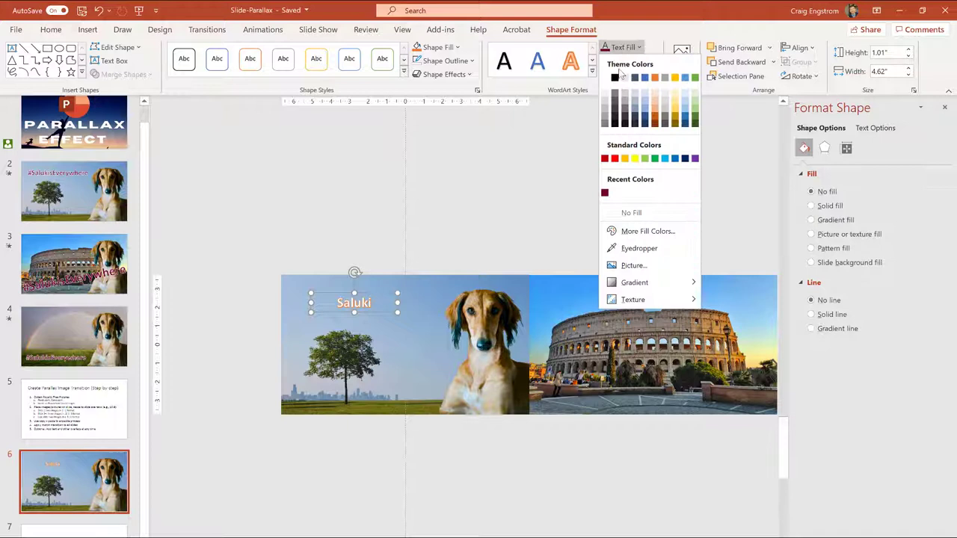
click(604, 192)
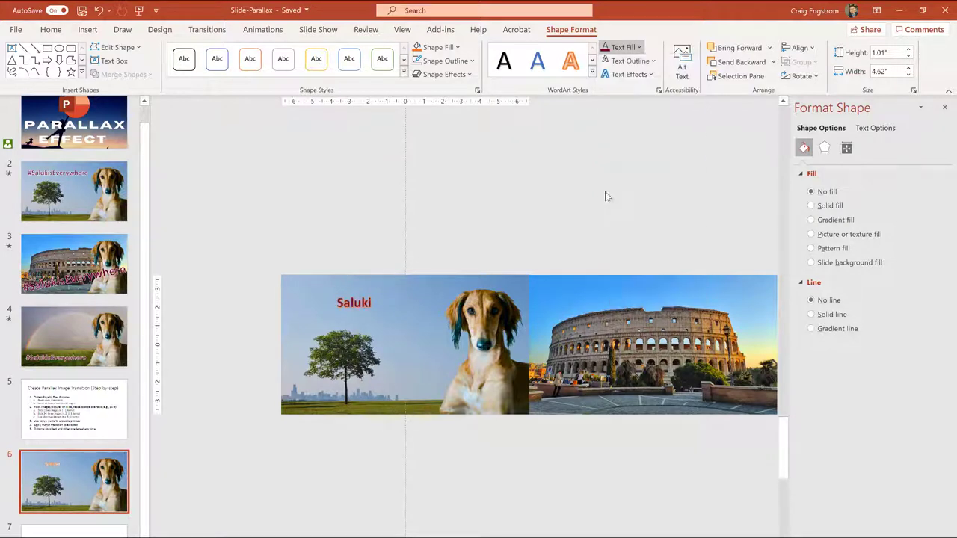
click(631, 62)
click(606, 91)
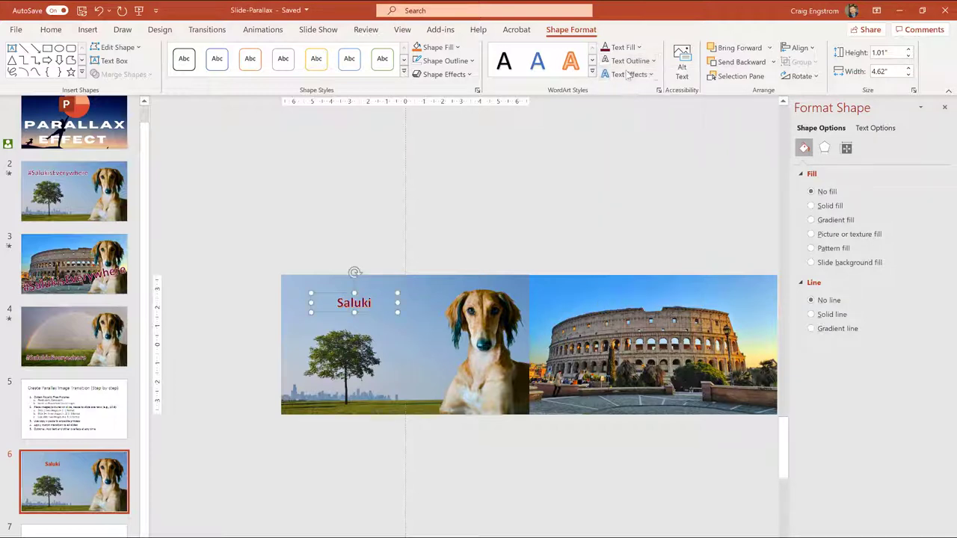
click(628, 61)
mouse_move(693, 279)
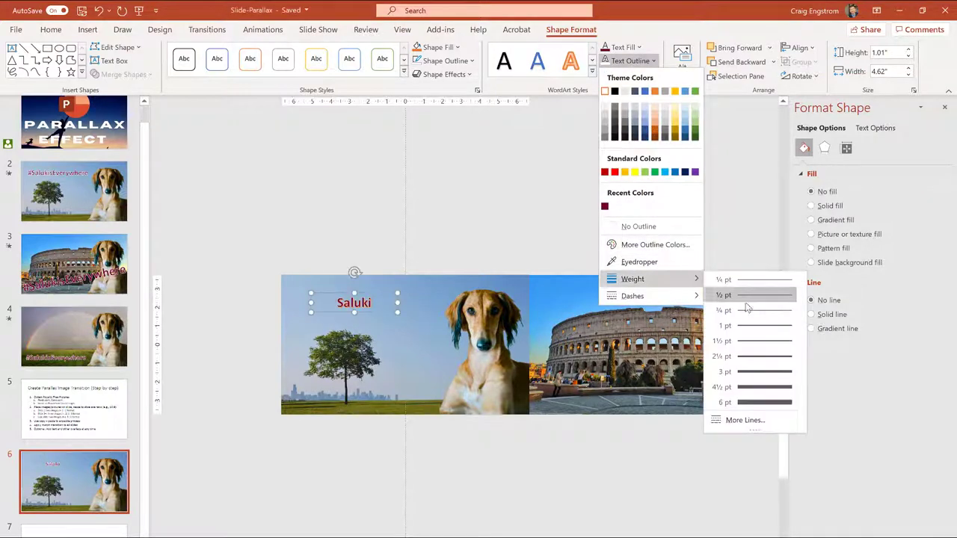
click(763, 369)
click(364, 194)
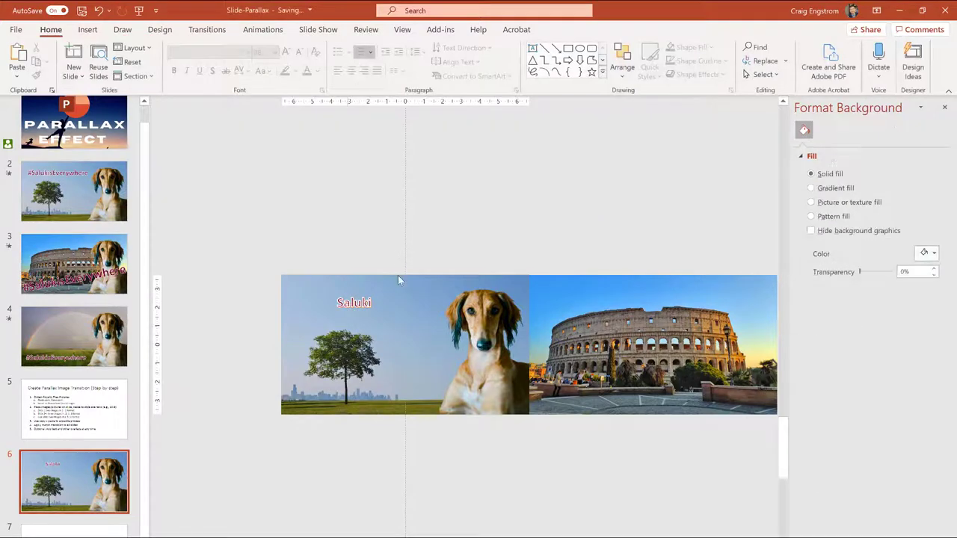
scroll(397, 278, up, 3)
- Delete the Saluki WordArt text box from slide 6
click(306, 257)
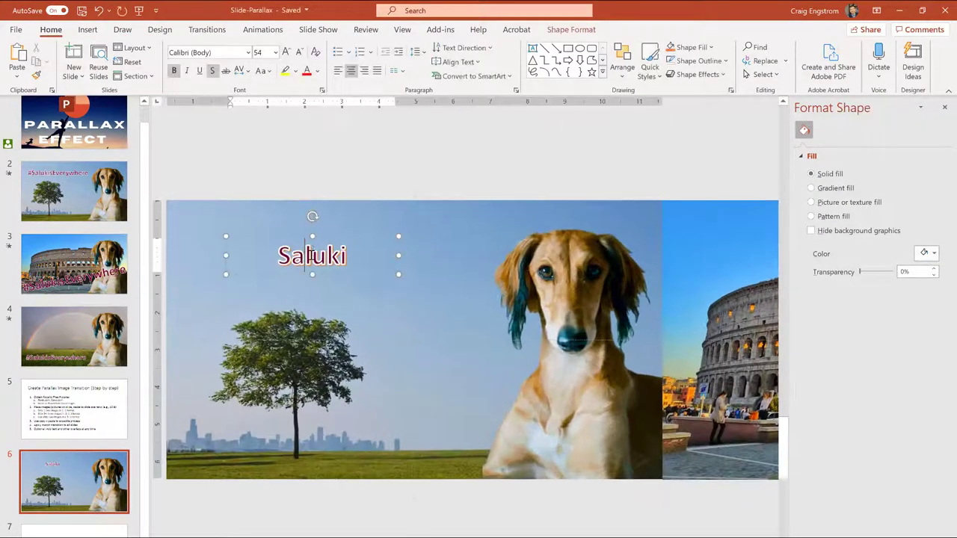
click(322, 229)
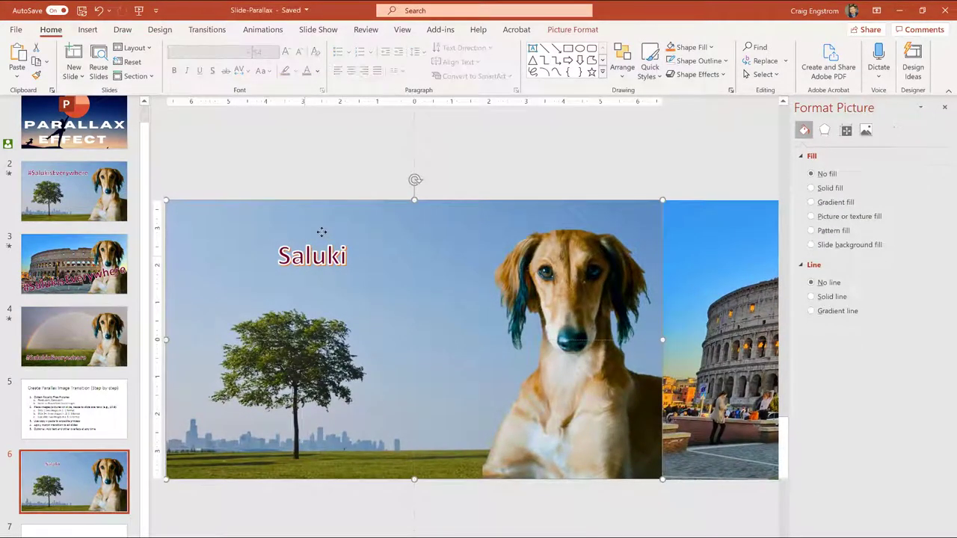
click(331, 263)
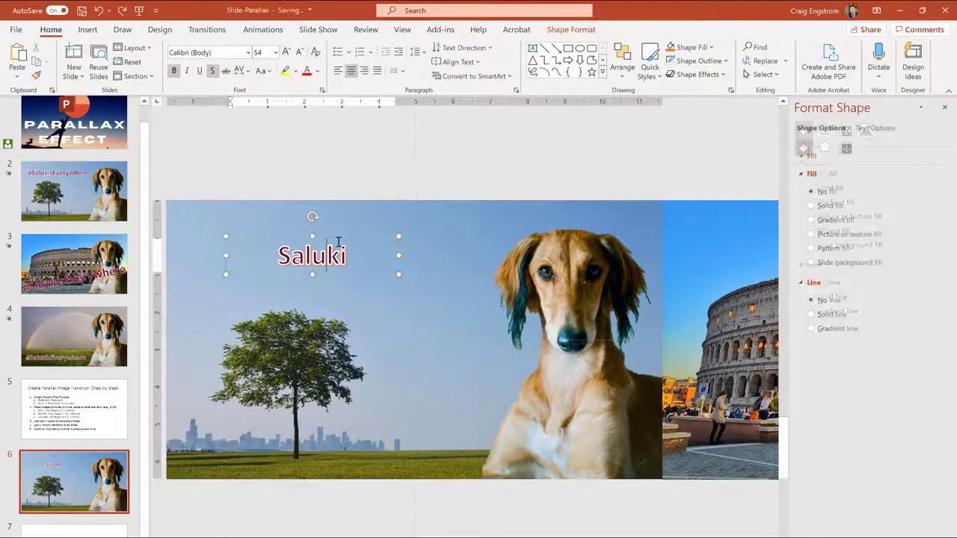
click(339, 241)
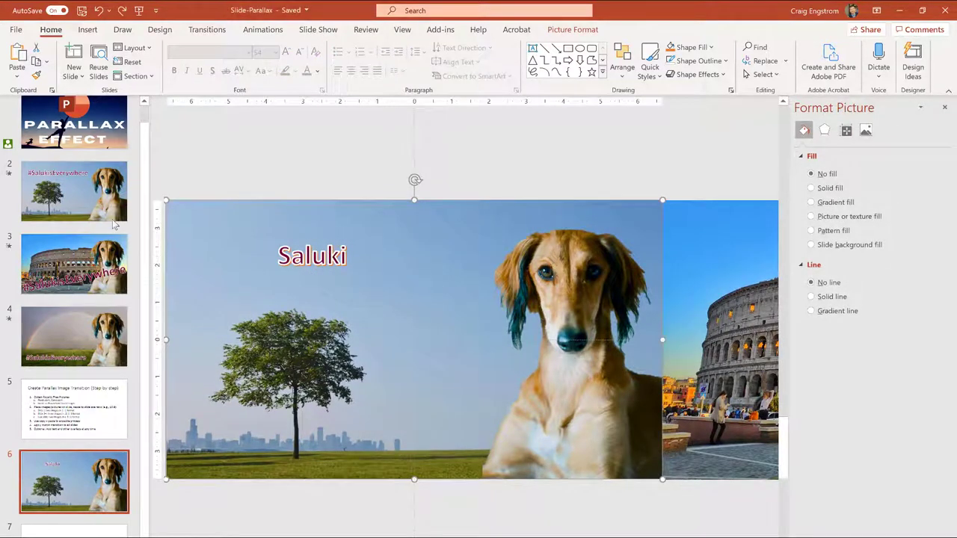
click(105, 247)
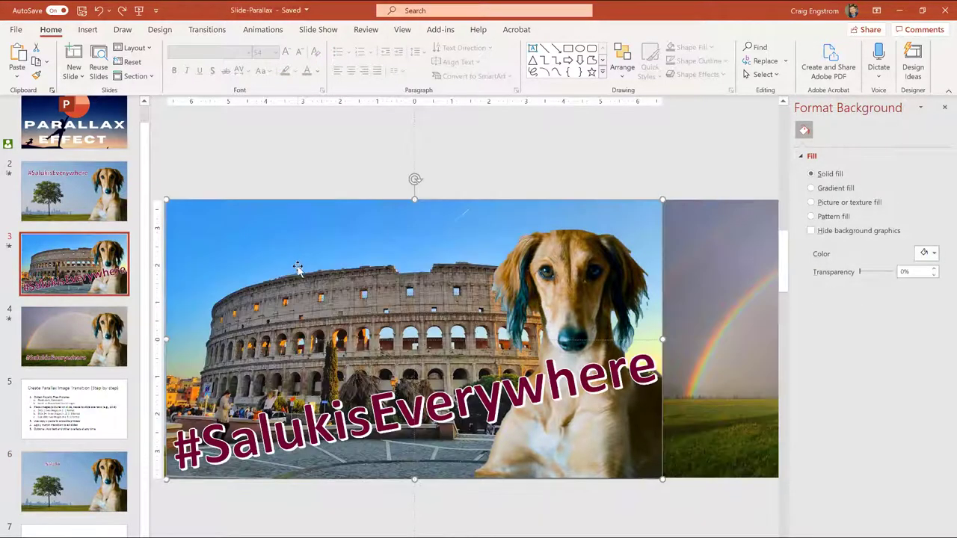
click(297, 267)
click(116, 474)
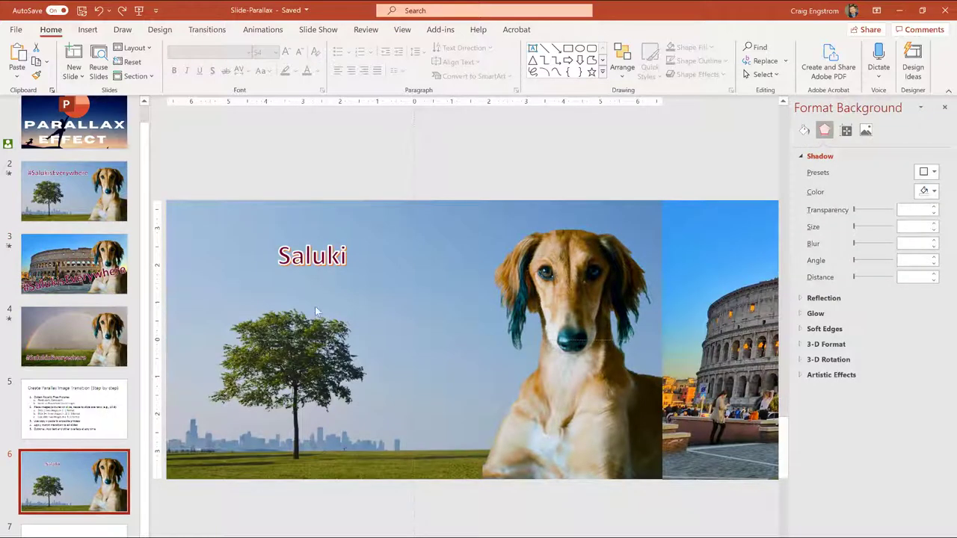
click(326, 255)
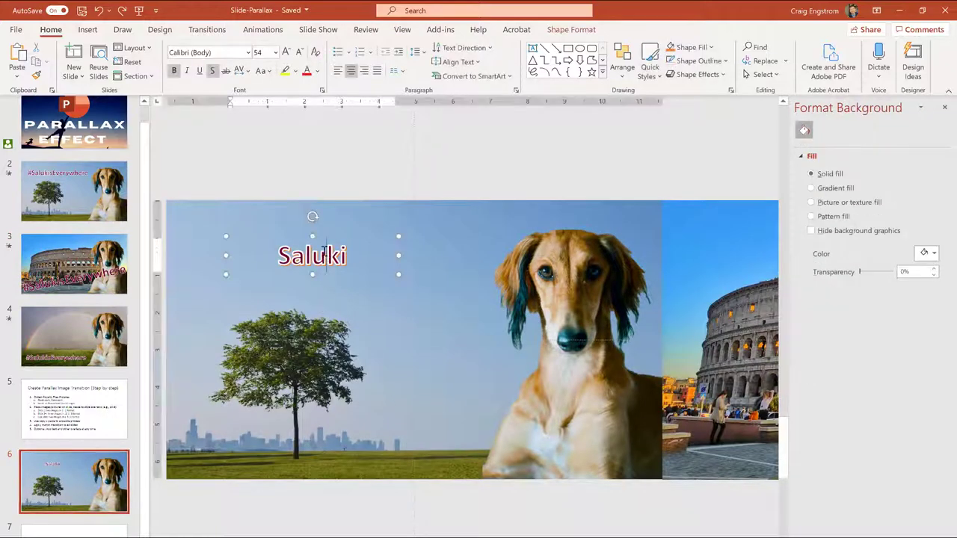
click(400, 236)
key(Delete)
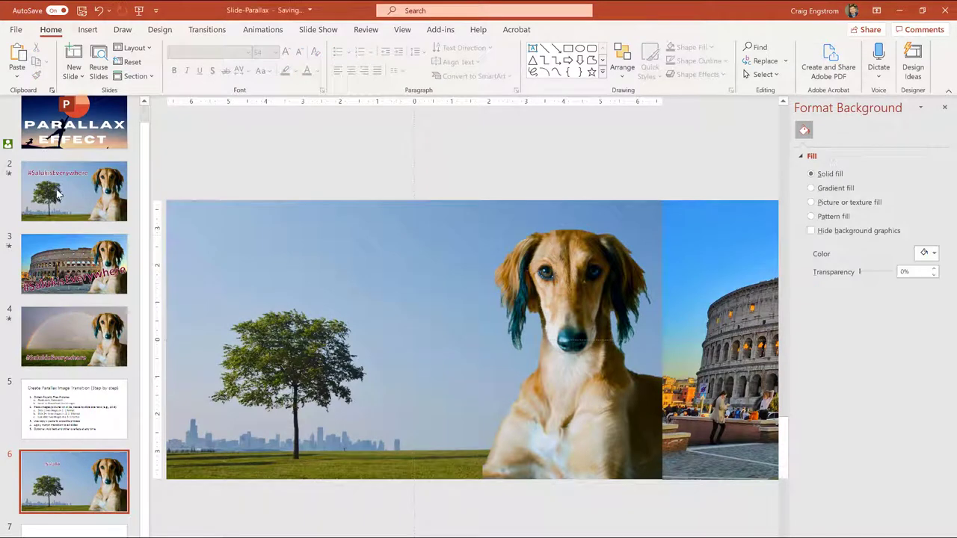
- Paste slide 2's #SalukisEverywhere title onto slide 6
click(74, 191)
click(358, 250)
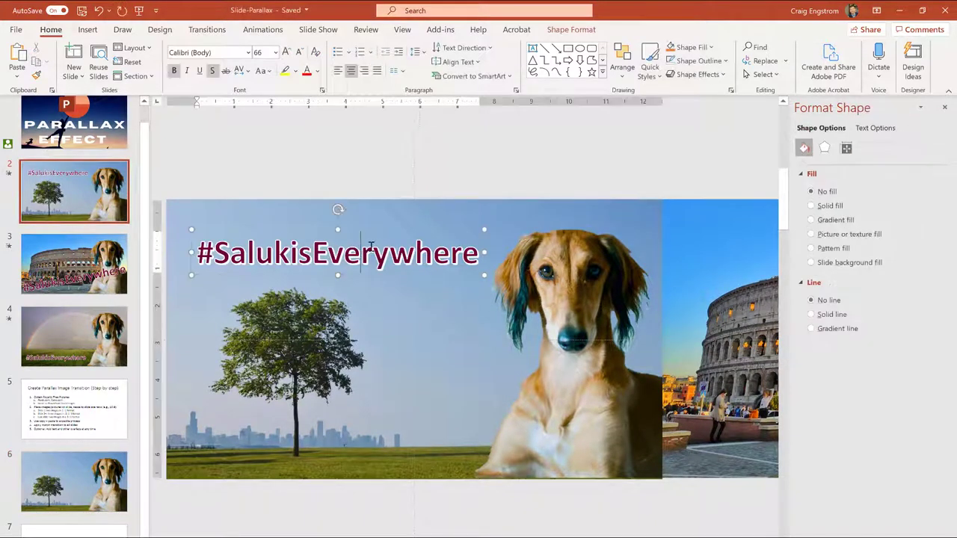
click(485, 234)
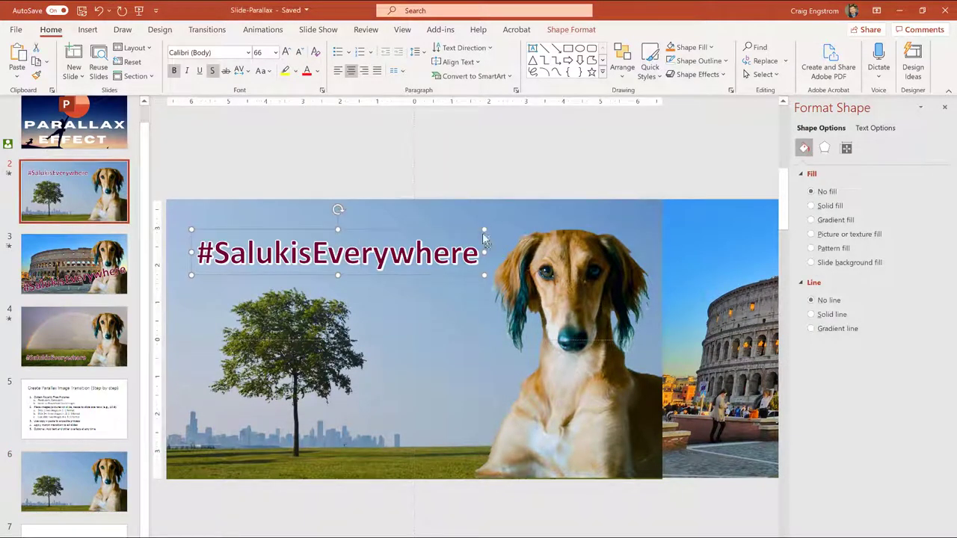
click(100, 482)
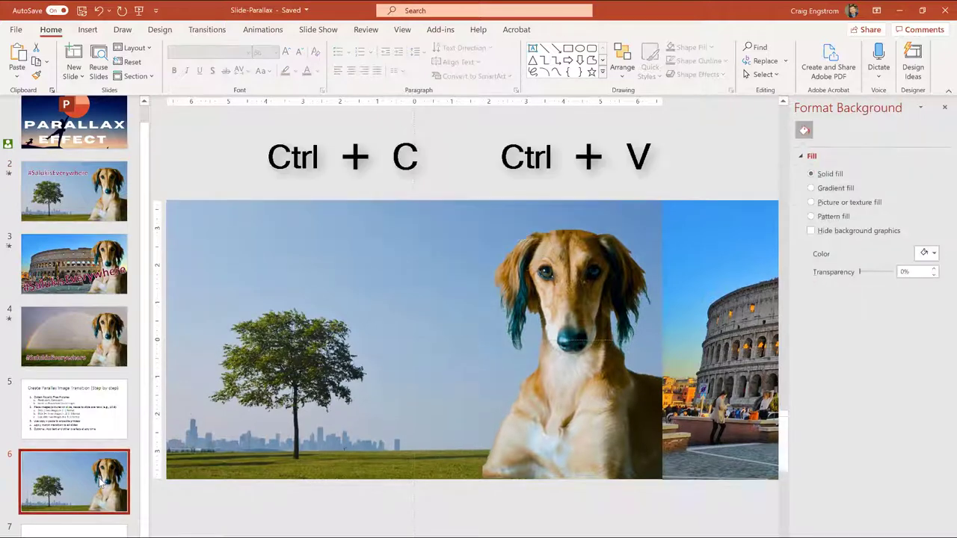
key(ctrl+v)
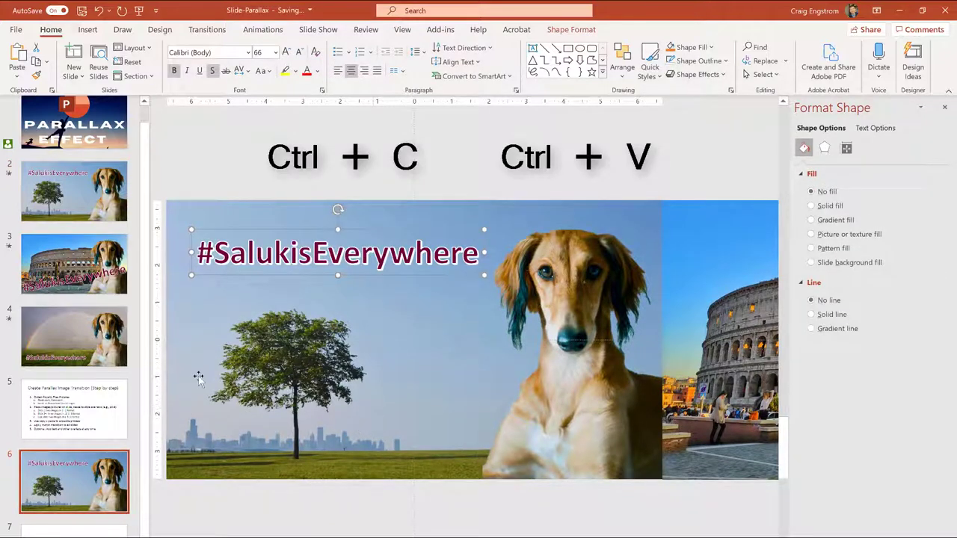
click(42, 193)
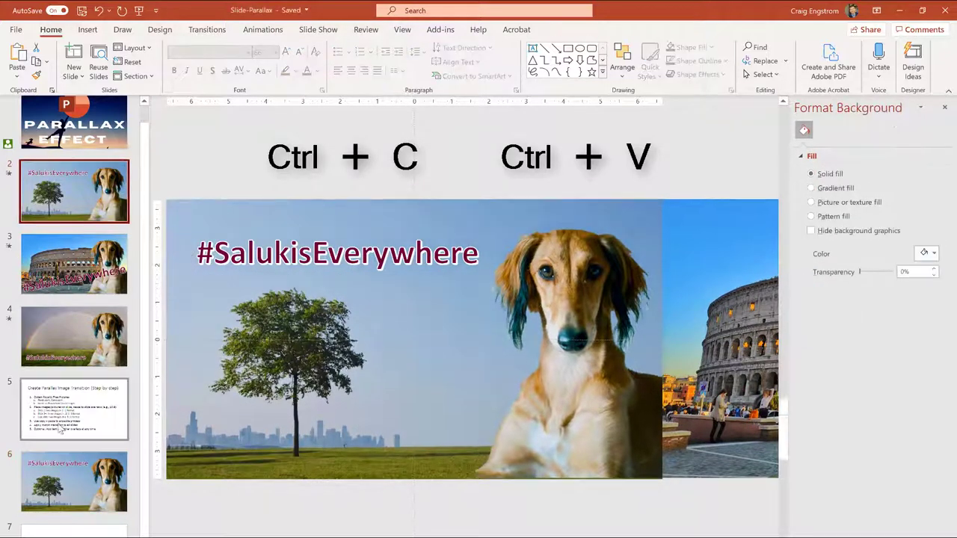
click(80, 486)
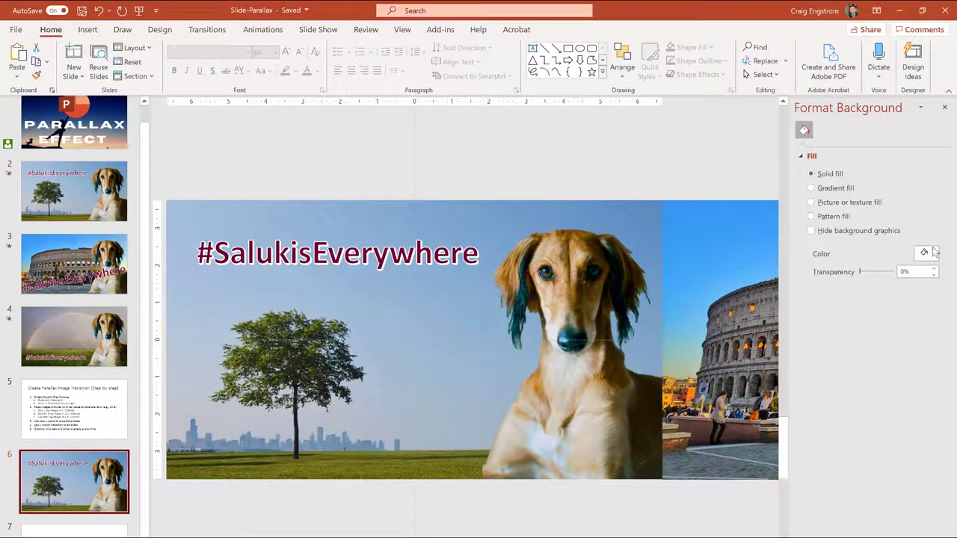
- Copy all of slide 6's pictures and title and paste them onto a new slide 7
click(946, 107)
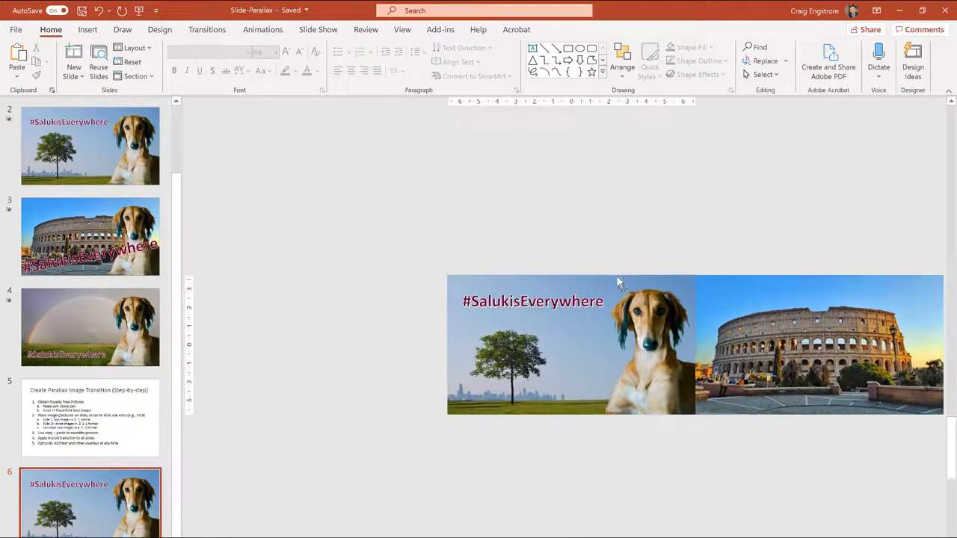
key(ctrl+a)
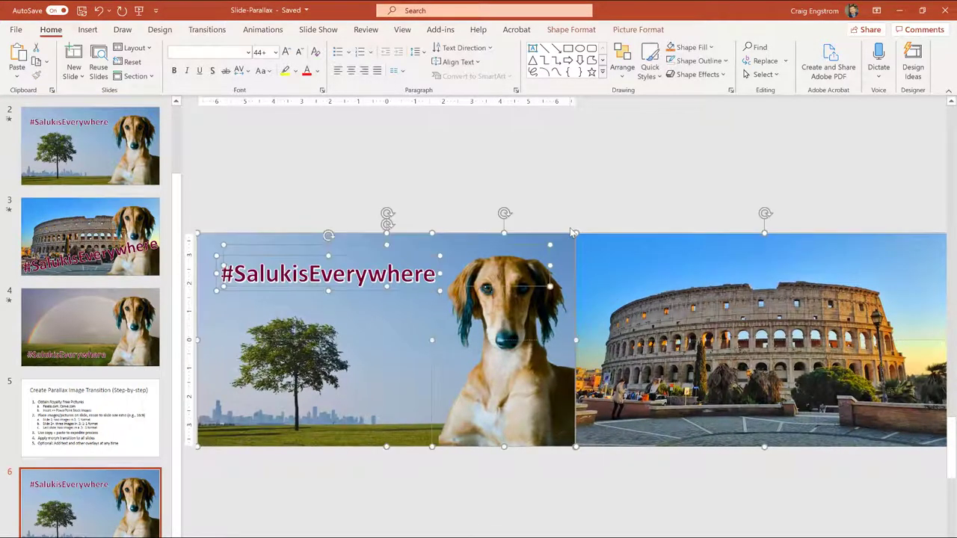
click(271, 199)
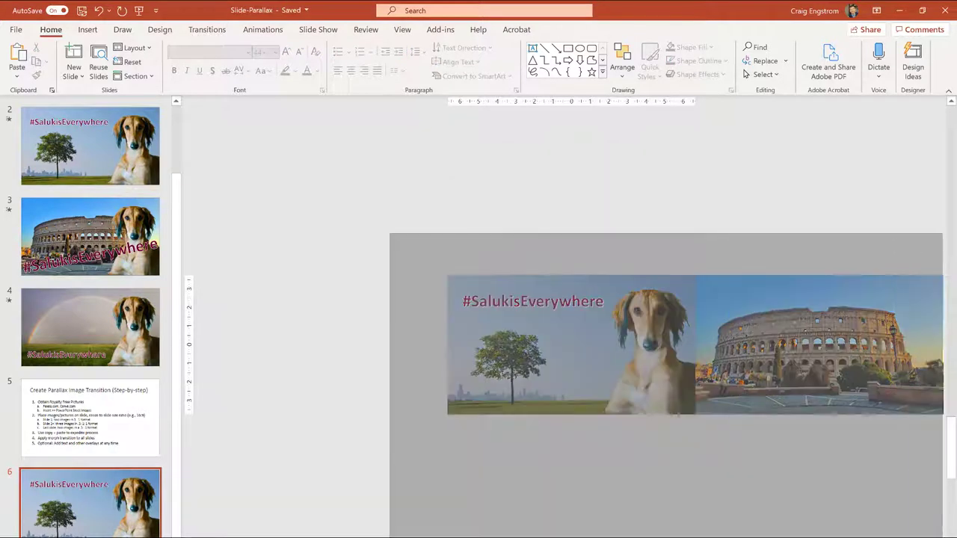
key(ctrl+a)
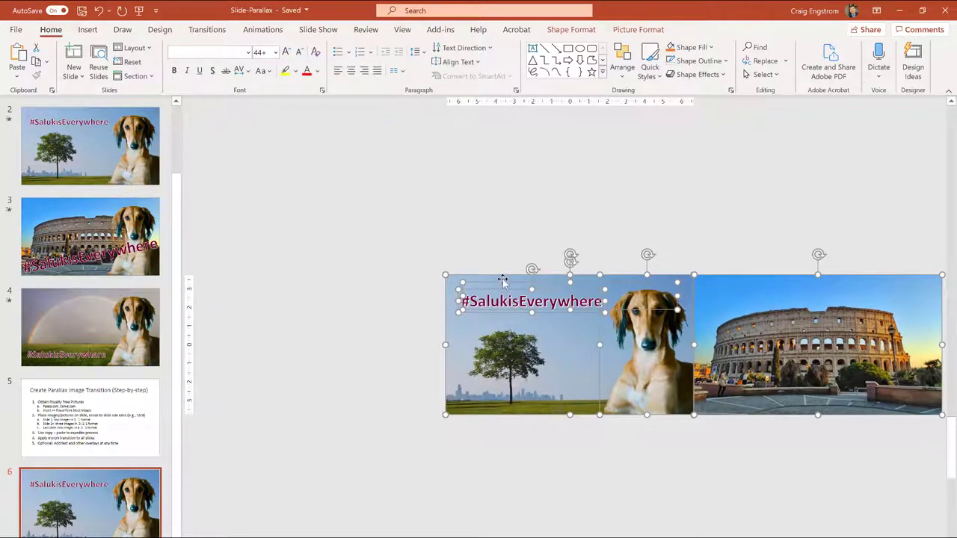
right_click(510, 362)
click(394, 396)
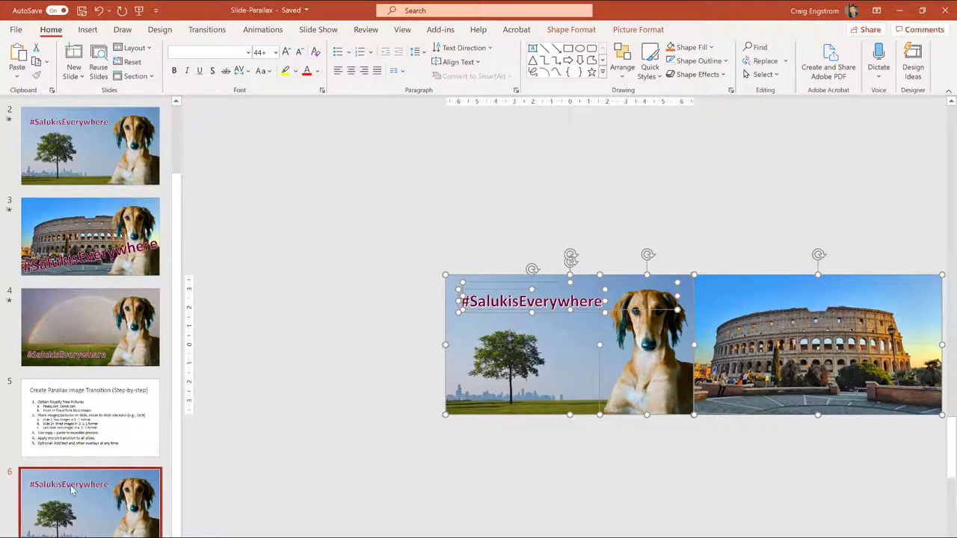
key(ctrl+m)
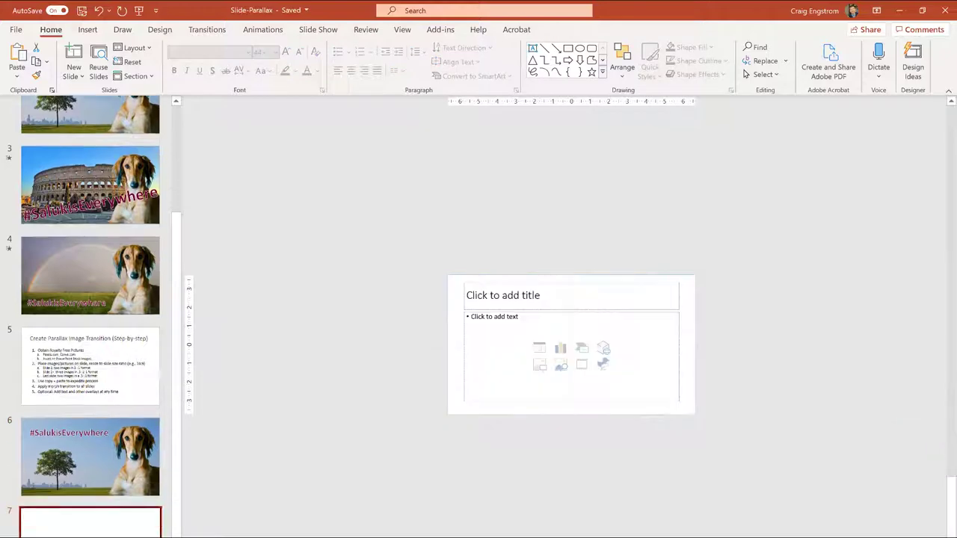
key(ctrl+v)
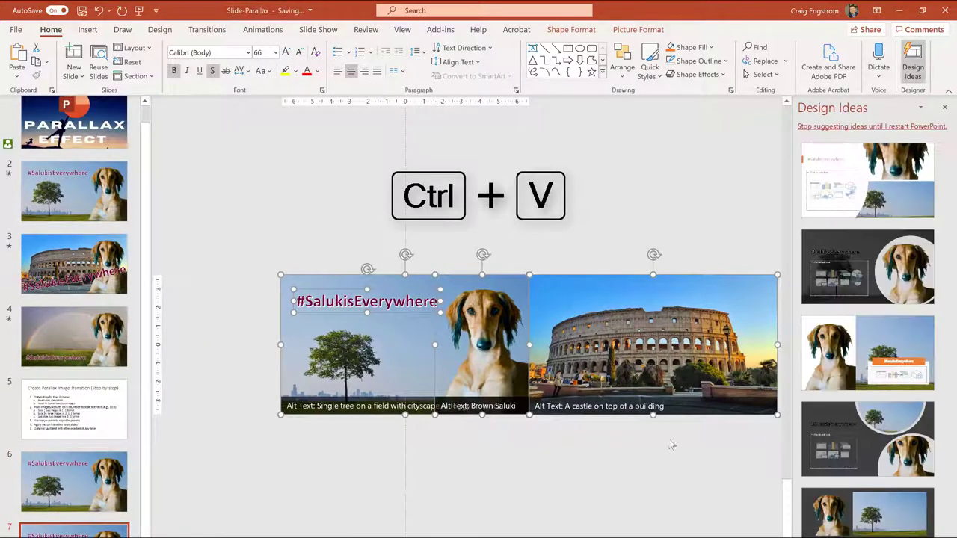
- Shift slide 7's tree picture left past the slide edge
click(944, 108)
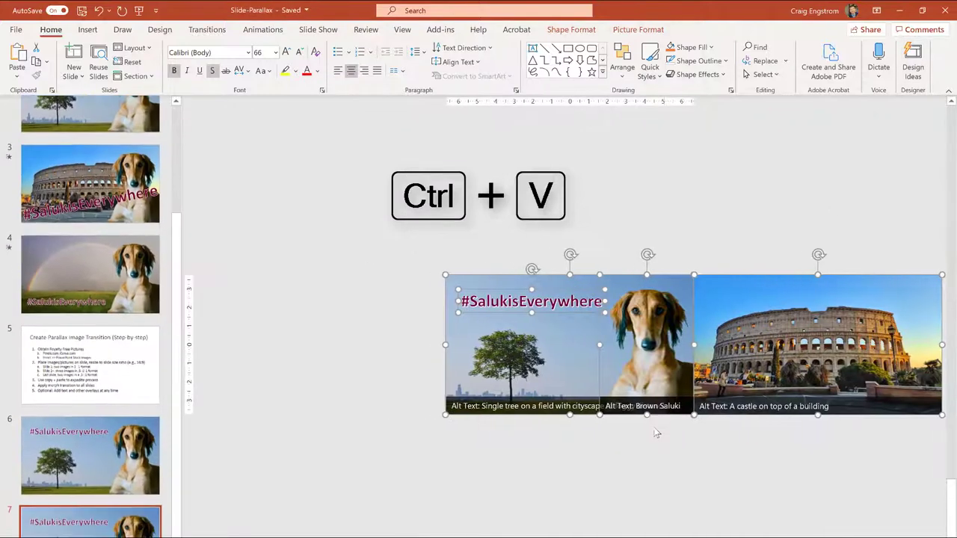
click(611, 439)
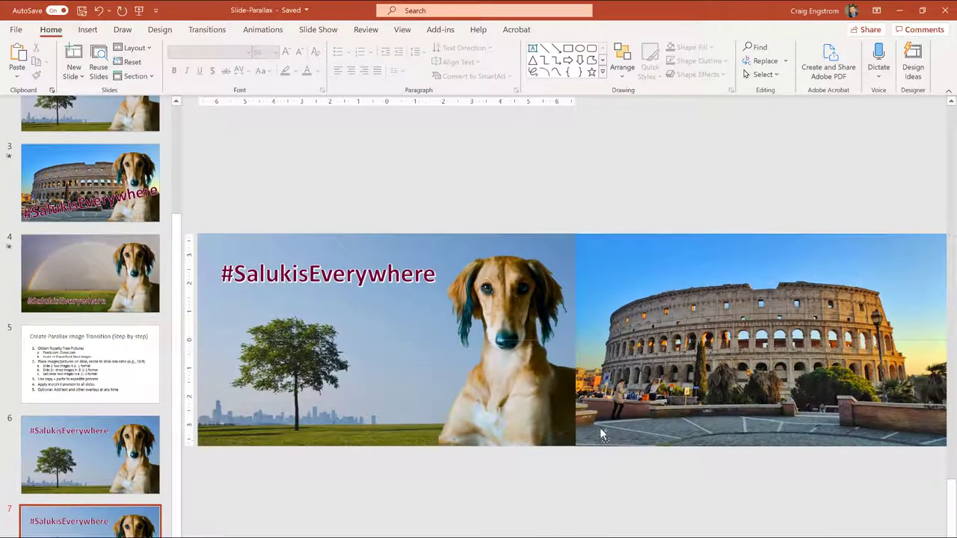
scroll(593, 433, down, 2)
click(593, 380)
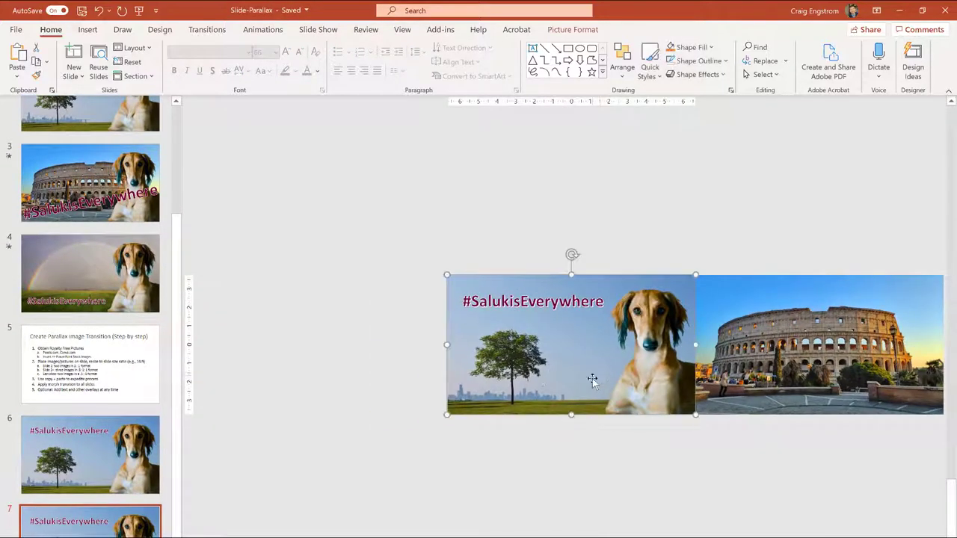
click(781, 345)
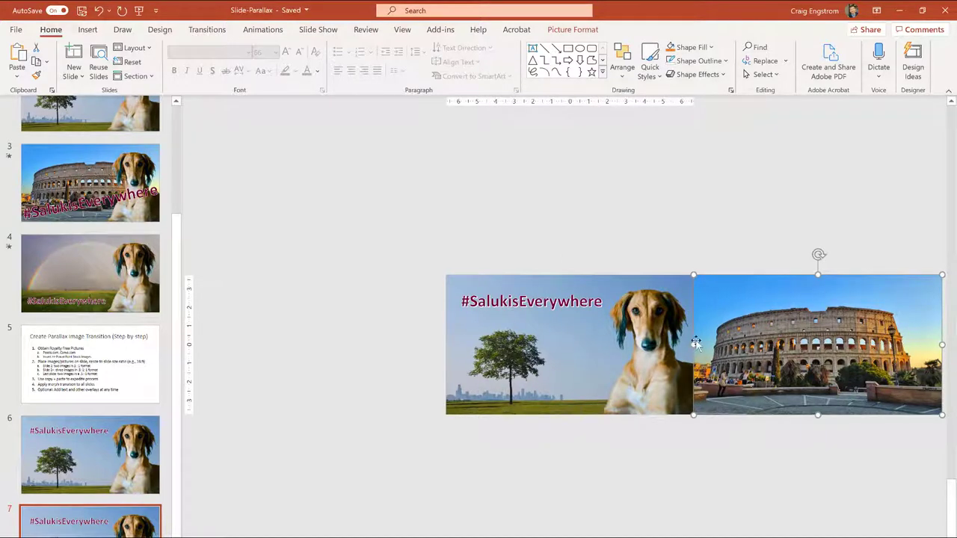
drag(583, 366, 461, 367)
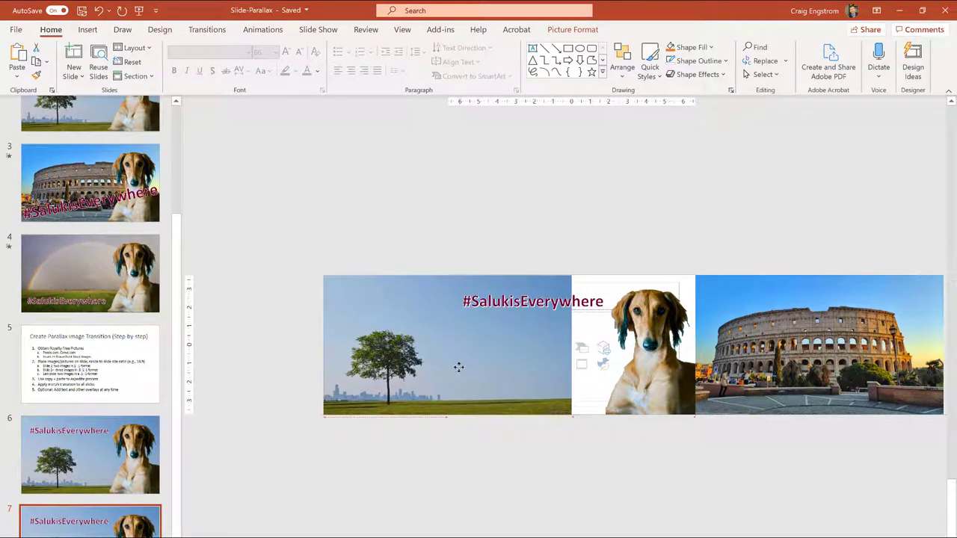
drag(458, 367, 462, 367)
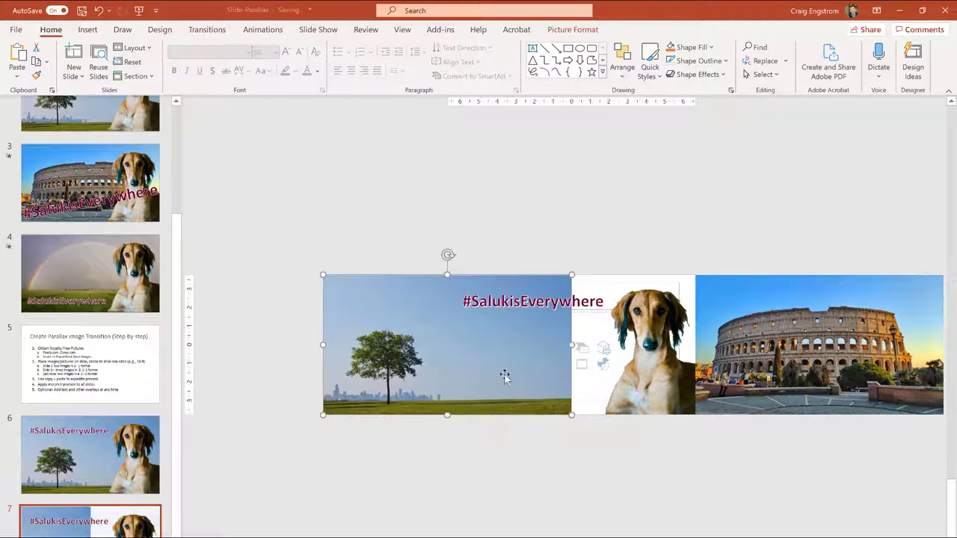
ctrl+scroll(504, 376, up, 3)
mouse_move(547, 372)
mouse_down()
mouse_move(583, 373)
mouse_move(544, 371)
mouse_up()
- Check the Picture Format alignment options for the Colosseum picture
scroll(679, 393, down, 4)
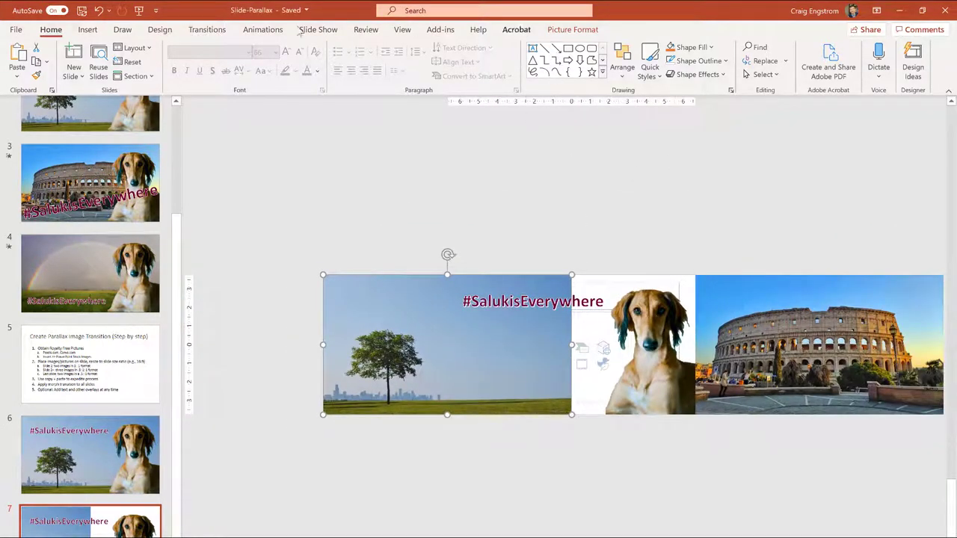
click(582, 30)
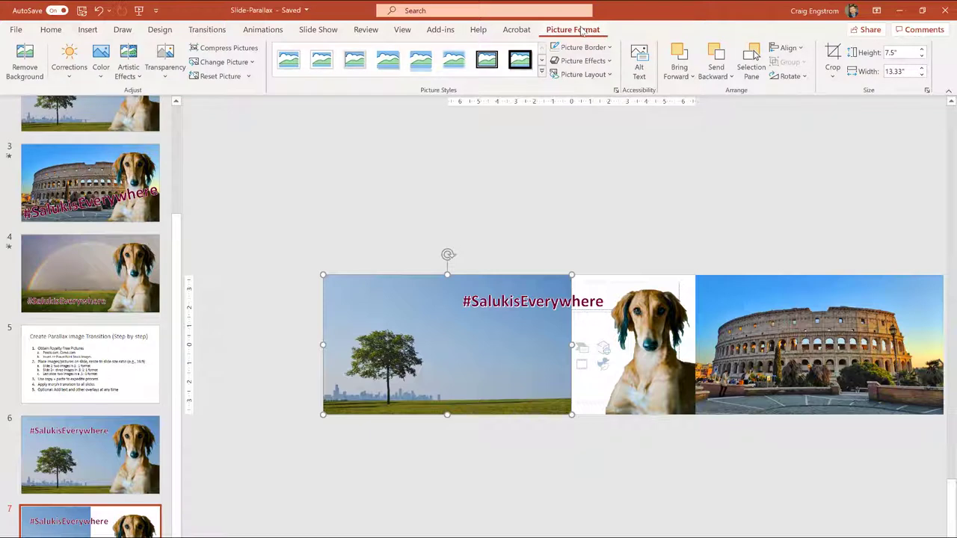
click(794, 47)
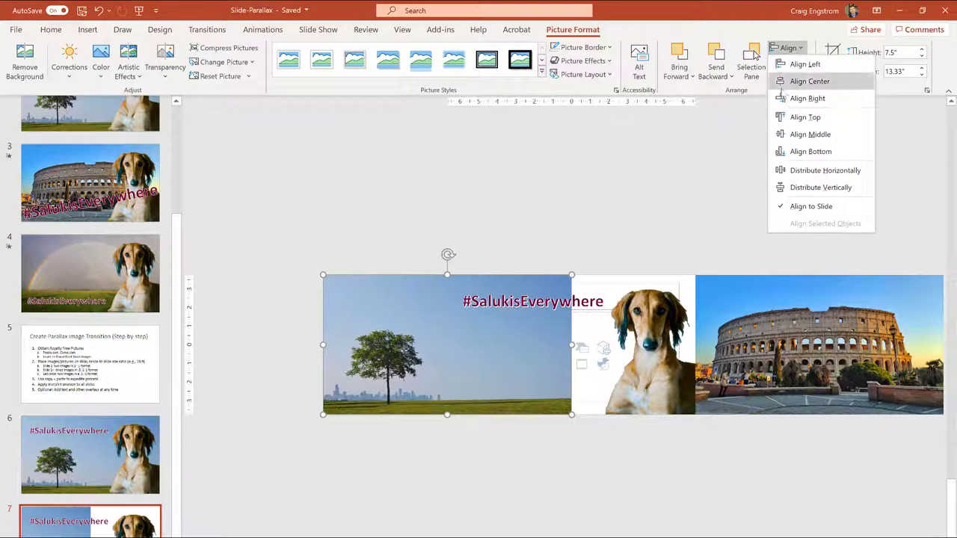
key(Escape)
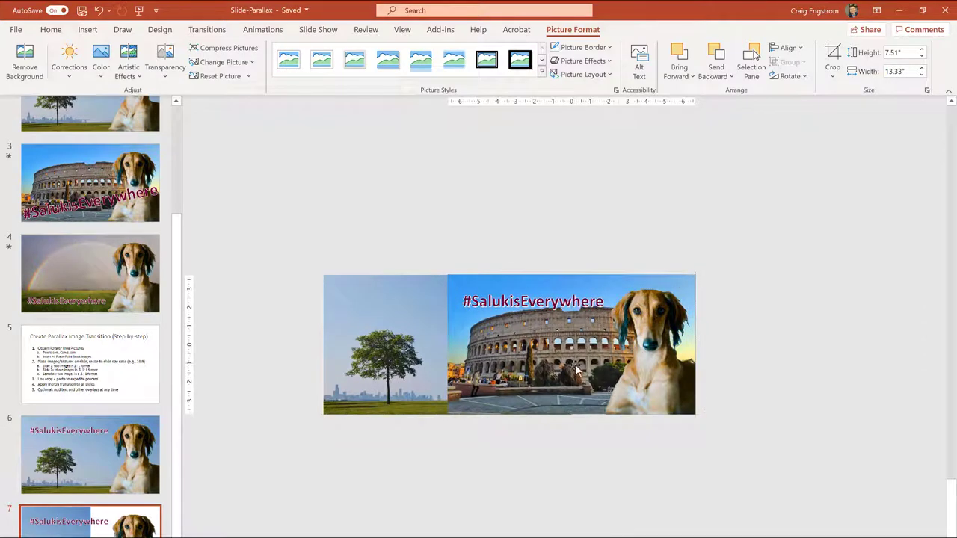
- Copy slide 4's rainbow-field photo onto slide 7, right of the Colosseum picture
click(501, 444)
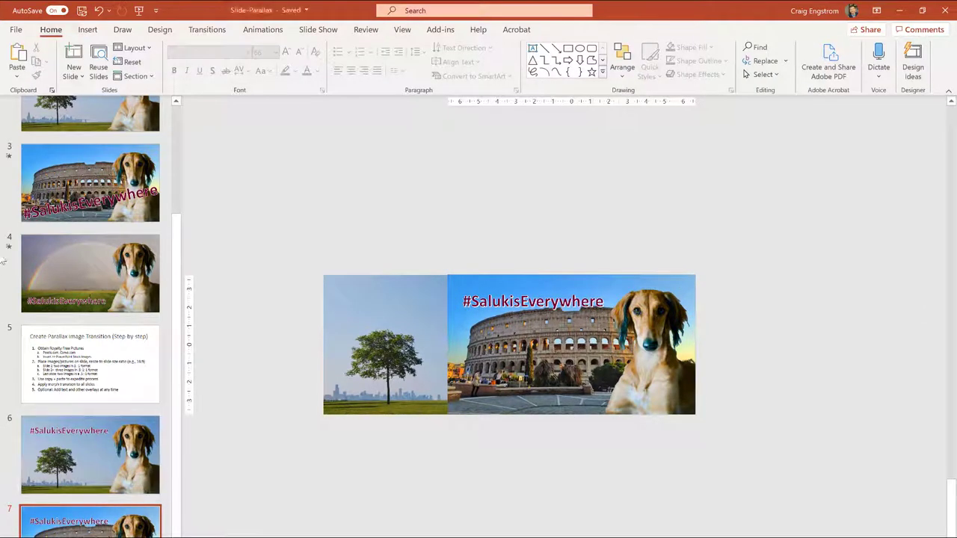
click(32, 255)
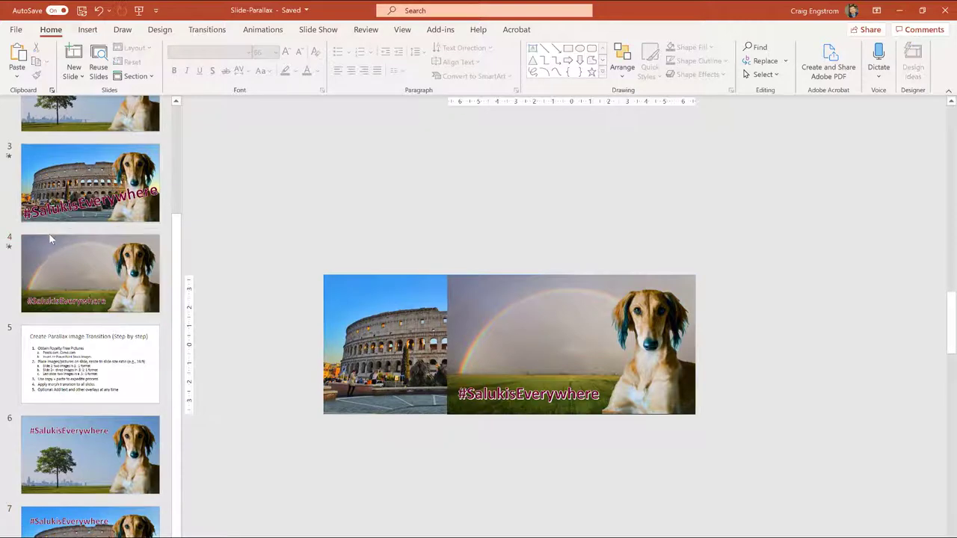
click(492, 334)
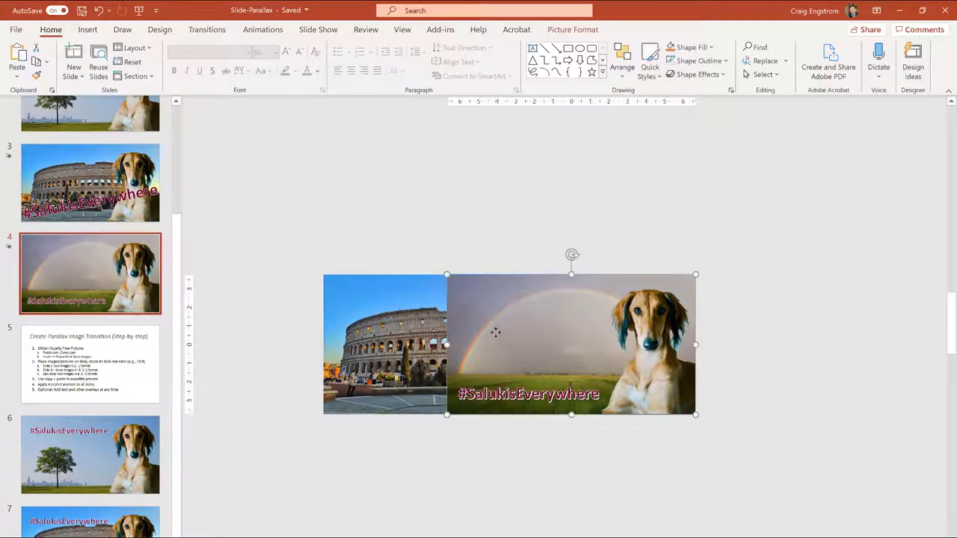
scroll(530, 357, up, 5)
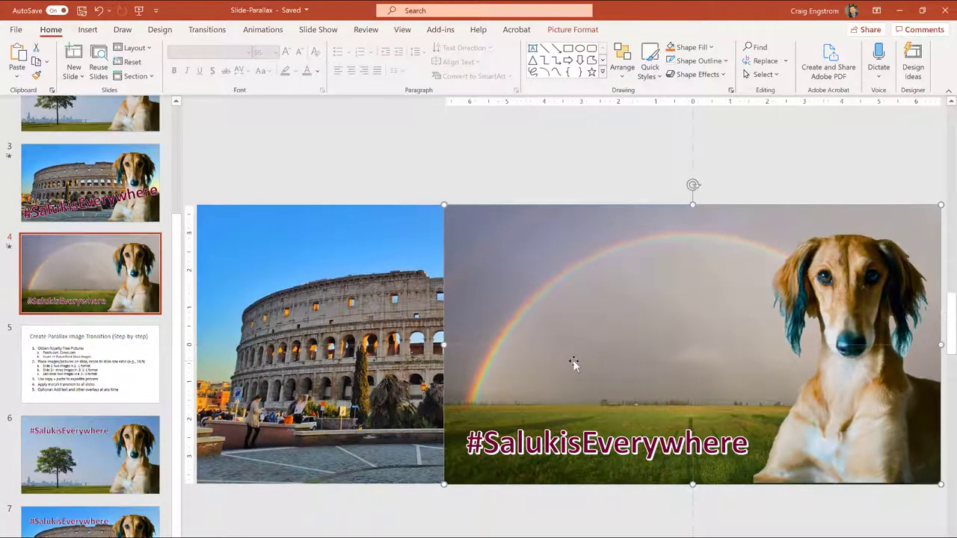
click(89, 285)
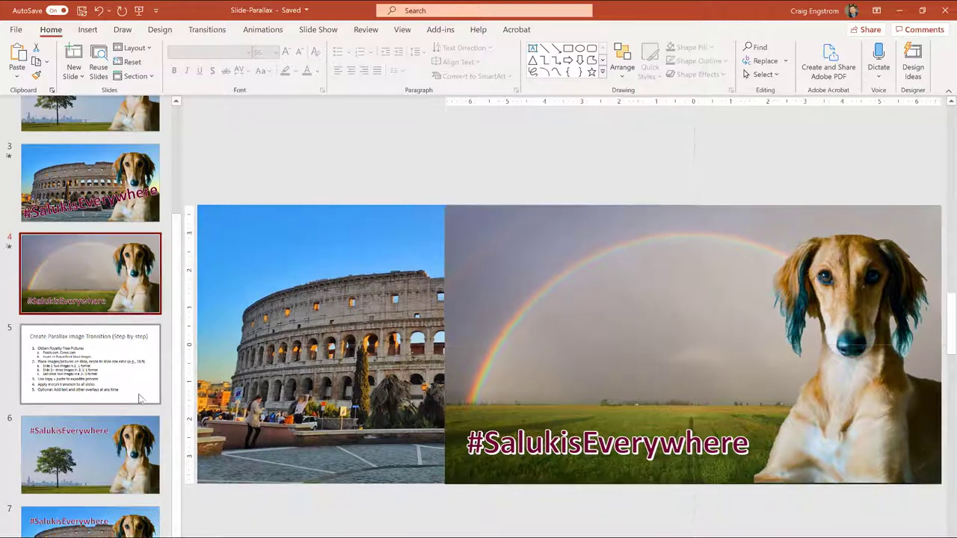
key(ctrl+c)
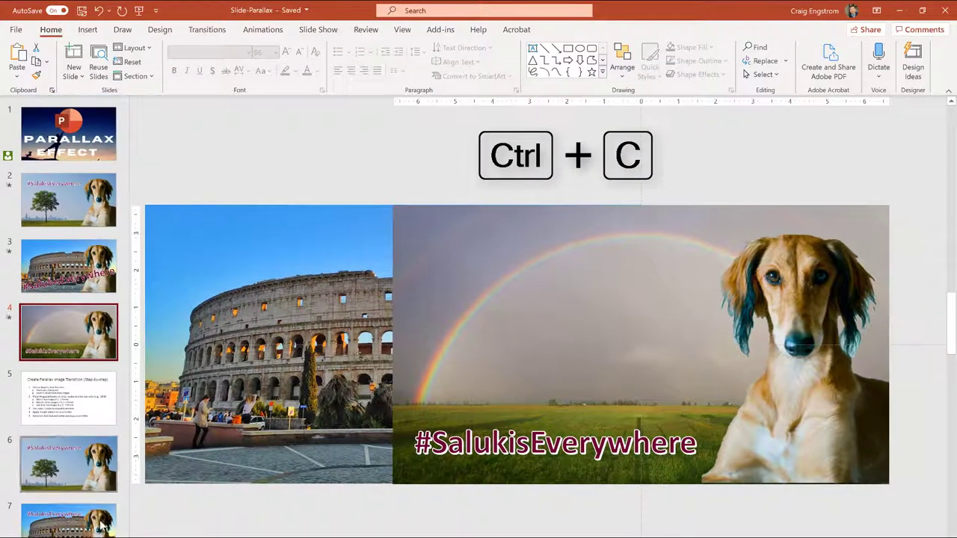
click(74, 523)
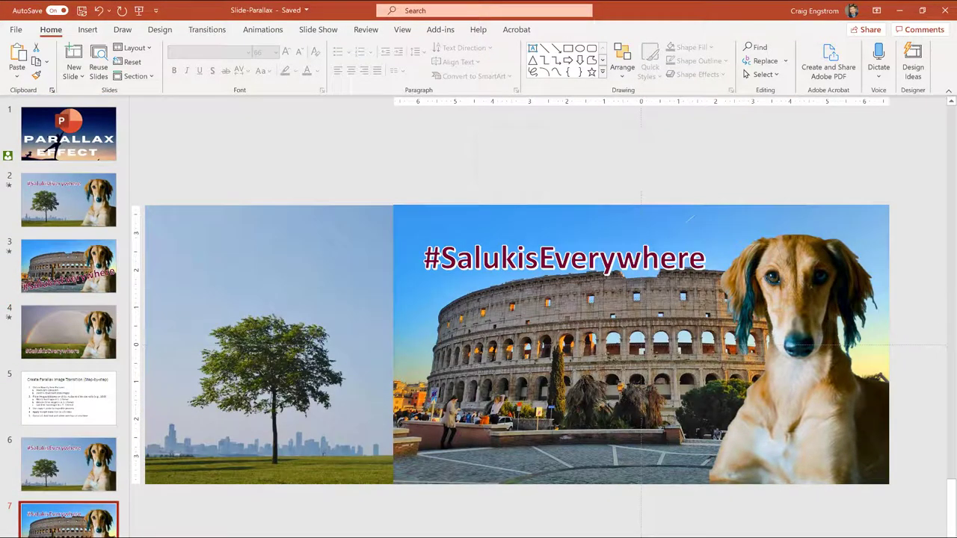
scroll(374, 383, down, 3)
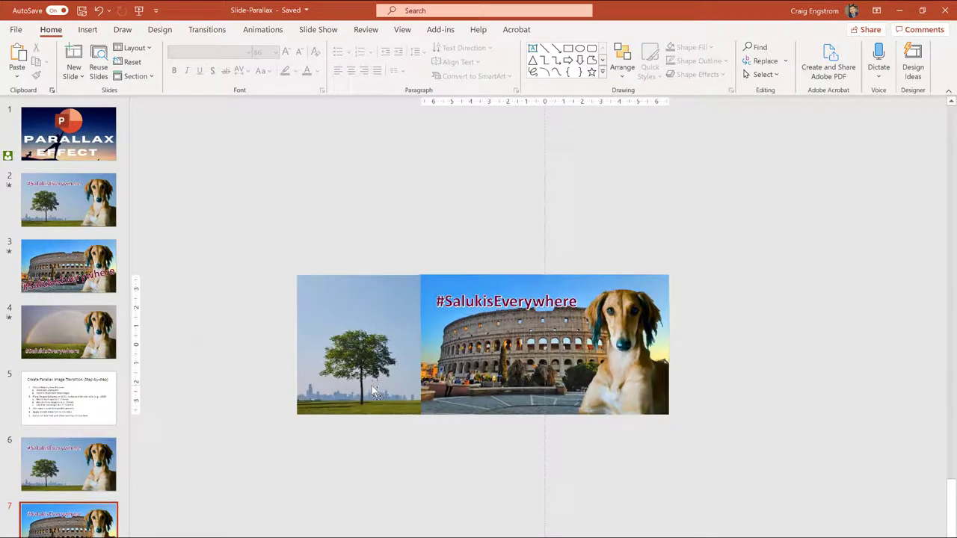
key(ctrl+v)
drag(511, 326, 757, 321)
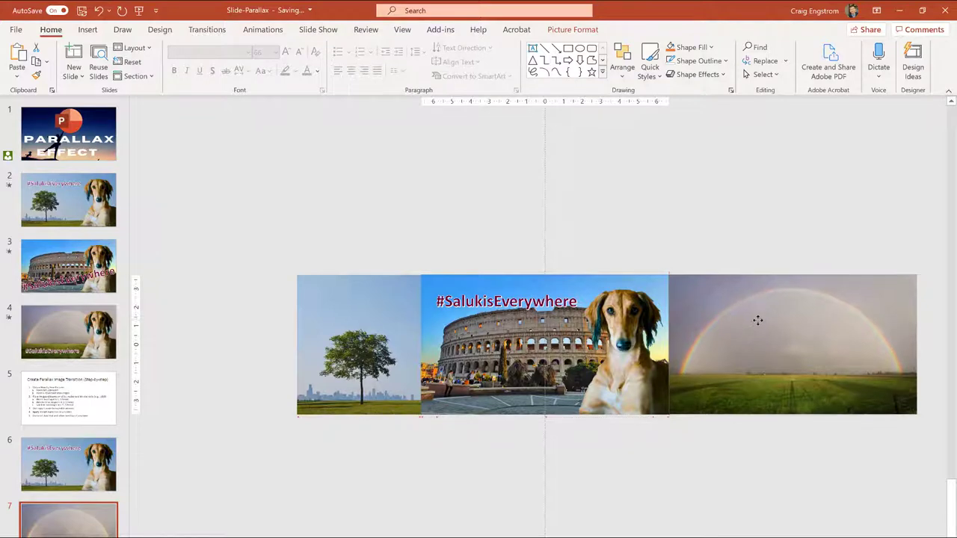
click(651, 440)
- Move #SalukisEverywhere to the Colosseum's bottom, enlarge it to 88 pt, and widen its box
click(943, 105)
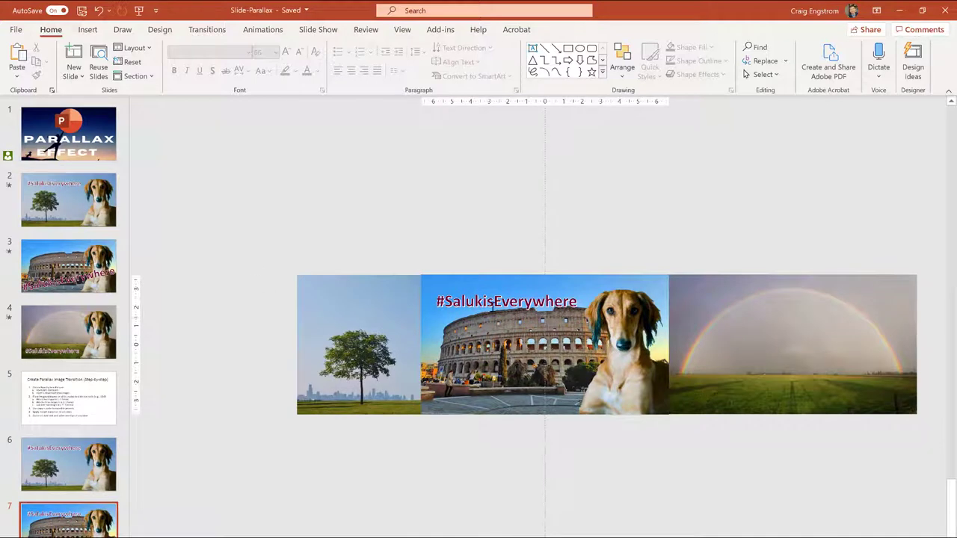
click(493, 302)
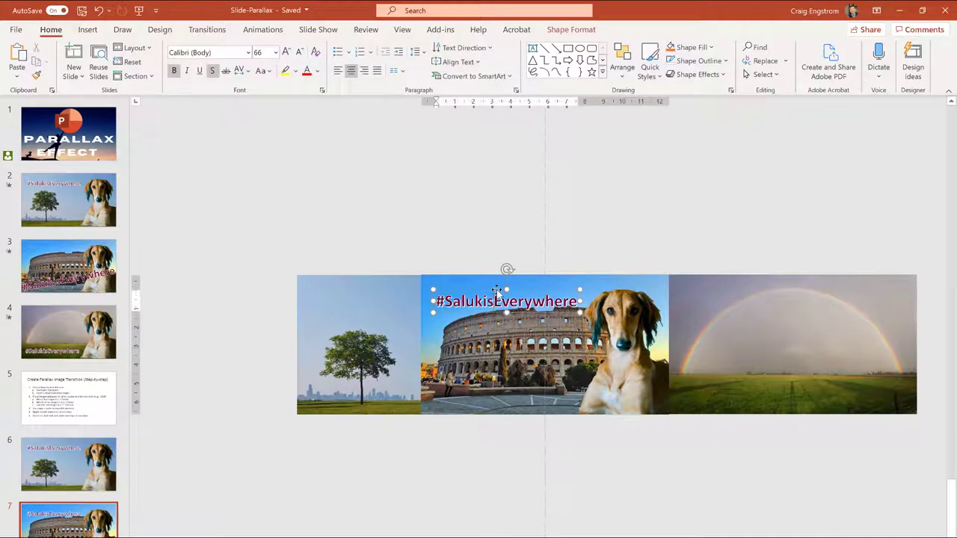
drag(497, 293, 503, 352)
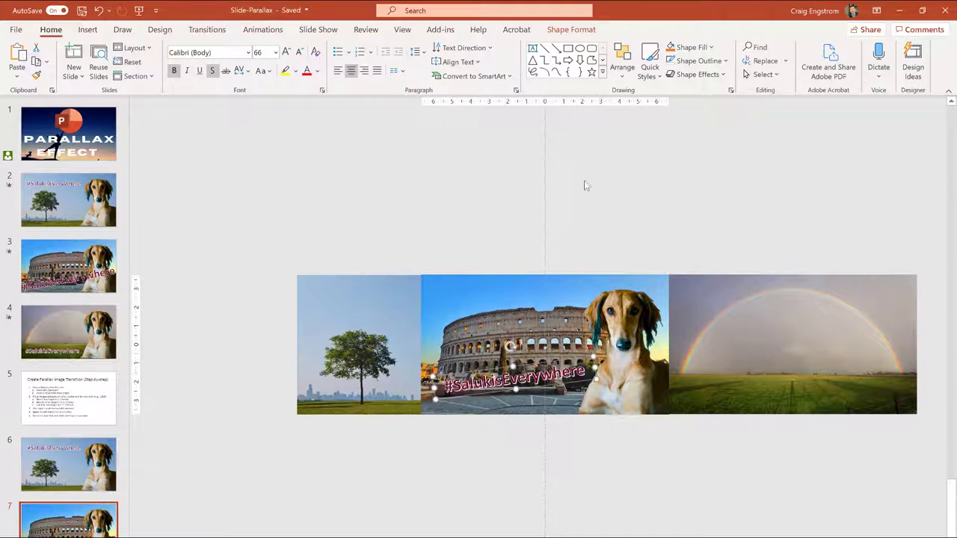
click(564, 30)
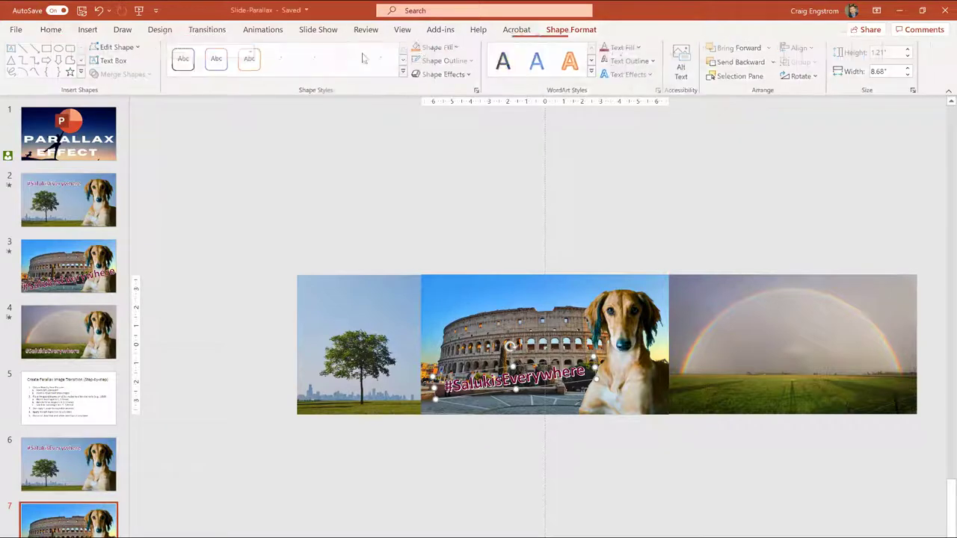
click(72, 30)
click(287, 52)
click(286, 53)
click(286, 53)
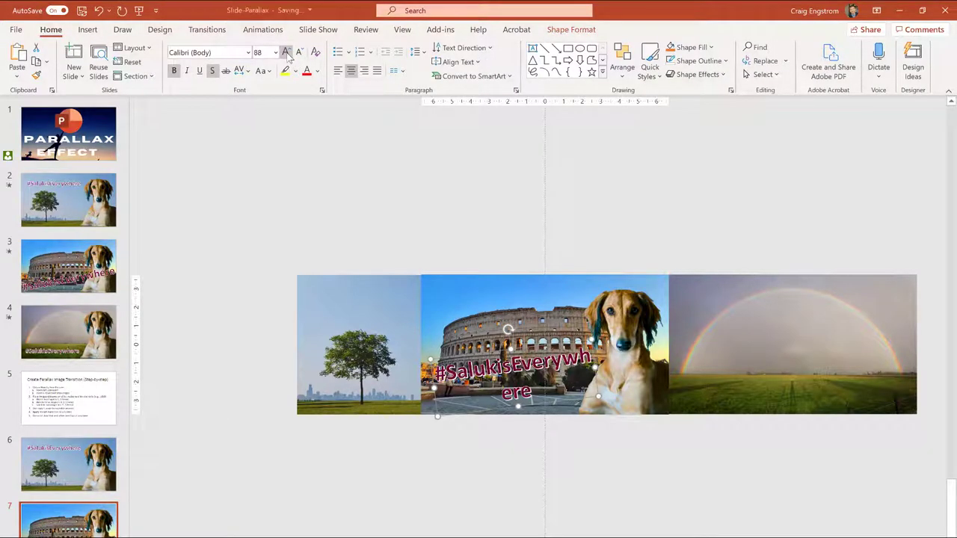
drag(595, 366, 641, 364)
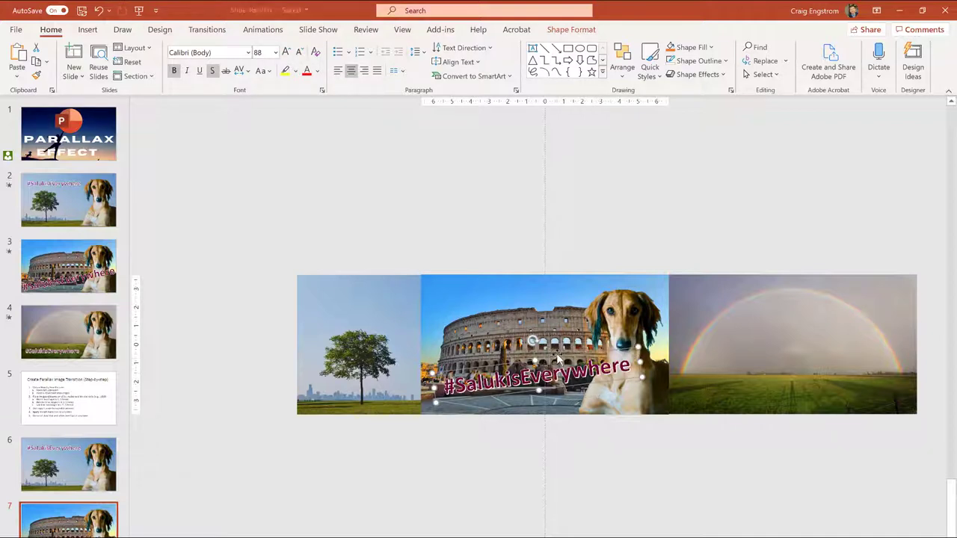
click(562, 487)
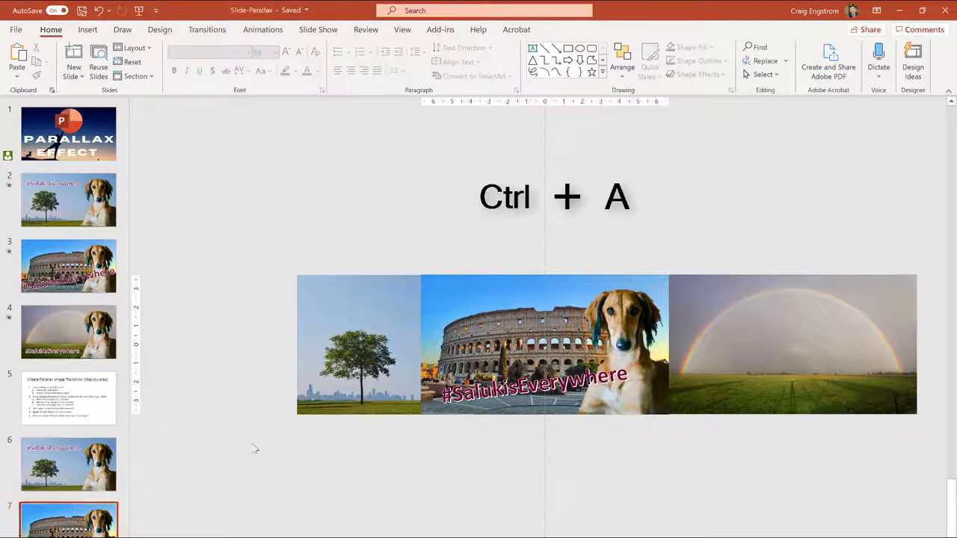
- Copy all of slide 7's objects onto a new slide 8 and delete the tree photo
key(ctrl+a)
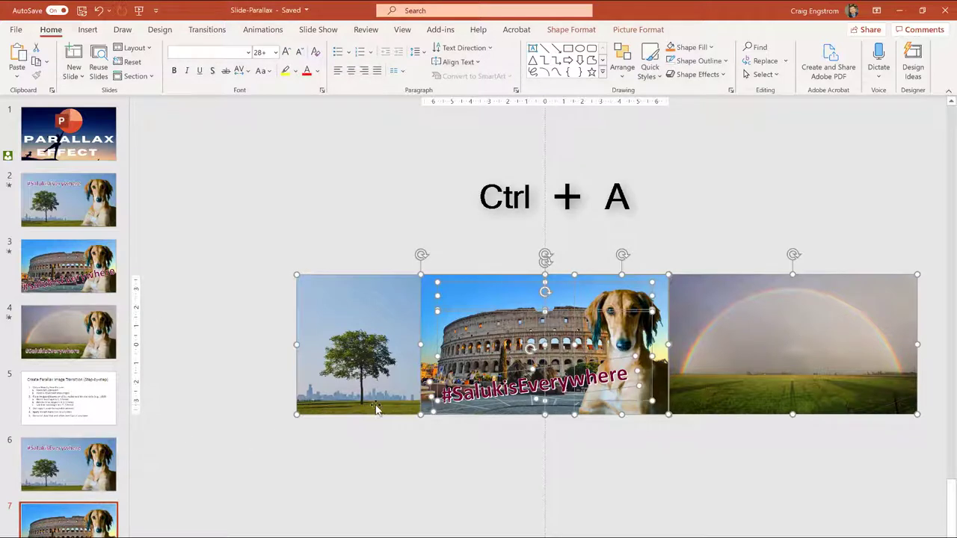
key(ctrl+c)
right_click(81, 487)
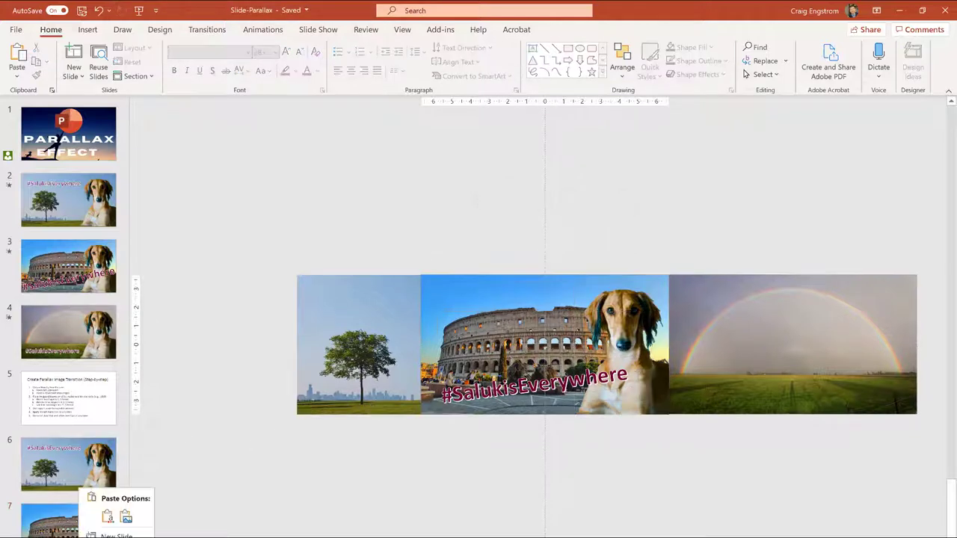
click(112, 533)
key(ctrl+v)
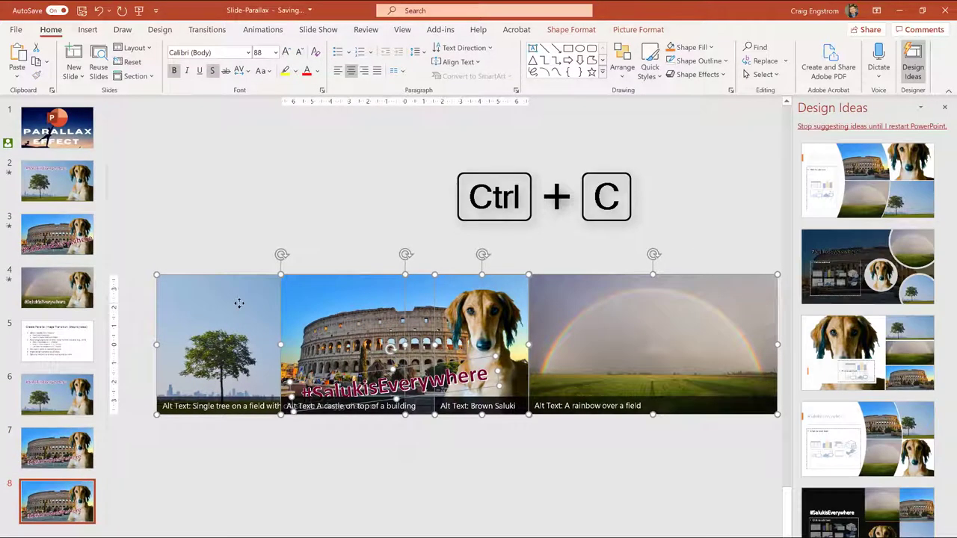
click(256, 398)
key(Delete)
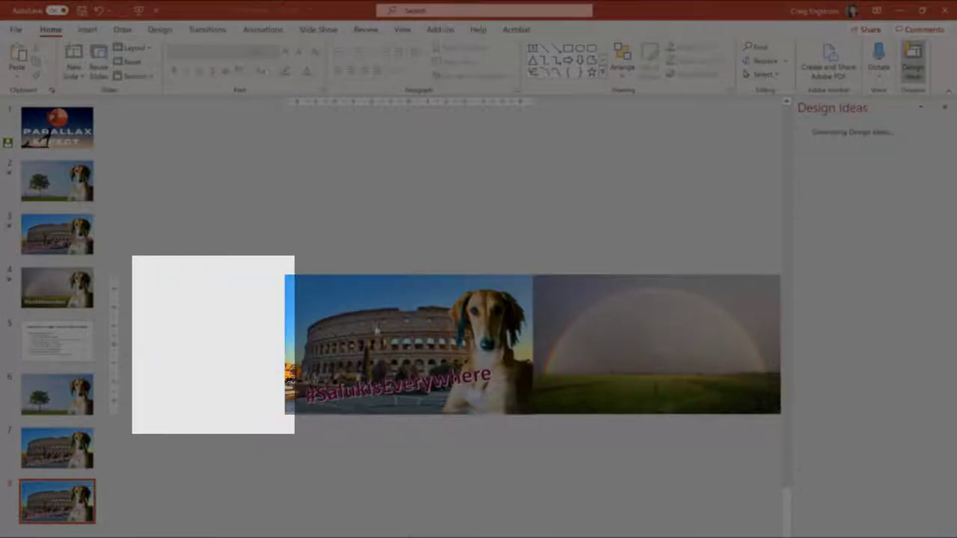
- Shift slide 8's Colosseum and rainbow photos left across the slide
click(377, 327)
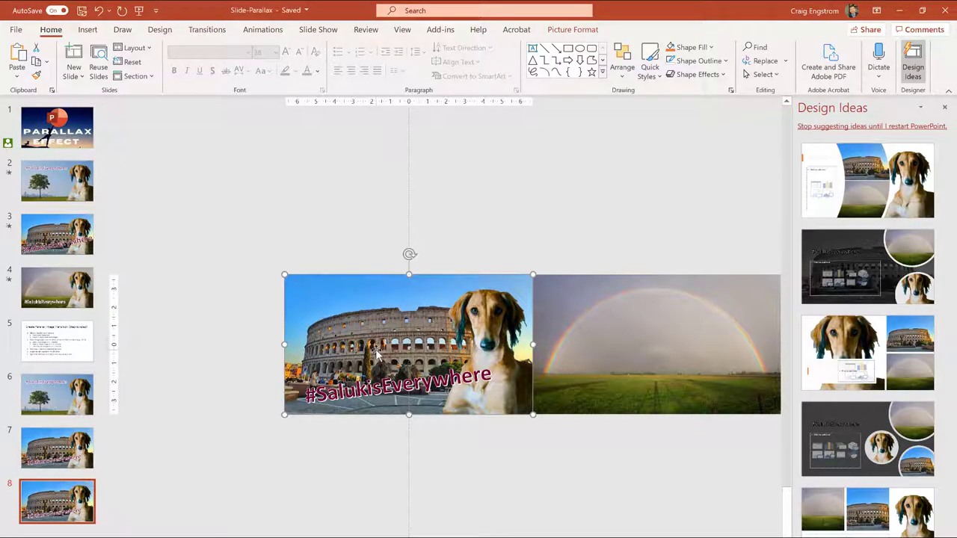
key(Escape)
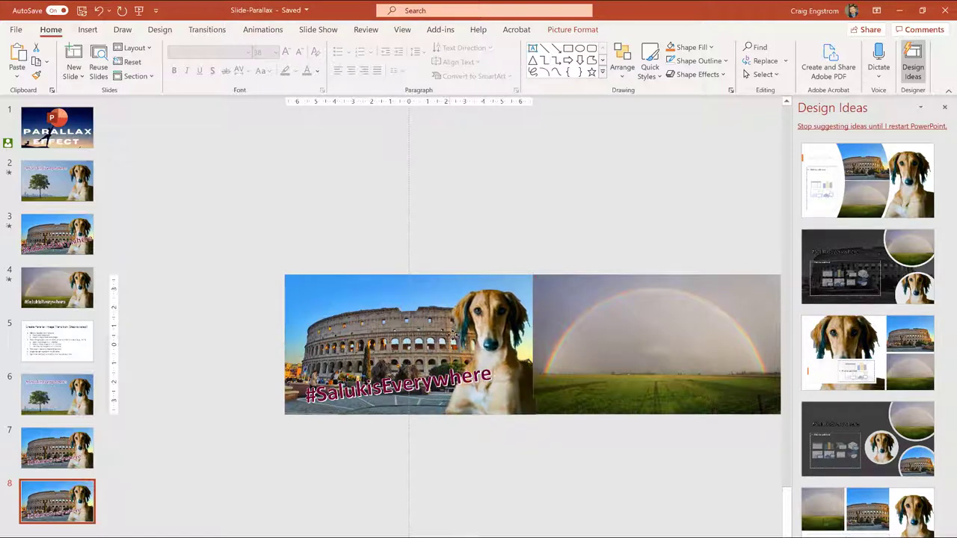
drag(361, 333, 230, 310)
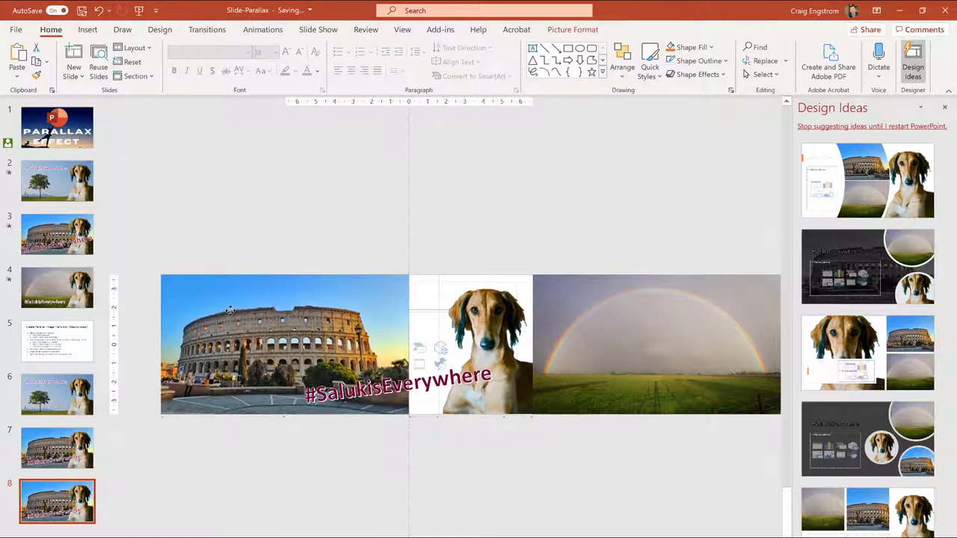
drag(607, 331, 378, 331)
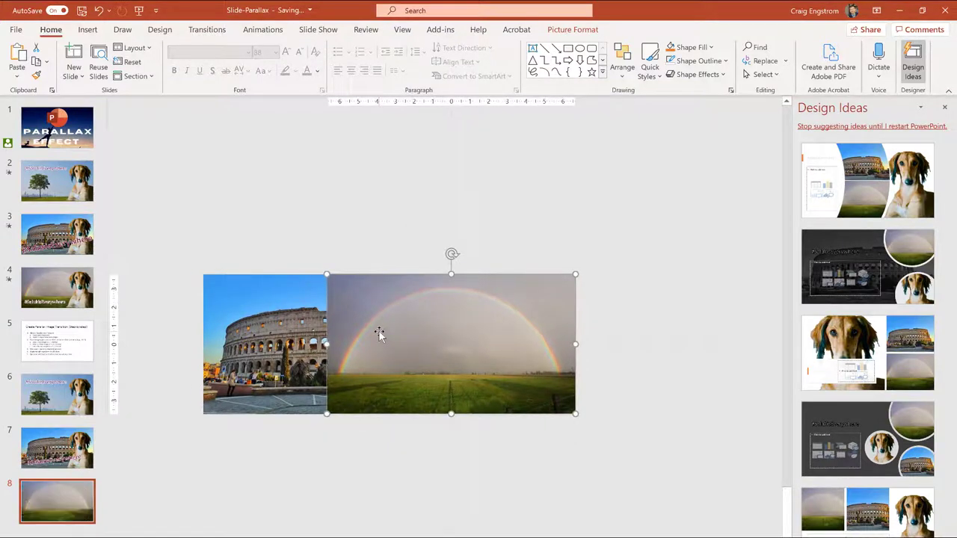
- Send slide 8's rainbow behind the text and saluki, and nudge slide 7's rainbow left
right_click(413, 340)
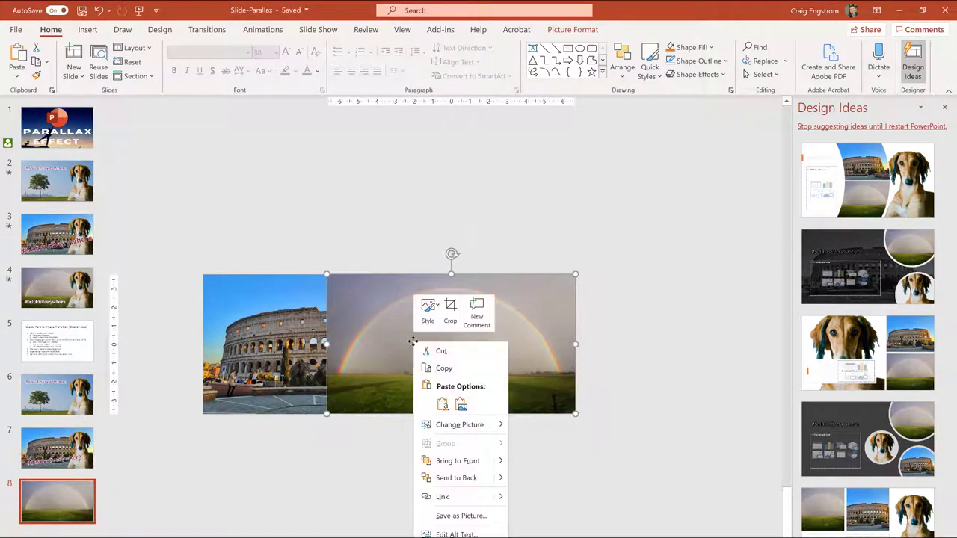
mouse_move(503, 484)
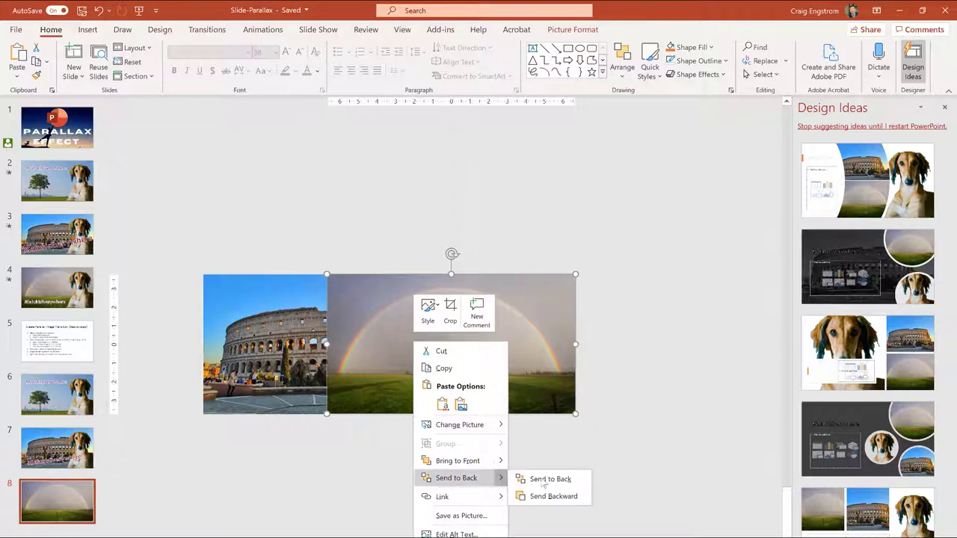
click(523, 496)
right_click(549, 365)
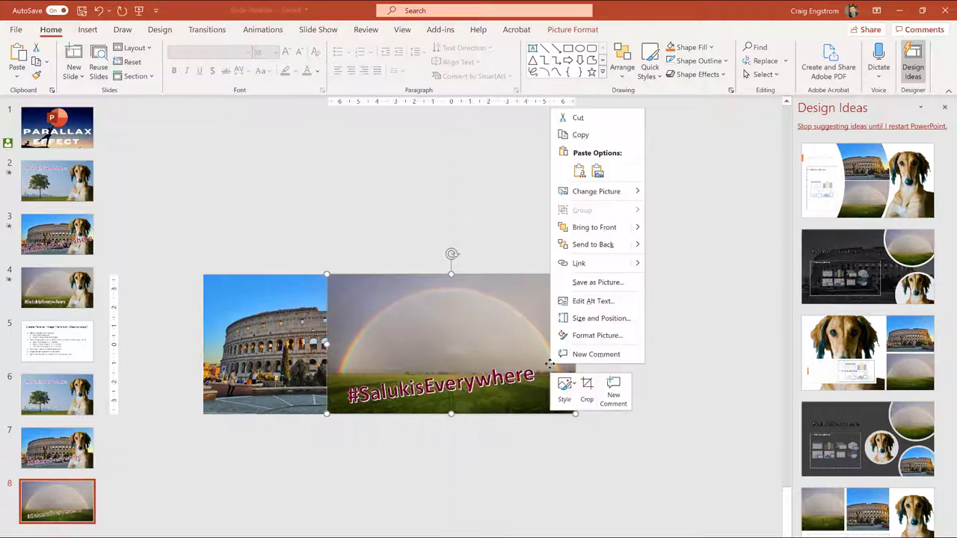
click(650, 308)
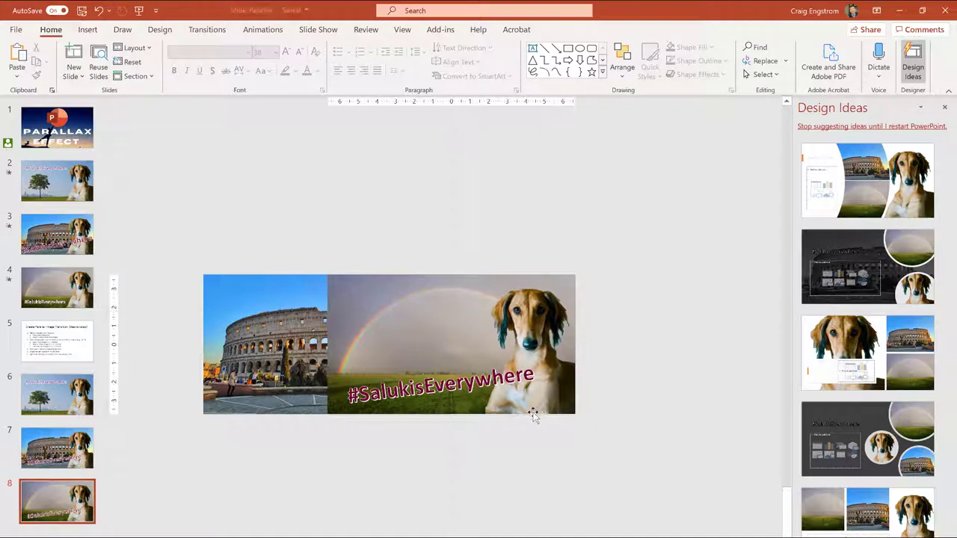
click(49, 464)
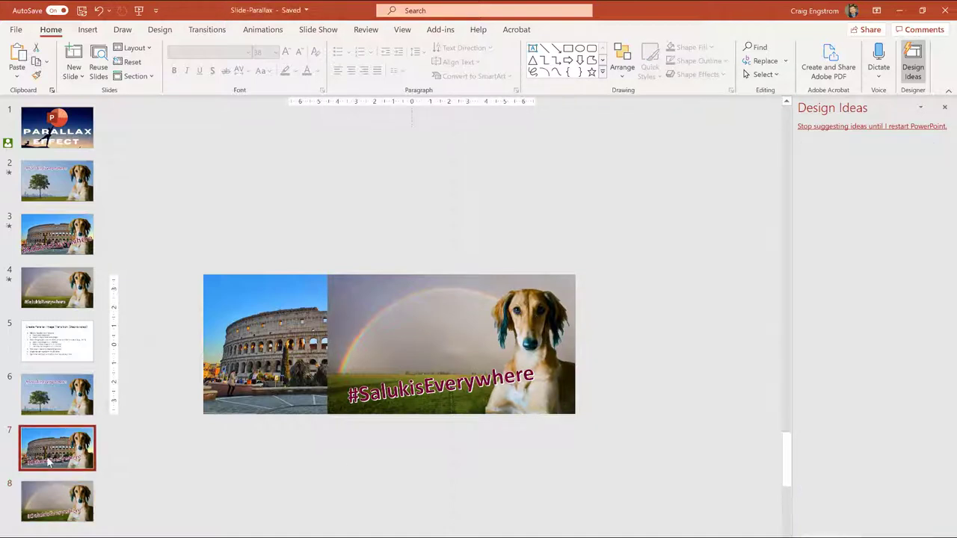
drag(657, 376, 617, 377)
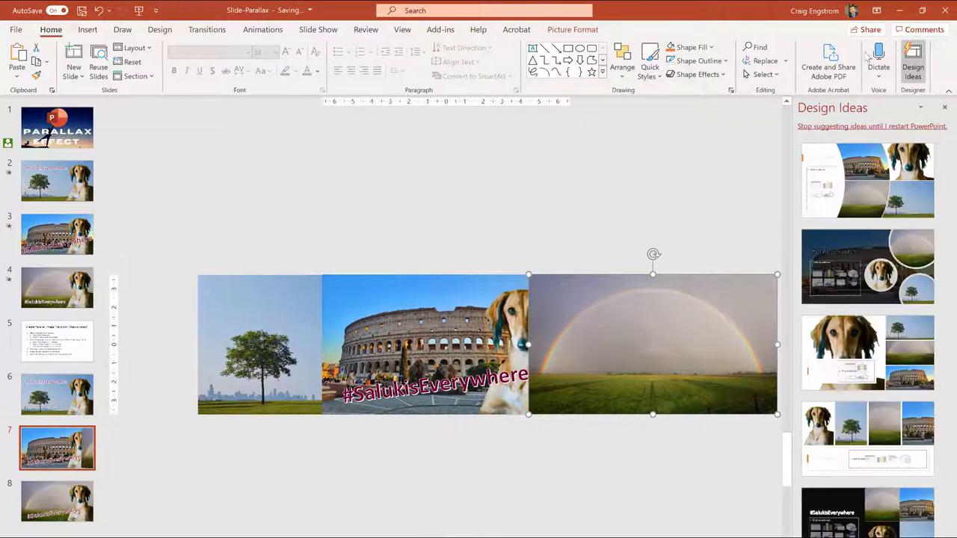
- Send slide 7's rainbow behind the dog, snap it flush to the Colosseum, then view slide 8
right_click(577, 333)
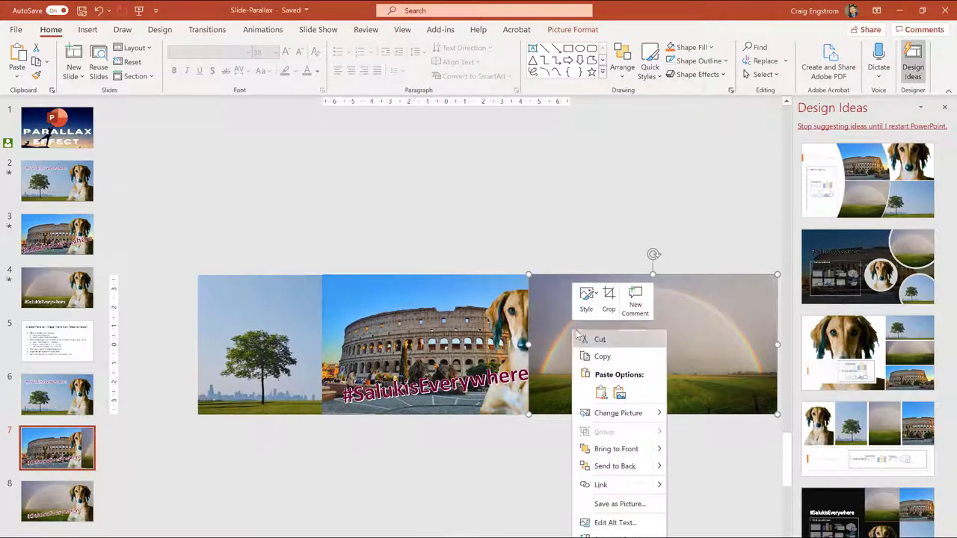
mouse_move(658, 465)
click(696, 483)
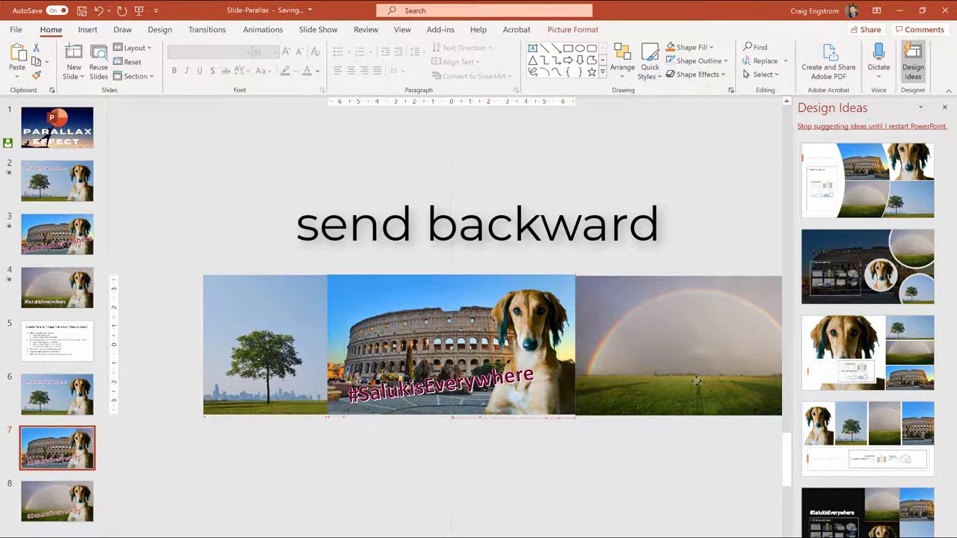
click(571, 502)
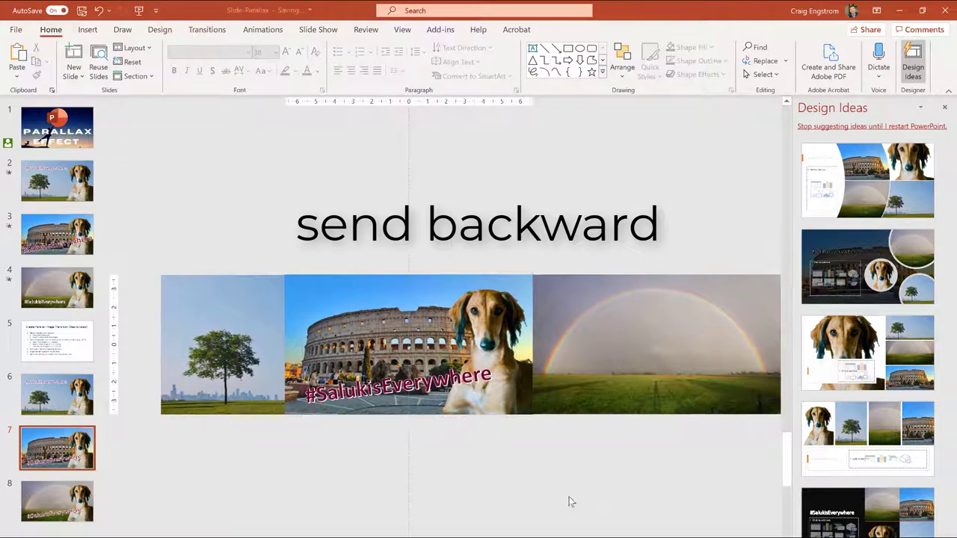
click(568, 364)
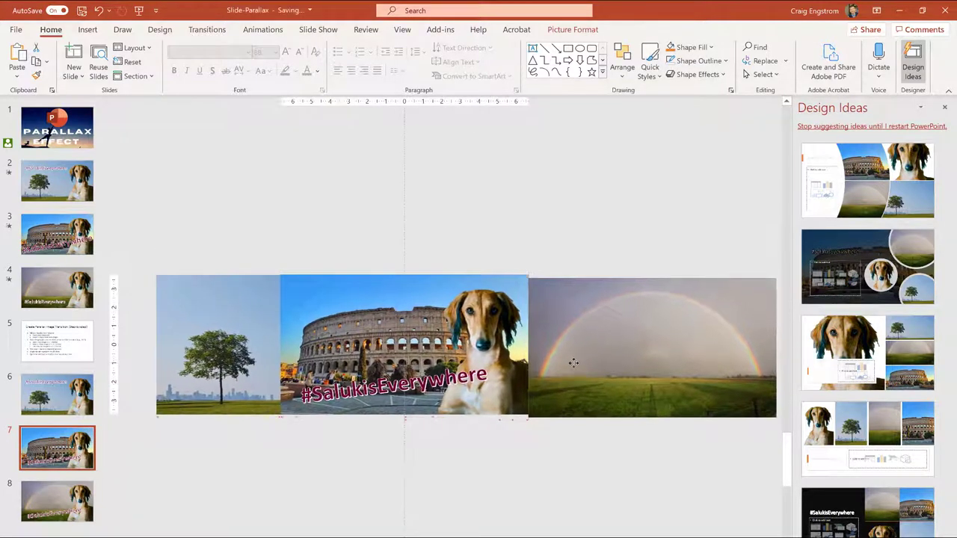
drag(573, 362, 570, 368)
click(534, 446)
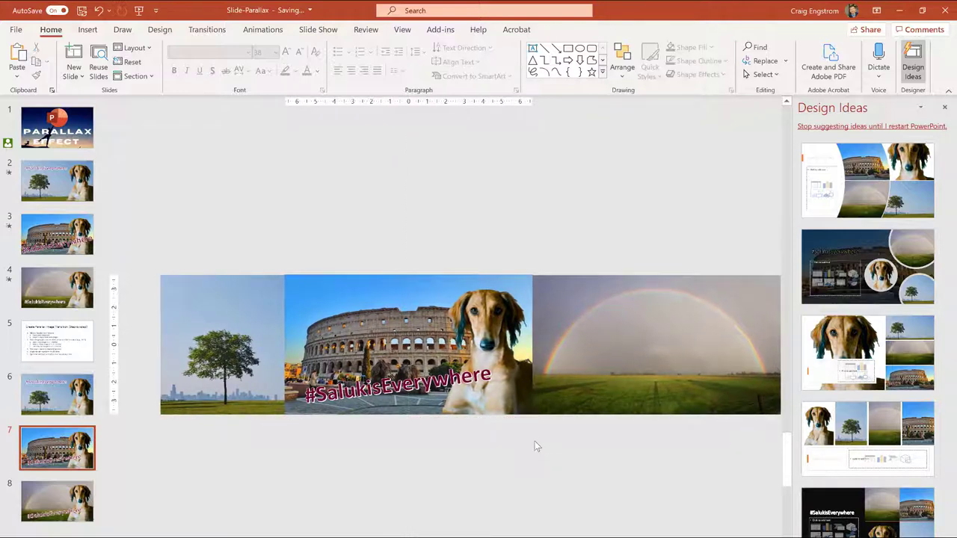
click(76, 509)
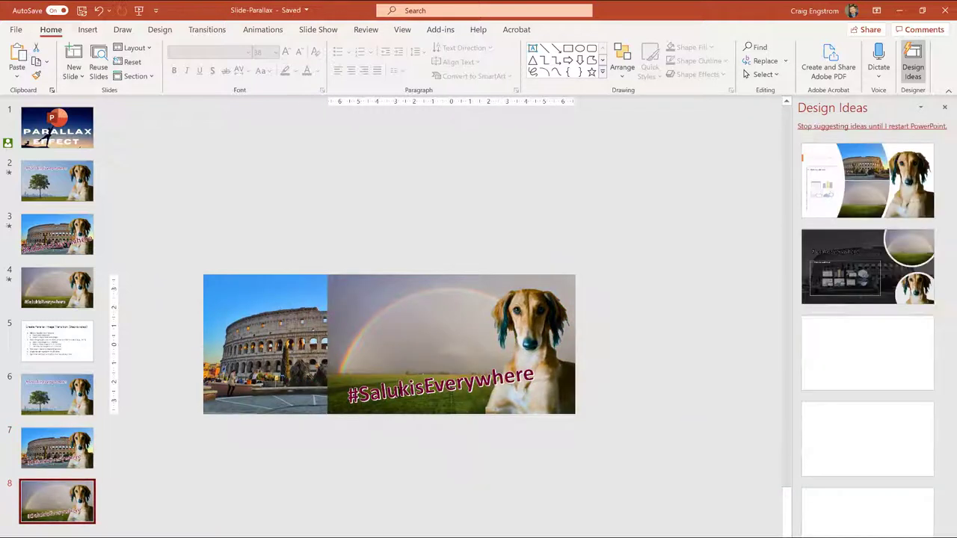
- Straighten the #SalukisEverywhere text to level and shrink it to 60 pt
click(441, 389)
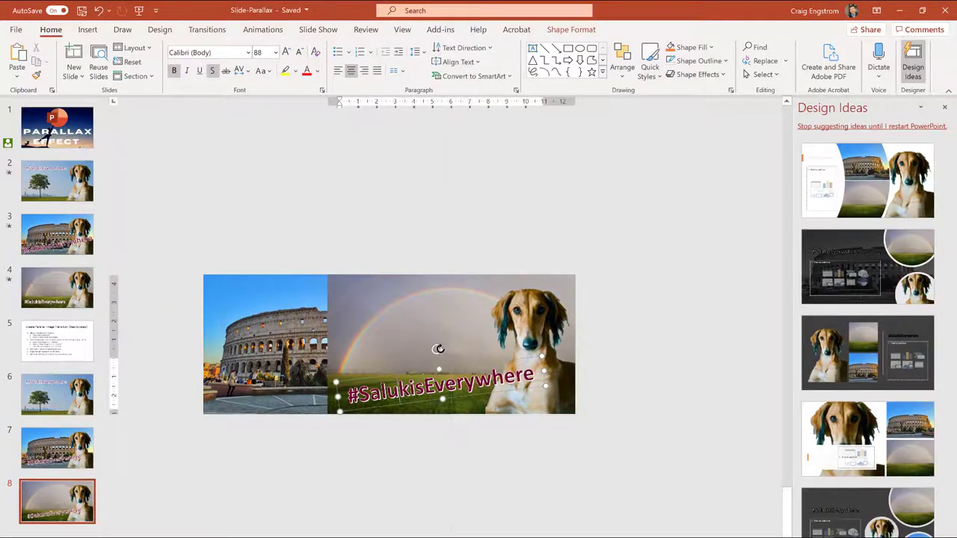
drag(439, 349, 441, 349)
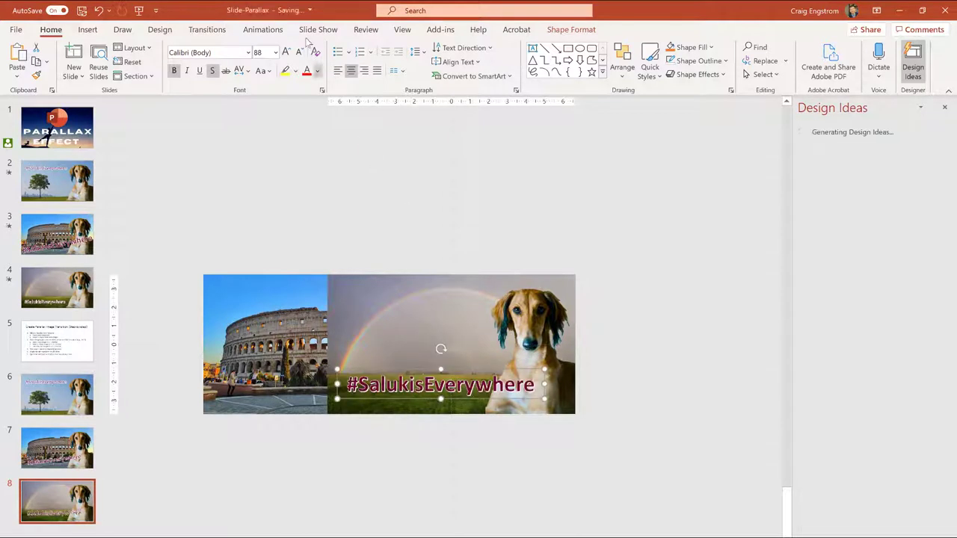
click(299, 52)
click(299, 53)
click(300, 53)
click(300, 53)
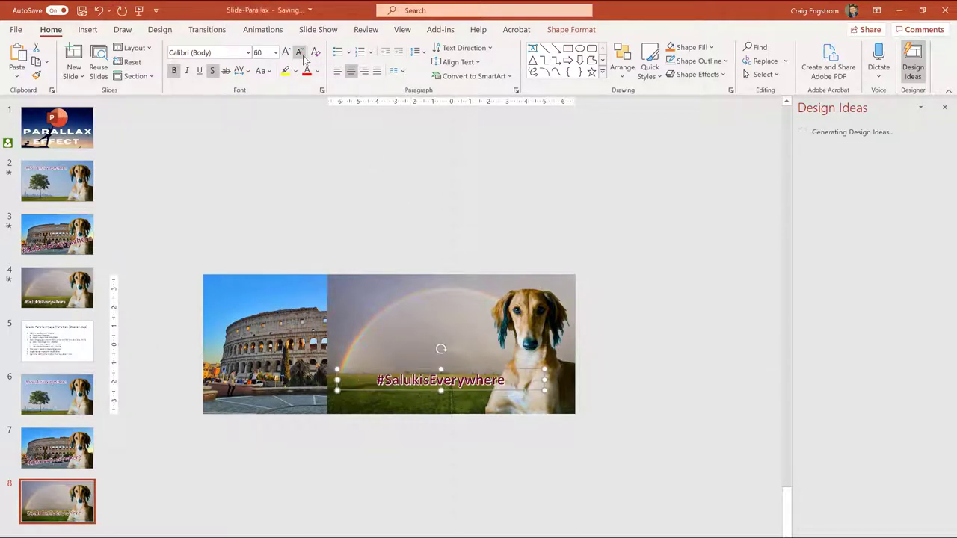
- Move the #SalukisEverywhere text up into the rainbow sky beside the saluki
click(468, 446)
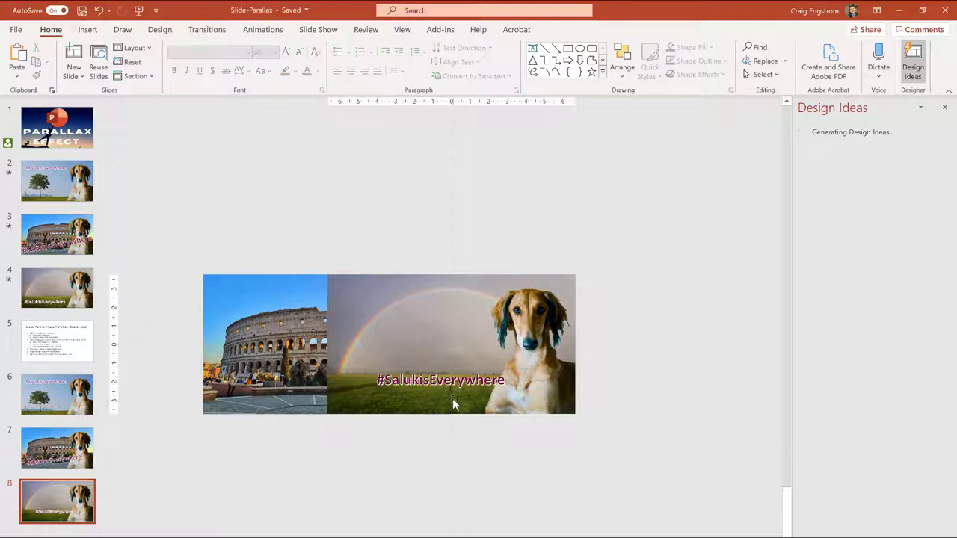
click(447, 369)
drag(450, 370, 426, 323)
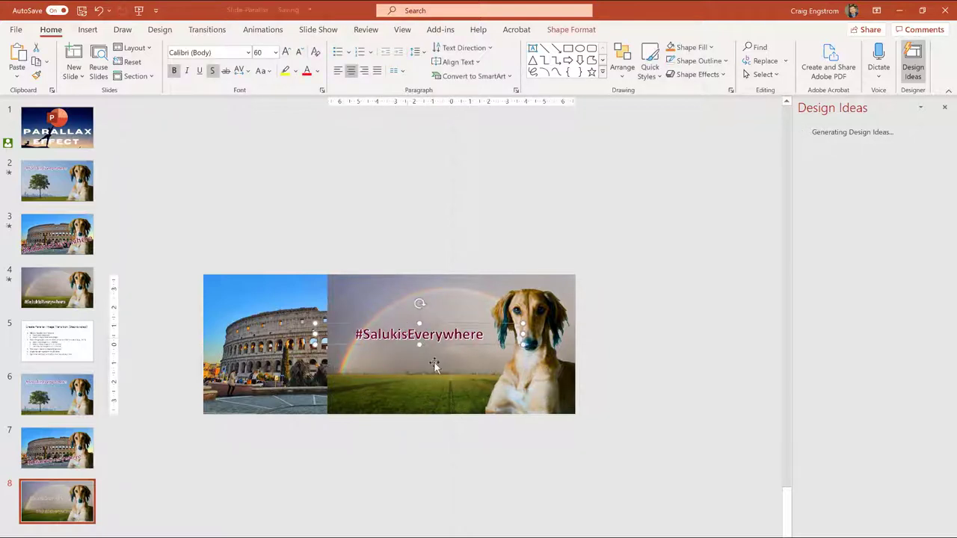
click(502, 530)
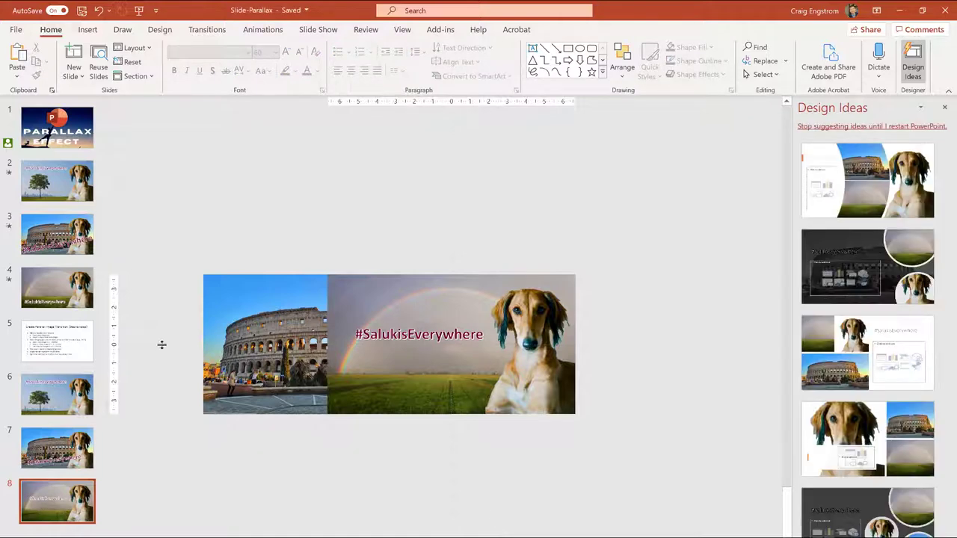
- Review slide 5's step list, then select slide 6 through slide 8 together
click(57, 342)
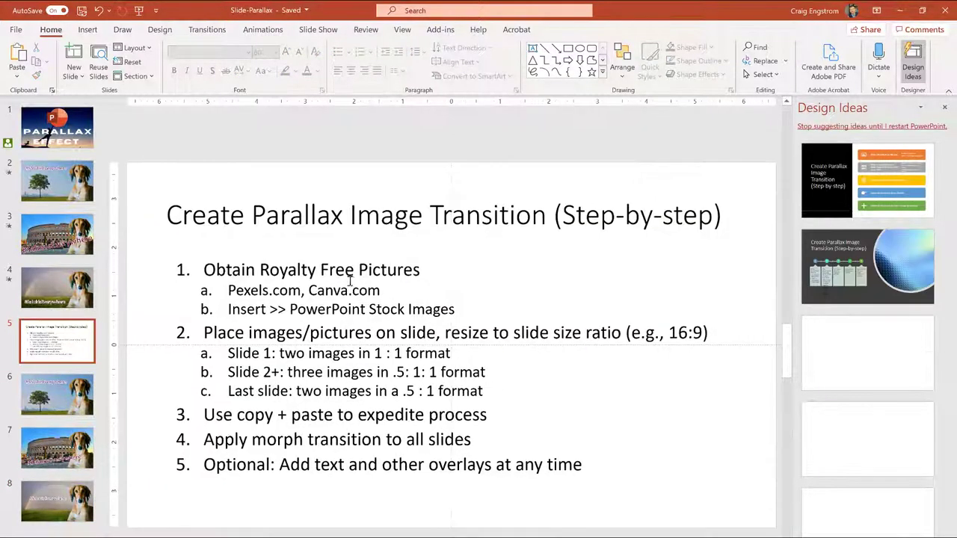
click(350, 281)
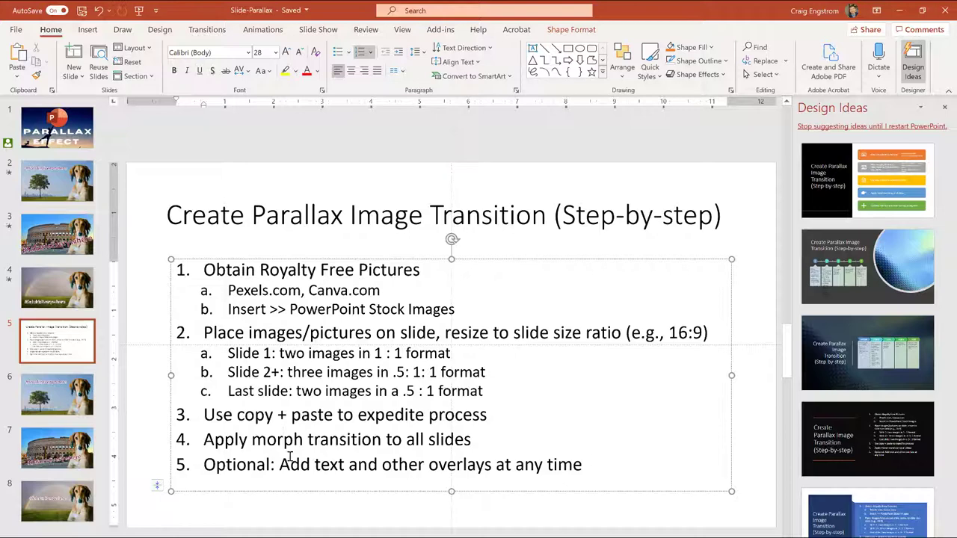
click(29, 394)
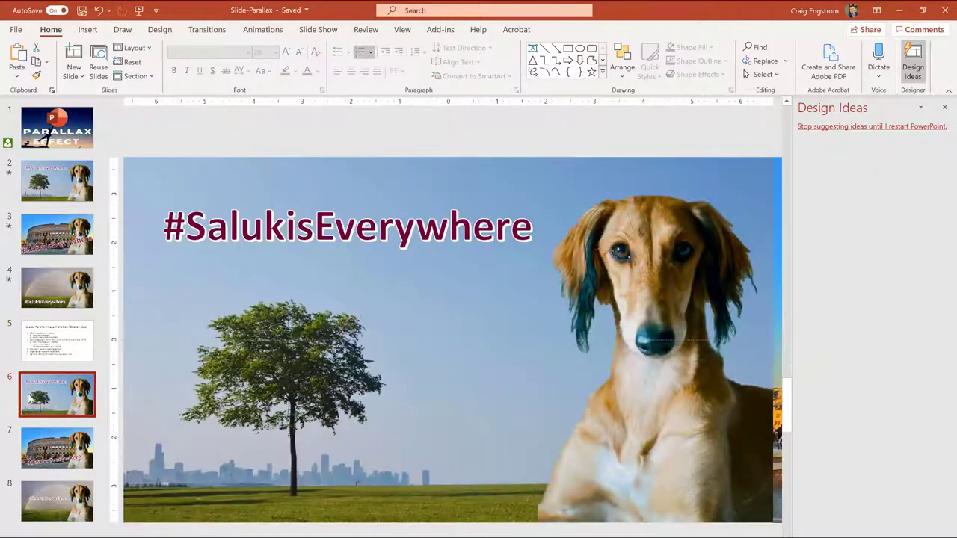
shift+click(67, 506)
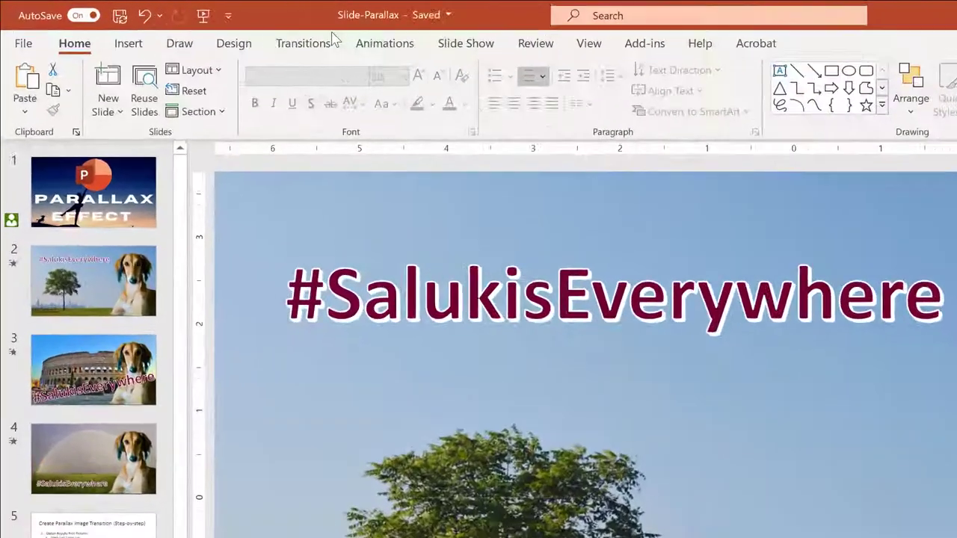
- Apply the Morph transition, lasting 02.00, to slides 6–8
click(222, 29)
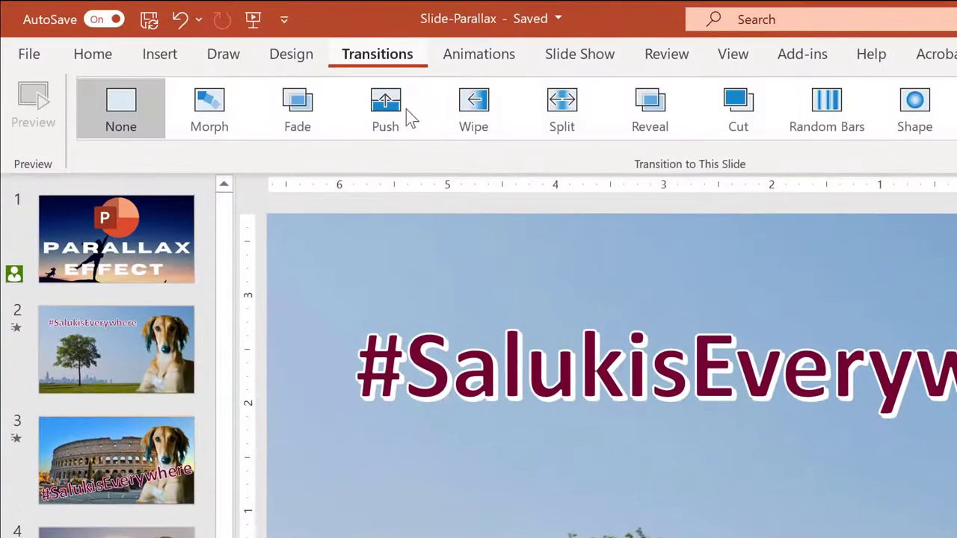
click(215, 101)
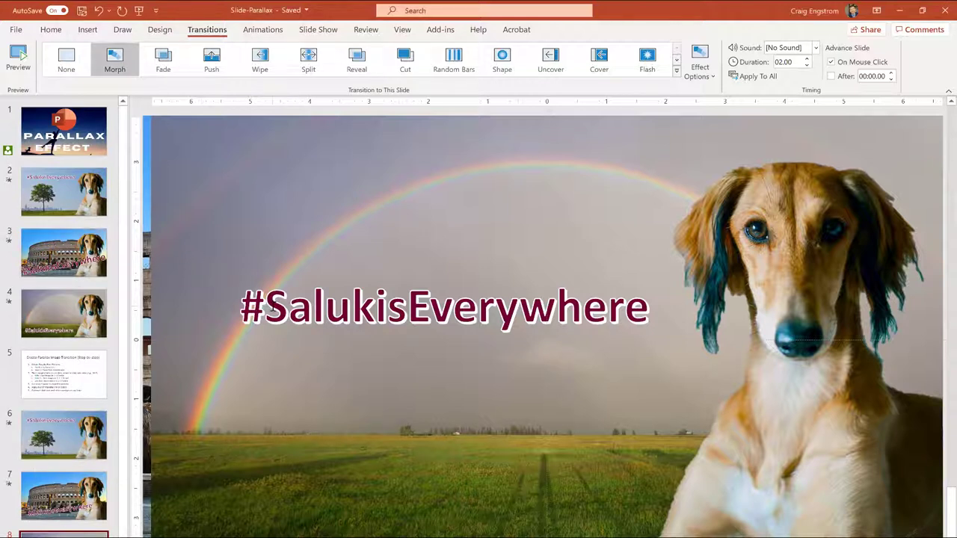
- On slide 6, insert white WordArt text reading 'SIUC'
click(263, 313)
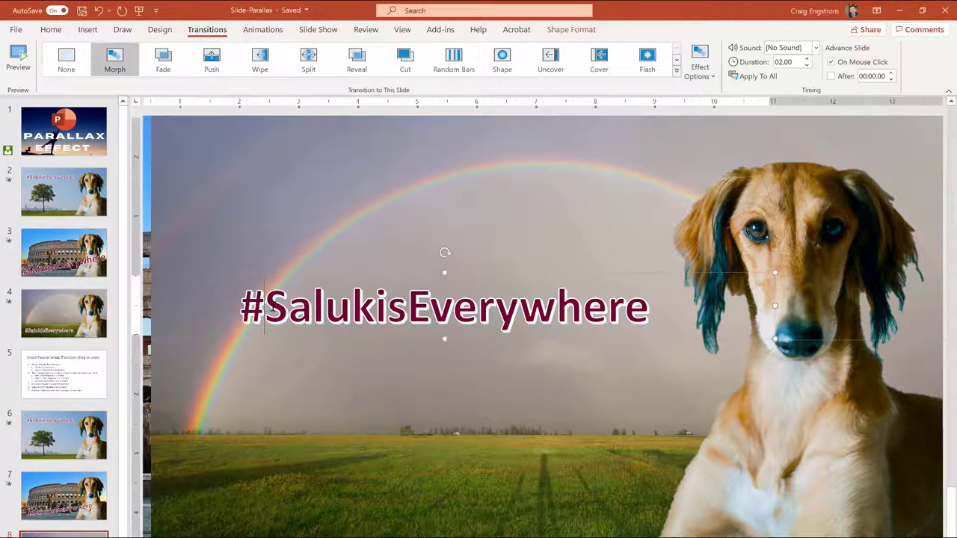
click(481, 423)
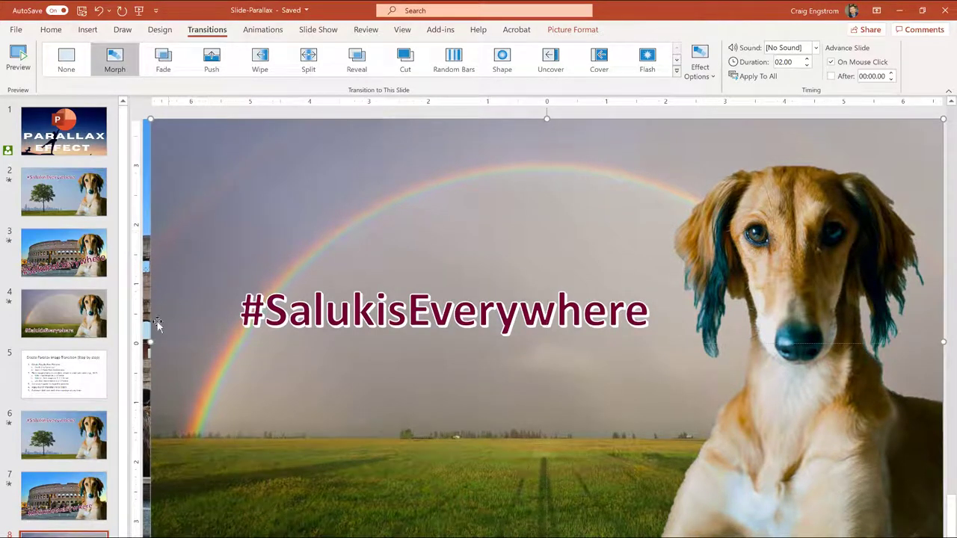
click(64, 435)
click(88, 29)
click(620, 52)
click(696, 120)
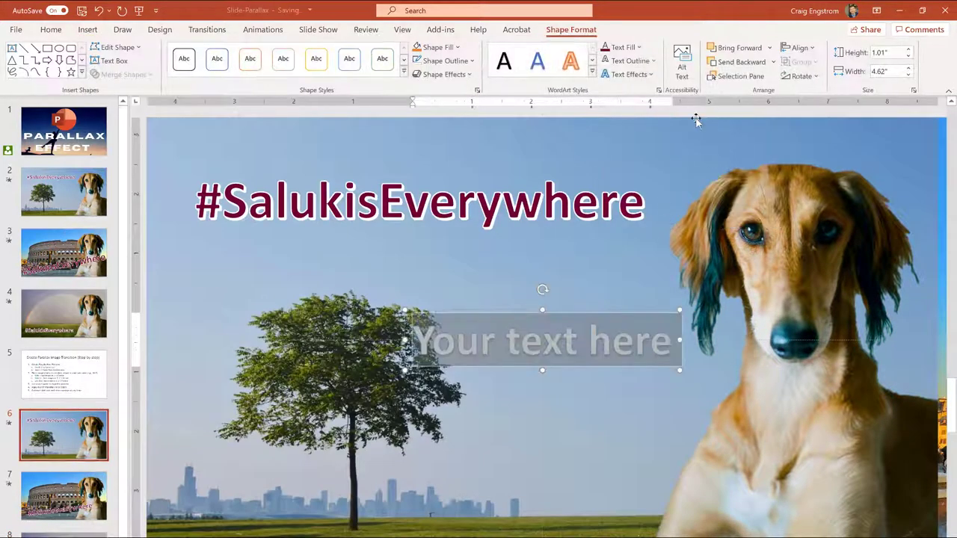
text(SIUC)
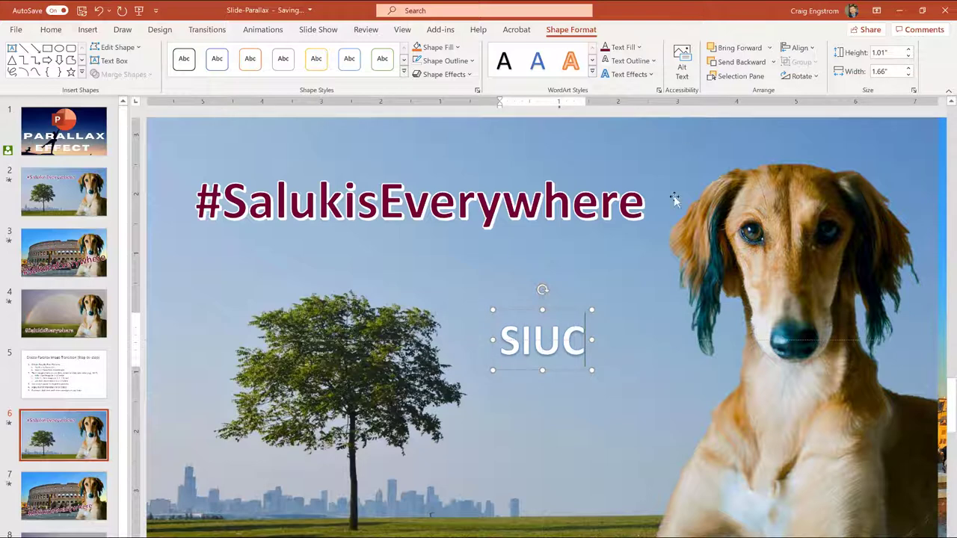
- Place the SIUC copy in the top-left corner of slide 7
click(591, 376)
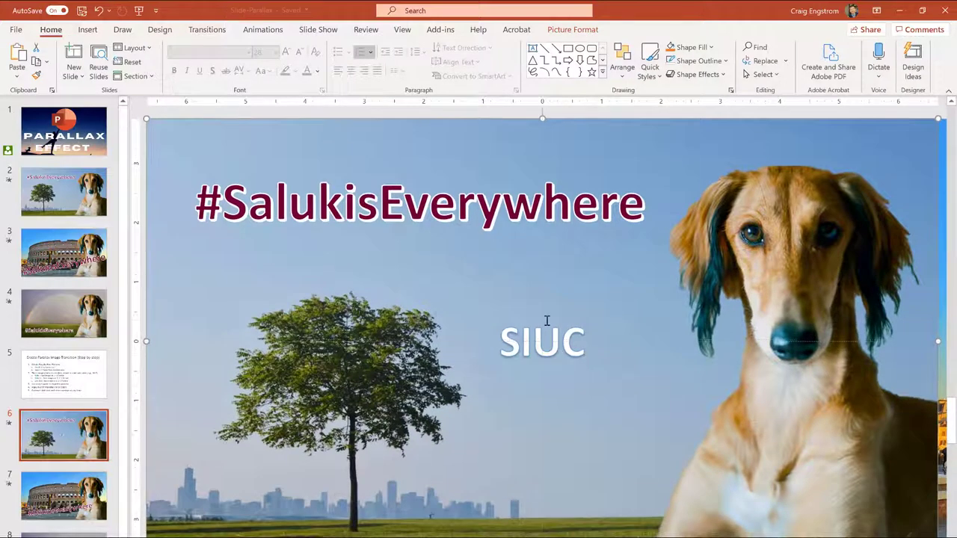
click(547, 321)
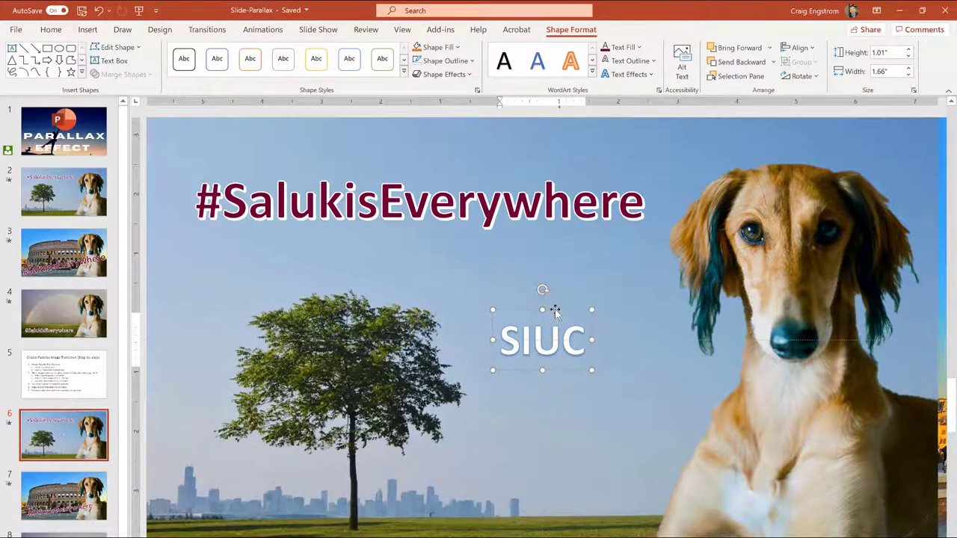
click(555, 311)
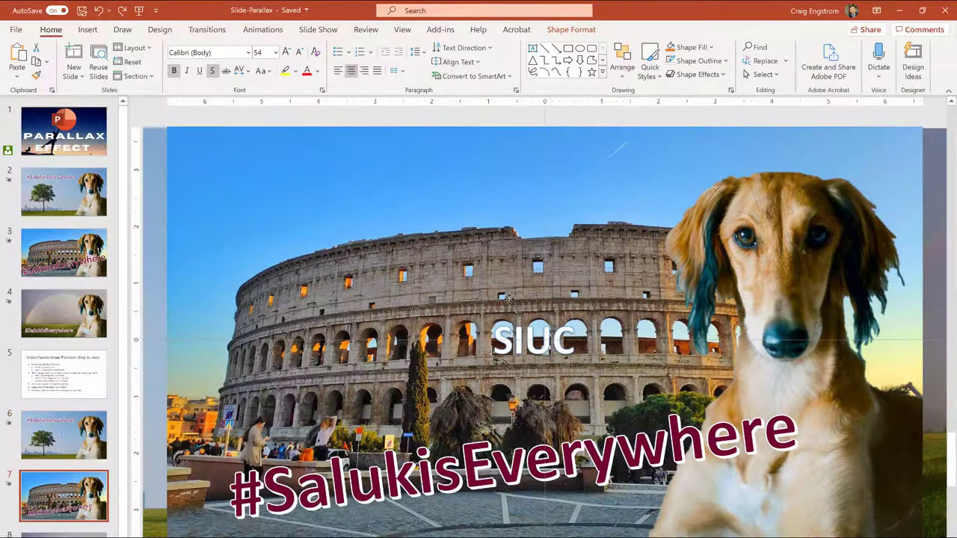
drag(551, 311, 290, 170)
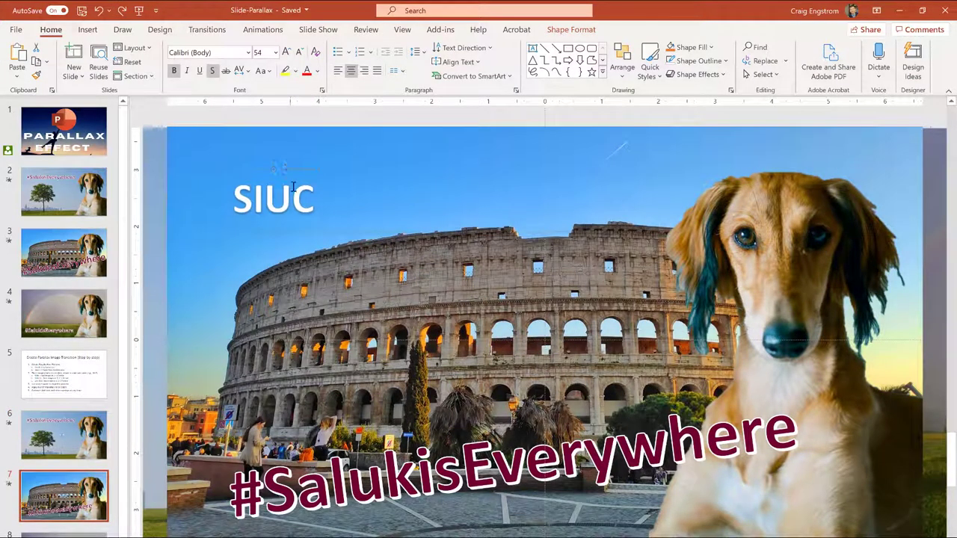
click(101, 458)
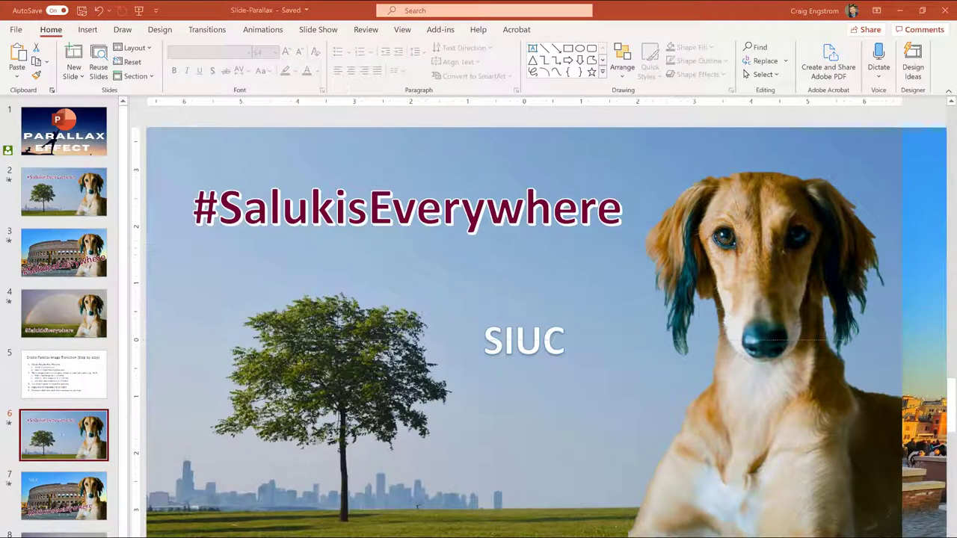